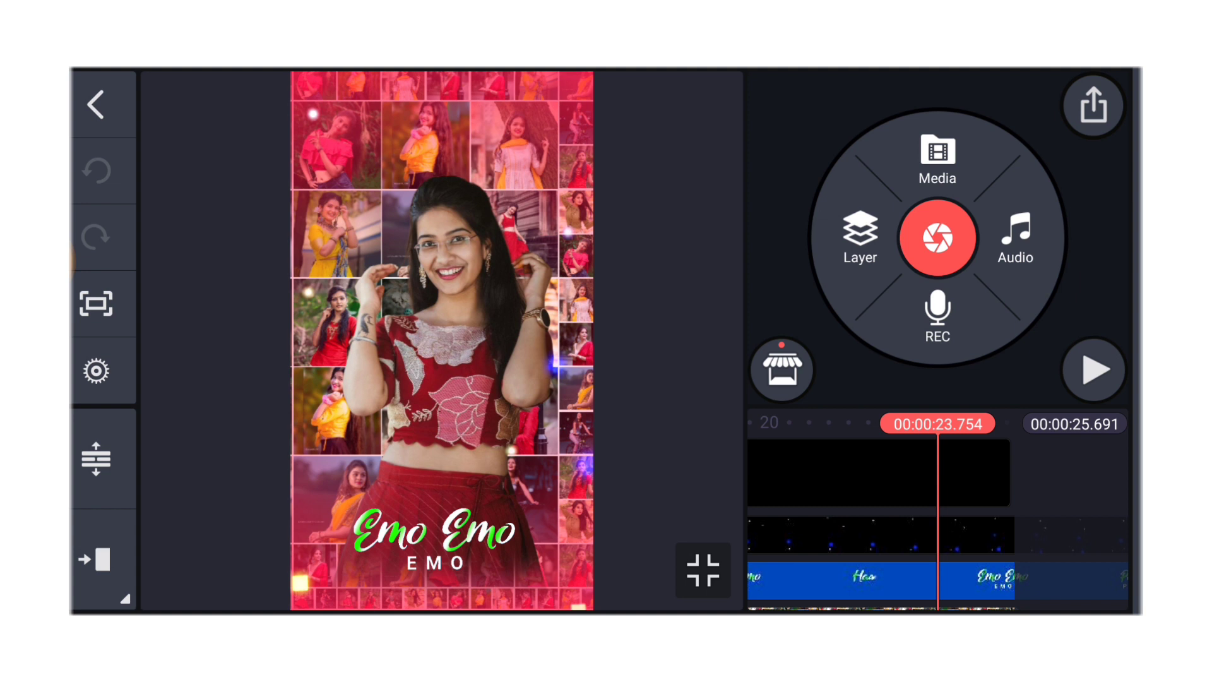
{"action": "scroll", "coordinate": [939, 512], "scroll_direction": "left", "scroll_amount": 3}
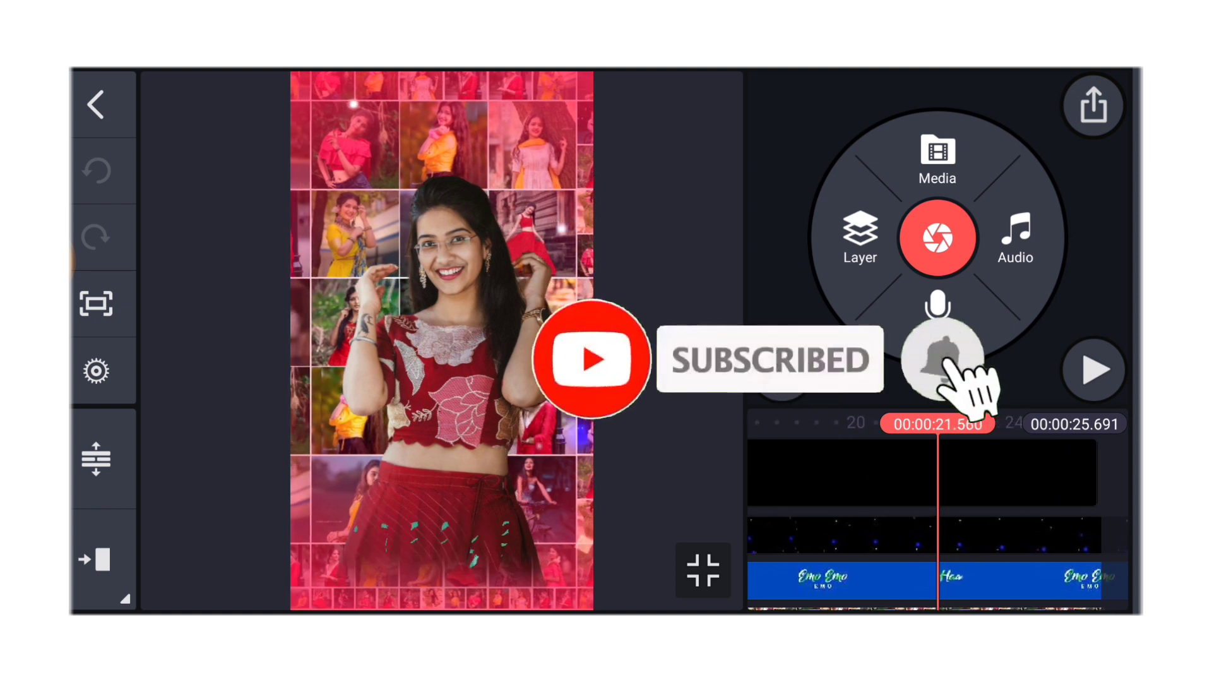
{"action": "scroll", "coordinate": [939, 559], "scroll_direction": "left", "scroll_amount": 2}
{"action": "scroll", "coordinate": [938, 558], "scroll_direction": "left", "scroll_amount": 1}
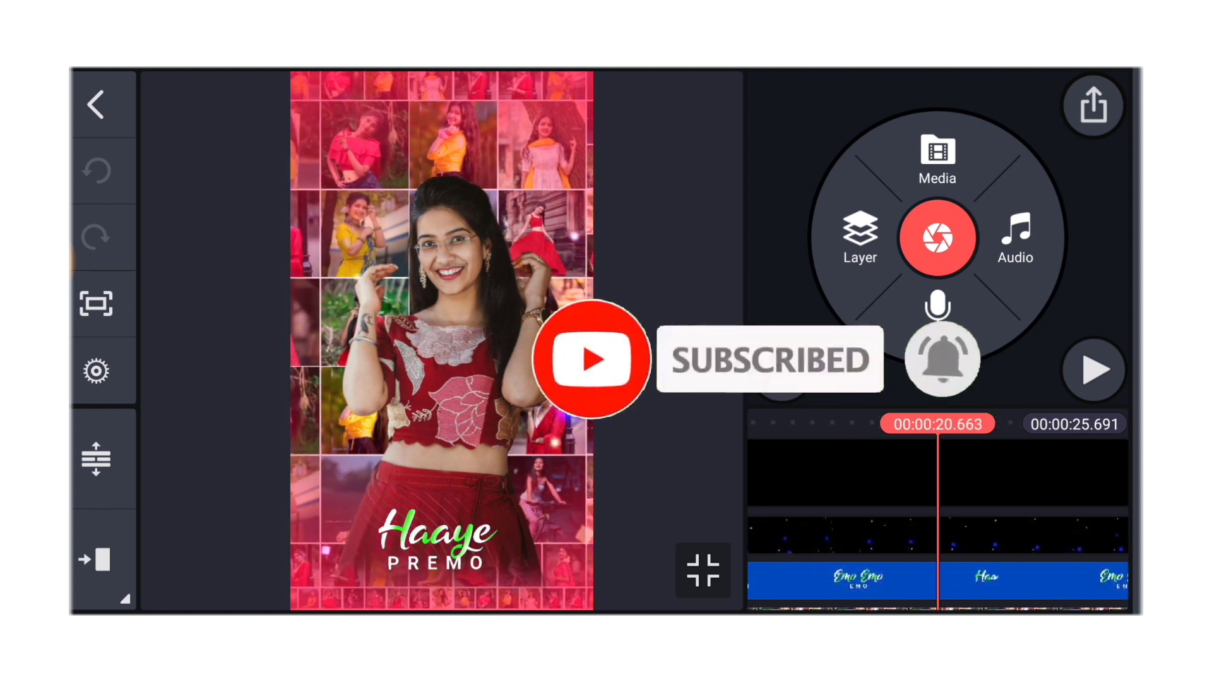
{"action": "scroll", "coordinate": [937, 559], "scroll_direction": "left", "scroll_amount": 1}
{"action": "scroll", "coordinate": [938, 560], "scroll_direction": "left", "scroll_amount": 1}
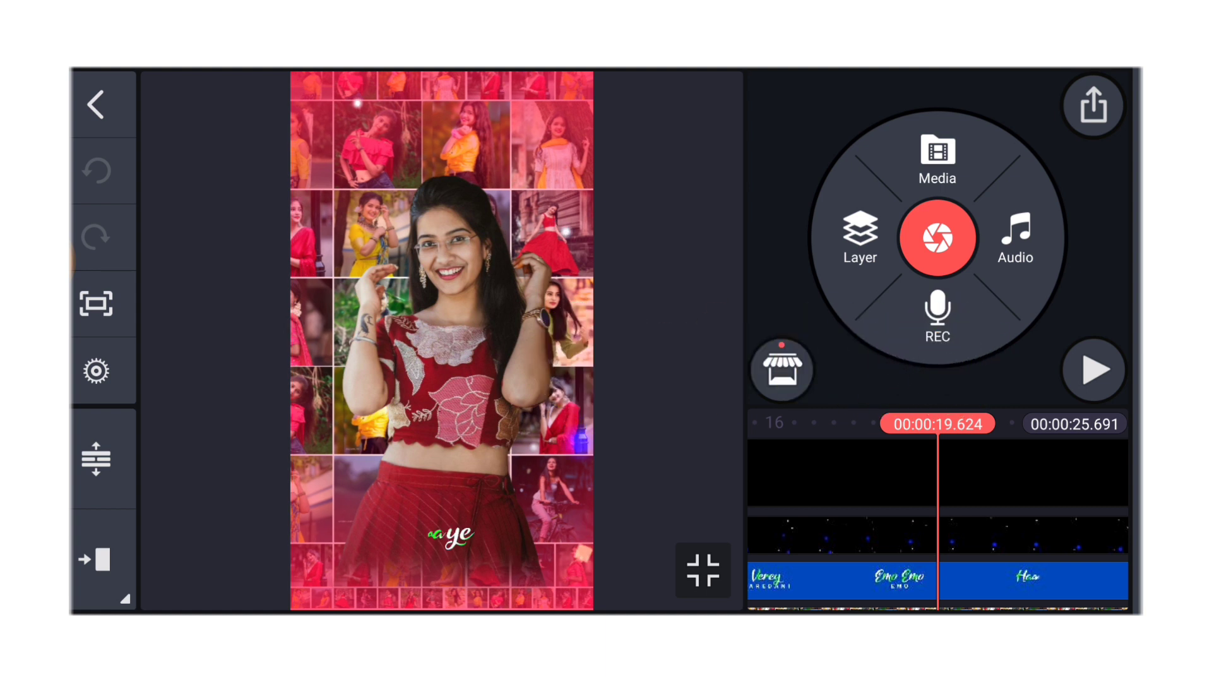
{"action": "scroll", "coordinate": [938, 558], "scroll_direction": "left", "scroll_amount": 1}
{"action": "scroll", "coordinate": [938, 559], "scroll_direction": "left", "scroll_amount": 1}
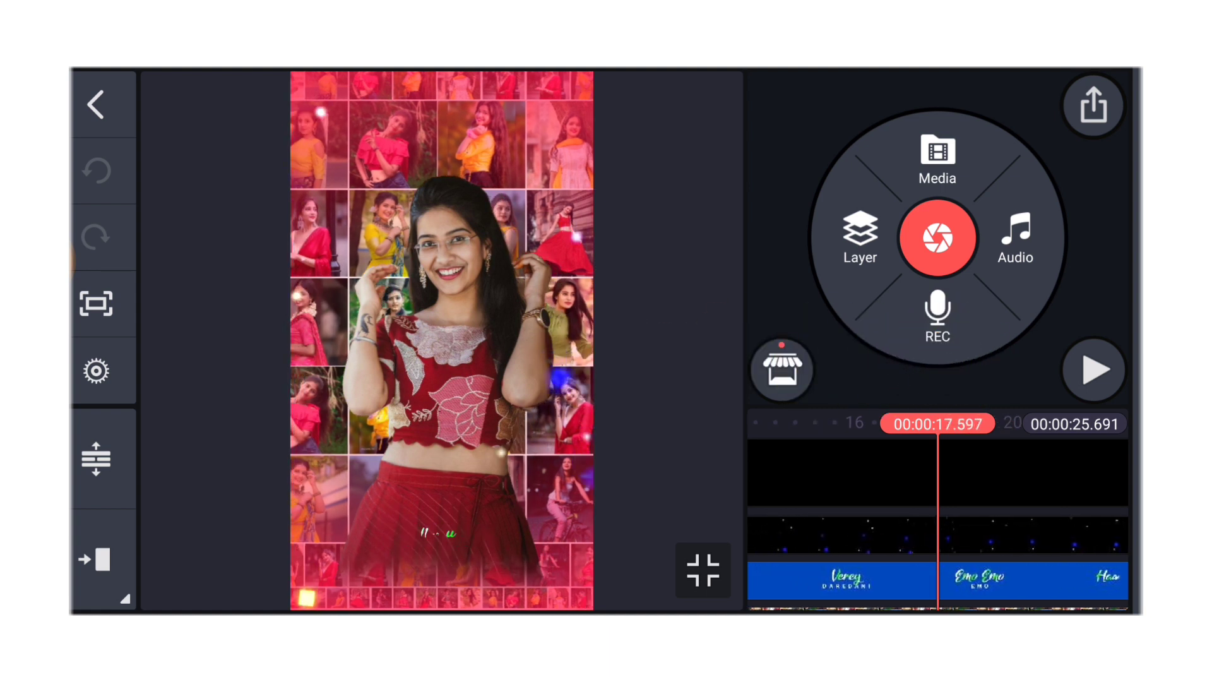
{"action": "scroll", "coordinate": [938, 560], "scroll_direction": "left", "scroll_amount": 1}
{"action": "scroll", "coordinate": [937, 559], "scroll_direction": "left", "scroll_amount": 1}
{"action": "scroll", "coordinate": [938, 559], "scroll_direction": "left", "scroll_amount": 1}
{"action": "scroll", "coordinate": [938, 559], "scroll_direction": "left", "scroll_amount": 1}
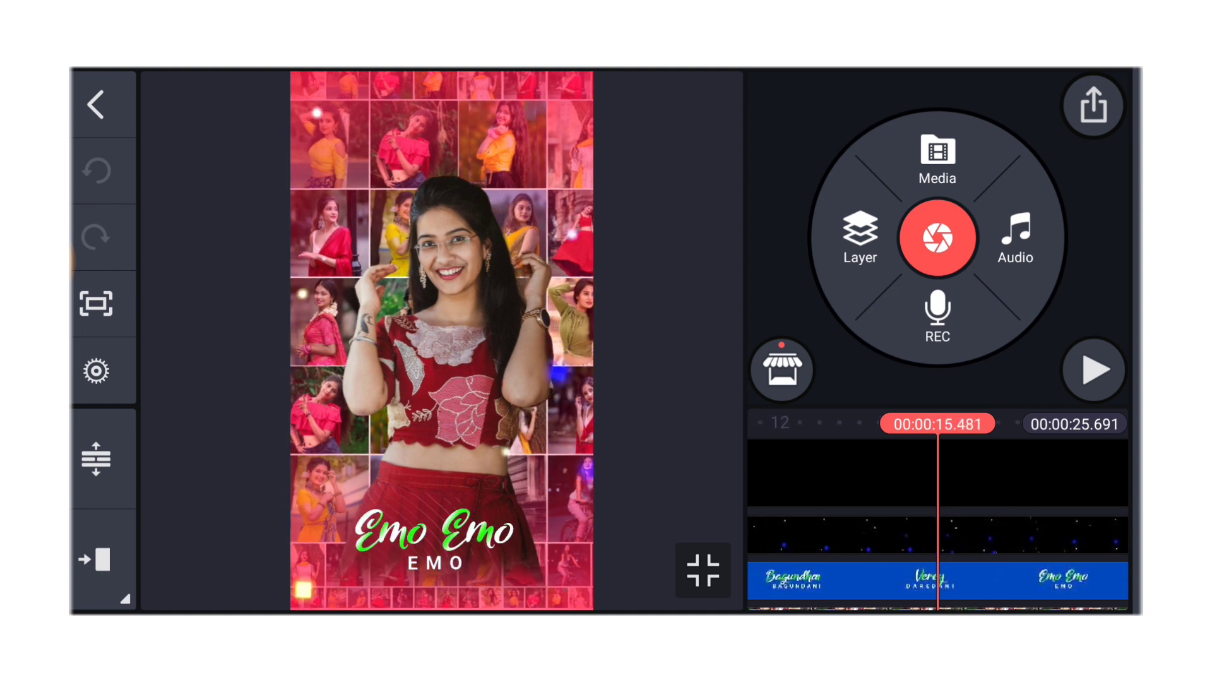
{"action": "scroll", "coordinate": [937, 558], "scroll_direction": "left", "scroll_amount": 1}
{"action": "scroll", "coordinate": [939, 559], "scroll_direction": "left", "scroll_amount": 1}
{"action": "scroll", "coordinate": [938, 559], "scroll_direction": "left", "scroll_amount": 1}
{"action": "scroll", "coordinate": [938, 558], "scroll_direction": "left", "scroll_amount": 1}
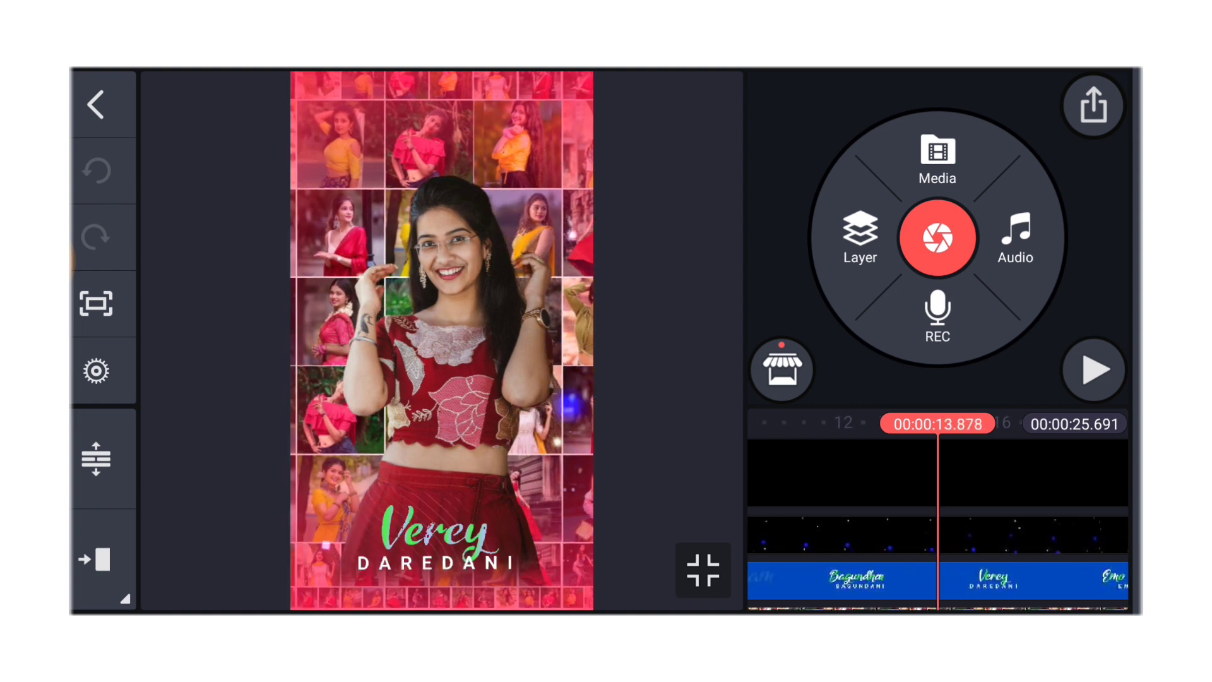
{"action": "scroll", "coordinate": [938, 559], "scroll_direction": "left", "scroll_amount": 1}
{"action": "scroll", "coordinate": [939, 559], "scroll_direction": "left", "scroll_amount": 1}
{"action": "scroll", "coordinate": [937, 559], "scroll_direction": "left", "scroll_amount": 1}
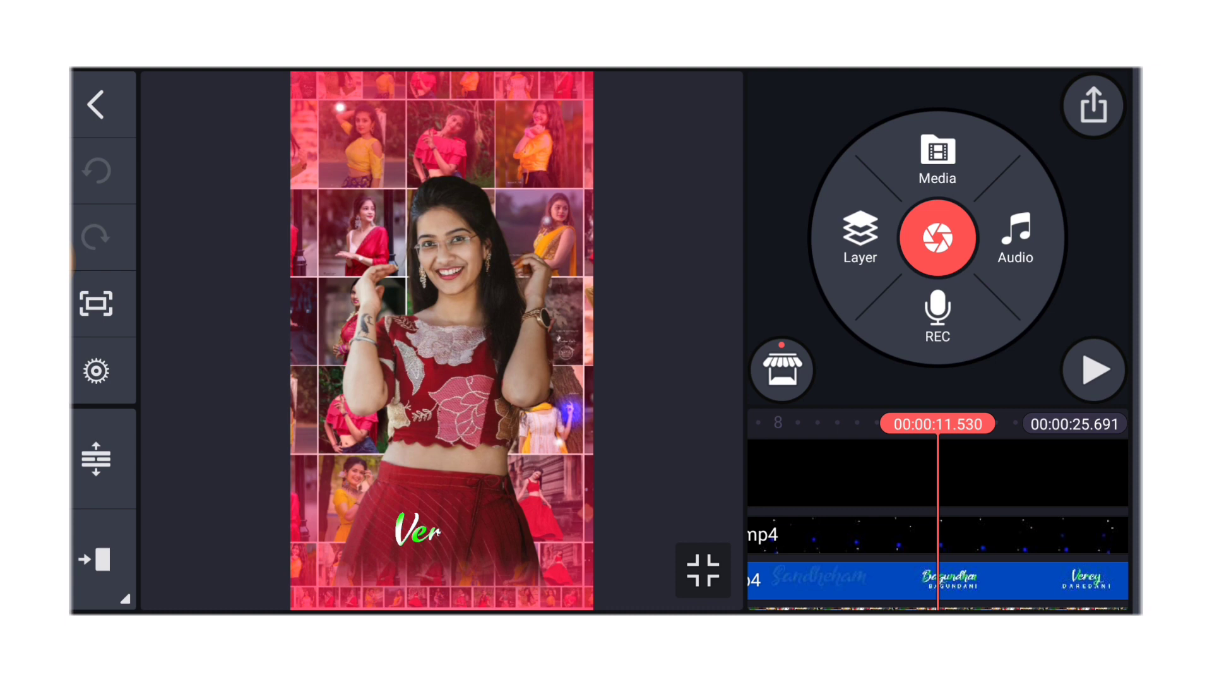
{"action": "scroll", "coordinate": [938, 559], "scroll_direction": "left", "scroll_amount": 1}
{"action": "scroll", "coordinate": [937, 559], "scroll_direction": "left", "scroll_amount": 1}
{"action": "scroll", "coordinate": [937, 558], "scroll_direction": "left", "scroll_amount": 1}
{"action": "scroll", "coordinate": [937, 558], "scroll_direction": "left", "scroll_amount": 1}
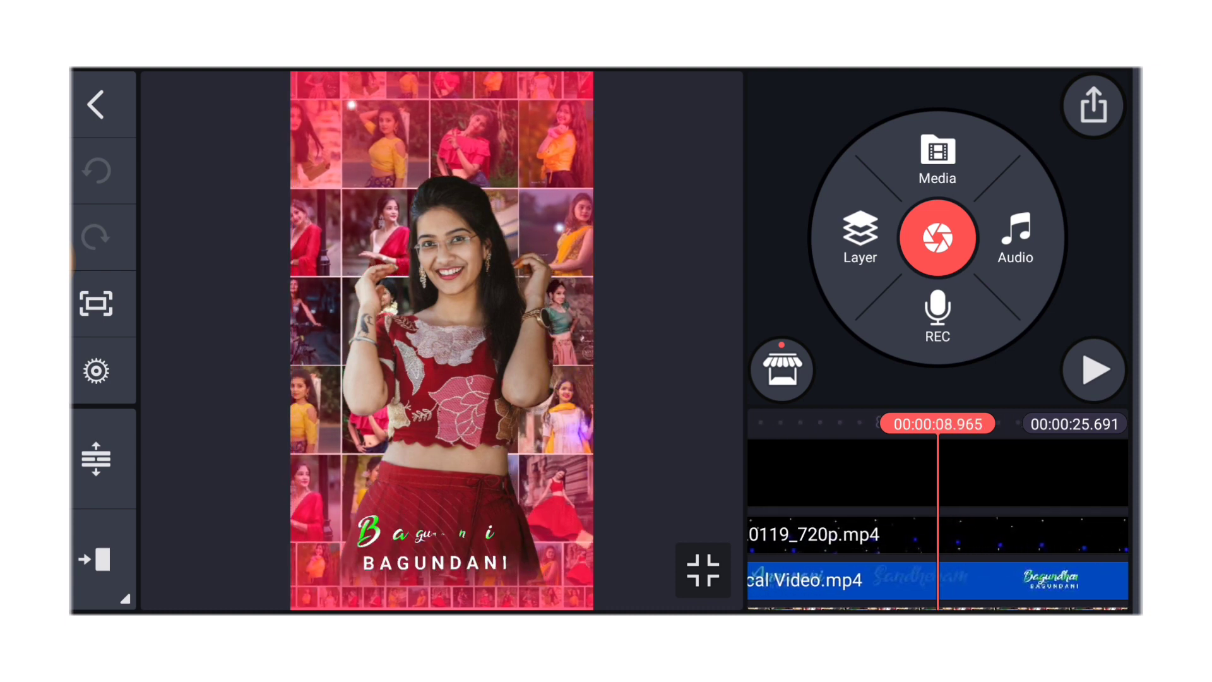
{"action": "scroll", "coordinate": [937, 560], "scroll_direction": "left", "scroll_amount": 1}
{"action": "scroll", "coordinate": [938, 559], "scroll_direction": "left", "scroll_amount": 1}
Step: Leave the finished lyric video's editor for the KineMaster projects home screen
{"action": "key", "text": "Escape"}
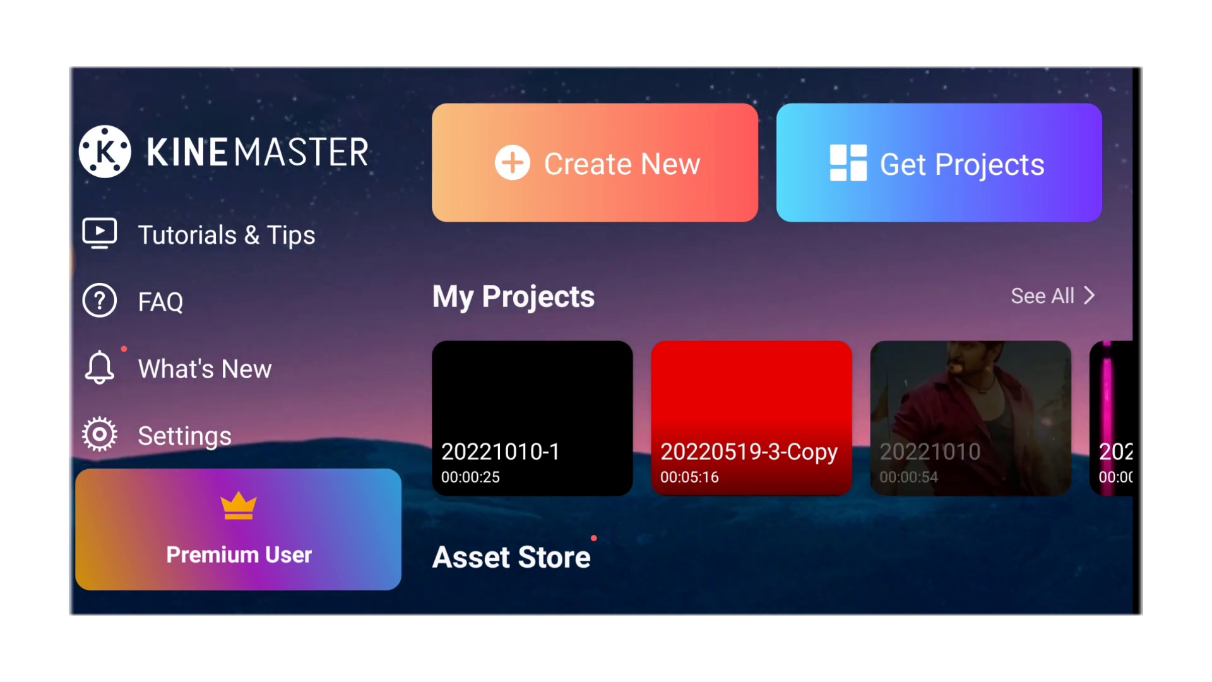
{"action": "scroll", "coordinate": [783, 418], "scroll_direction": "right", "scroll_amount": 2}
{"action": "scroll", "coordinate": [783, 418], "scroll_direction": "right", "scroll_amount": 2}
{"action": "scroll", "coordinate": [783, 418], "scroll_direction": "right", "scroll_amount": 2}
{"action": "scroll", "coordinate": [783, 418], "scroll_direction": "right", "scroll_amount": 2}
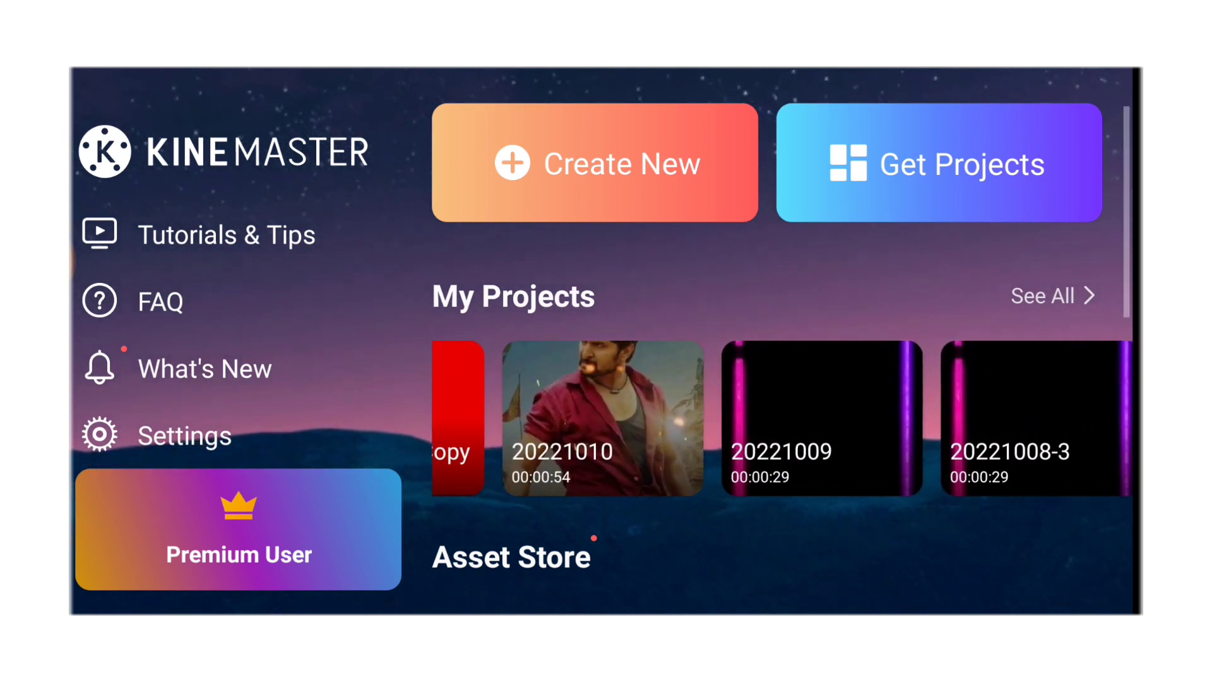
{"action": "scroll", "coordinate": [784, 418], "scroll_direction": "right", "scroll_amount": 2}
{"action": "scroll", "coordinate": [784, 418], "scroll_direction": "right", "scroll_amount": 2}
{"action": "scroll", "coordinate": [783, 417], "scroll_direction": "right", "scroll_amount": 2}
{"action": "scroll", "coordinate": [783, 418], "scroll_direction": "right", "scroll_amount": 2}
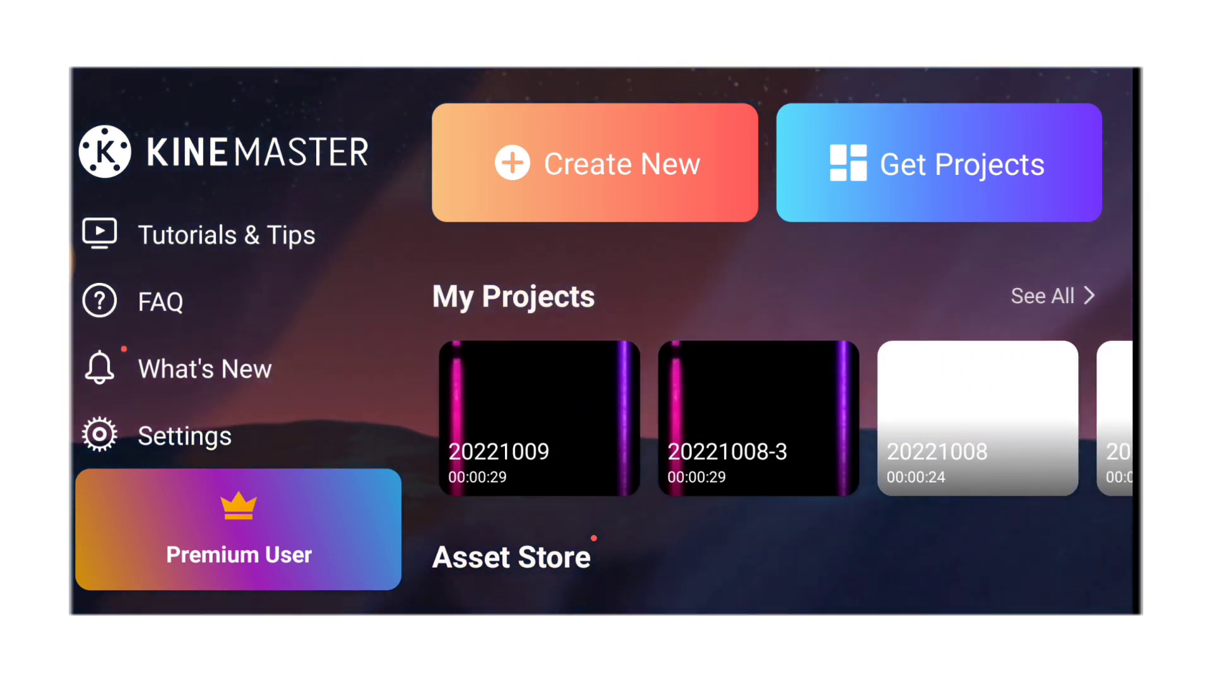
{"action": "scroll", "coordinate": [783, 417], "scroll_direction": "right", "scroll_amount": 2}
{"action": "scroll", "coordinate": [783, 418], "scroll_direction": "right", "scroll_amount": 2}
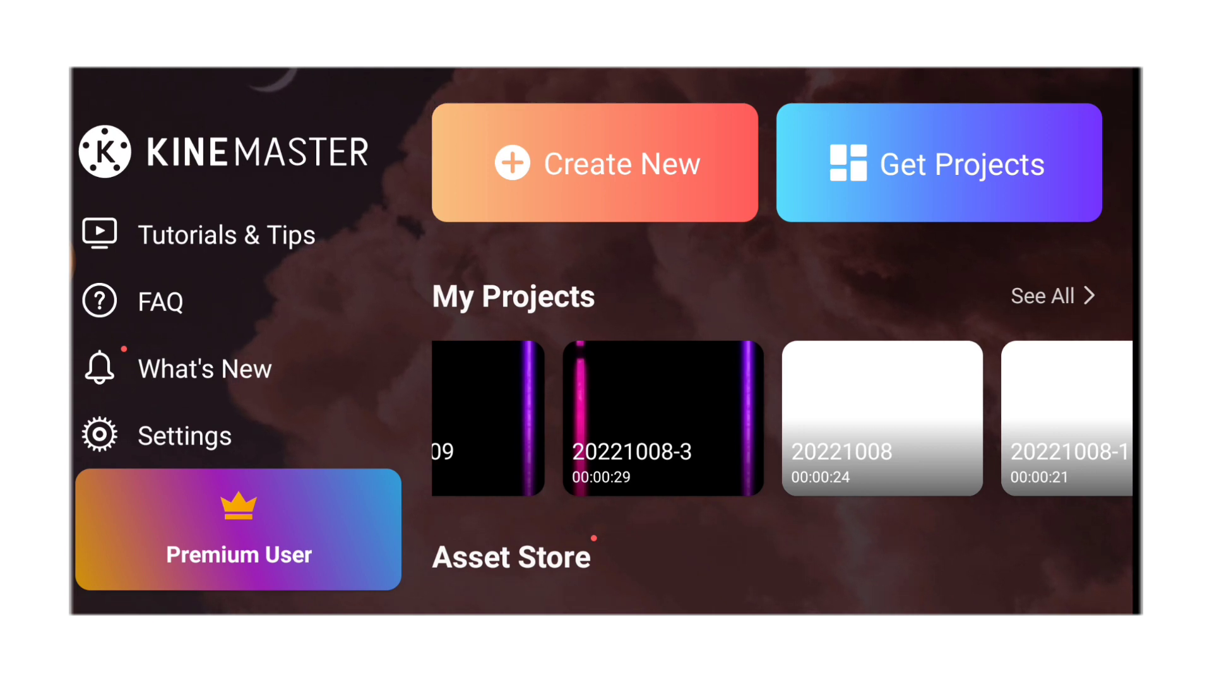
Step: Create a new 9:16 portrait project and enlarge the preview area
{"action": "left_click", "coordinate": [594, 163]}
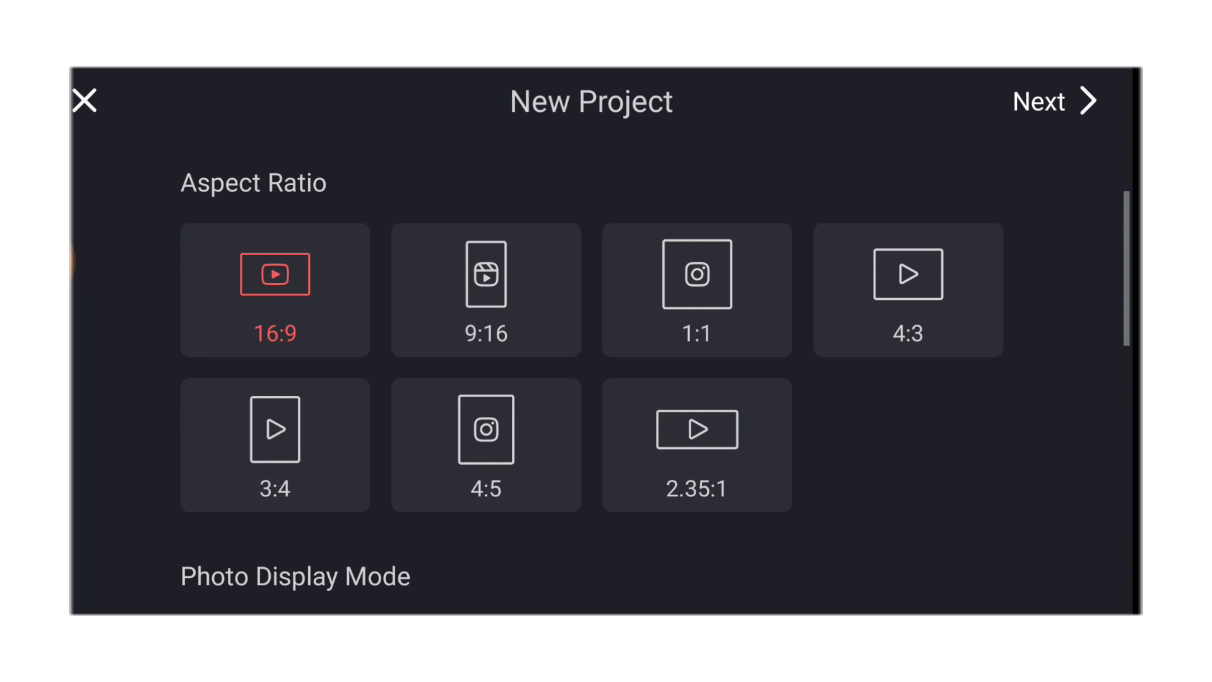
{"action": "left_click", "coordinate": [1052, 101]}
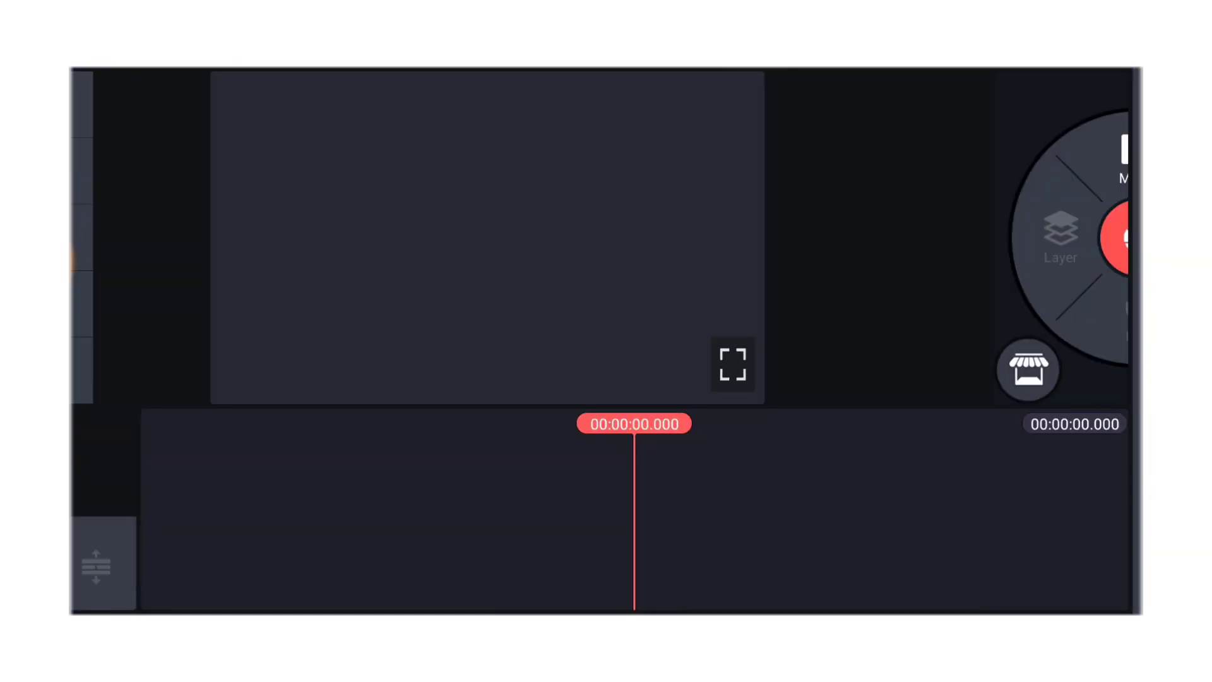
{"action": "key", "text": "Escape"}
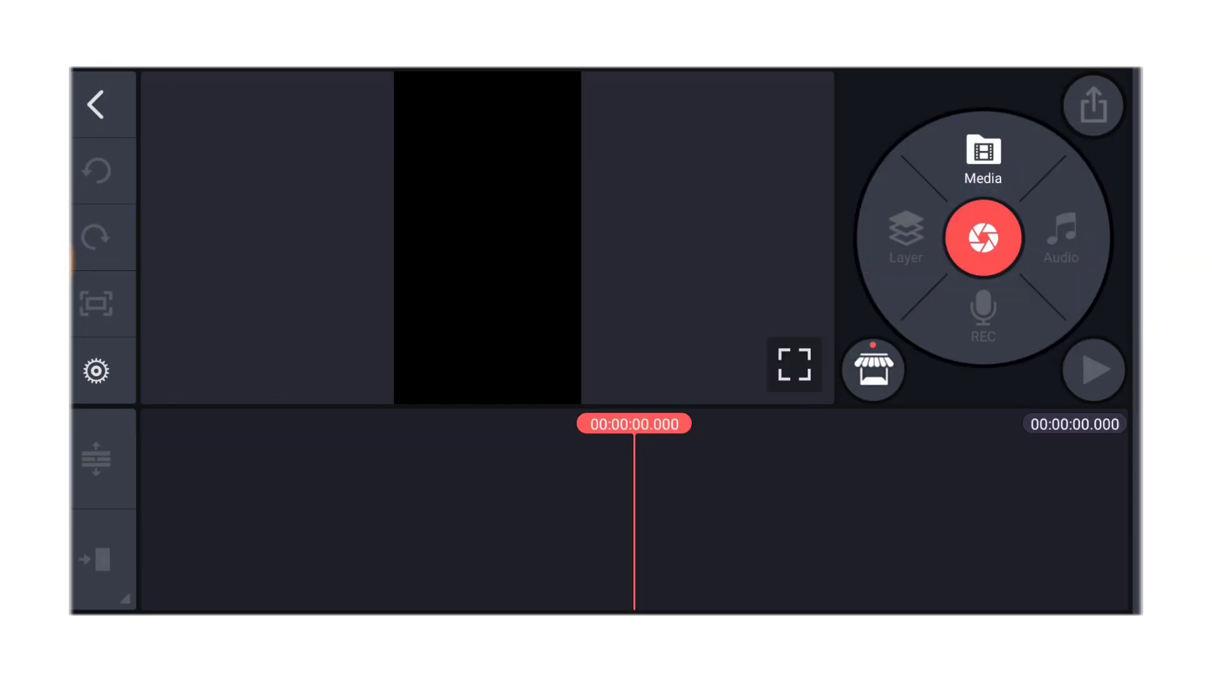
{"action": "left_click", "coordinate": [794, 364]}
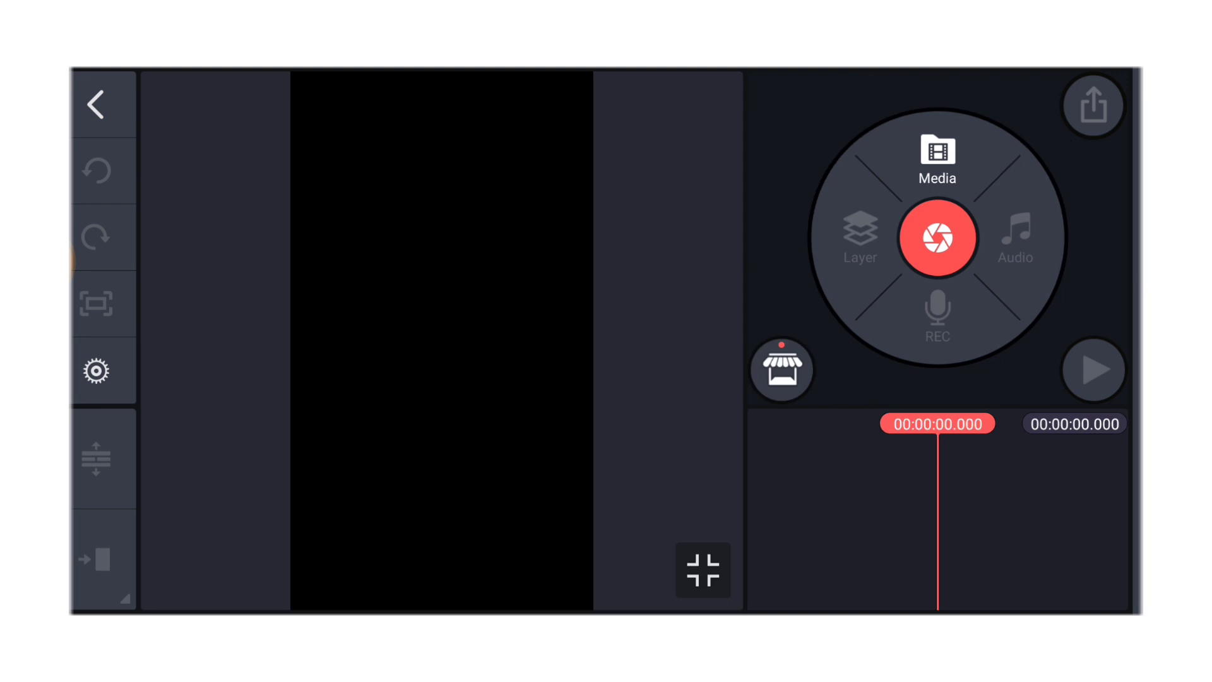
Step: Add a black colour clip from Image Assets, stretch it to about 29 seconds, and rewind
{"action": "left_click", "coordinate": [938, 157]}
{"action": "left_click", "coordinate": [238, 195]}
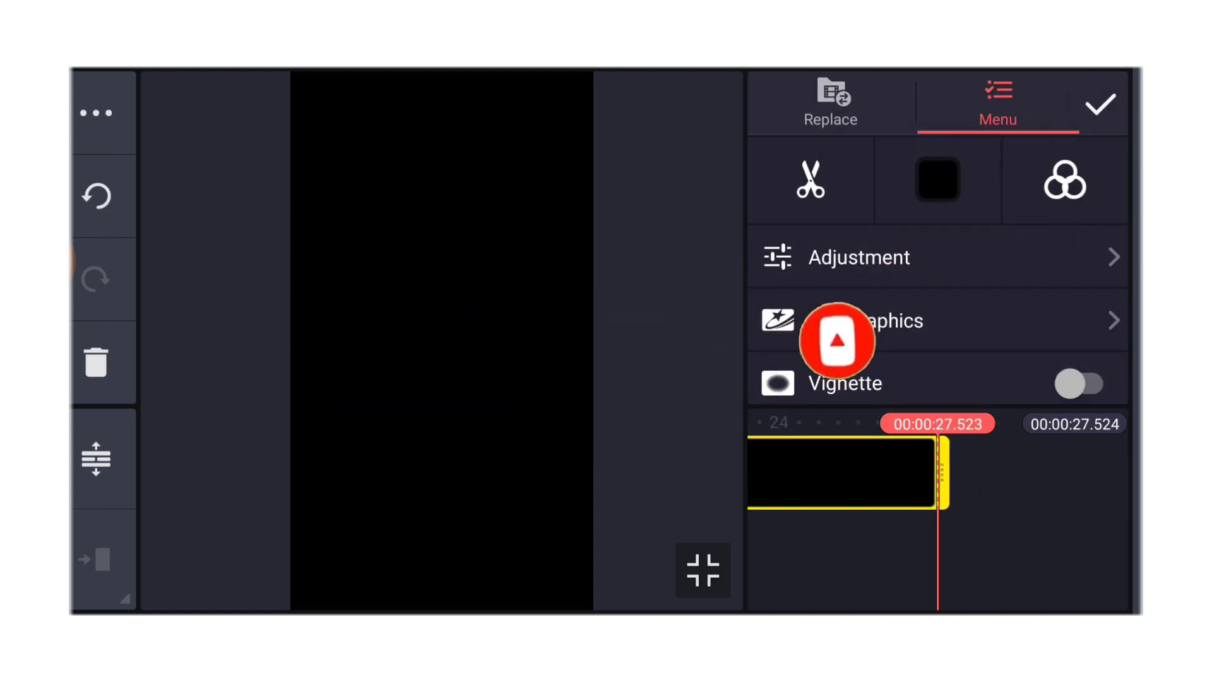
{"action": "left_click_drag", "start_coordinate": [939, 474], "coordinate": [1004, 473]}
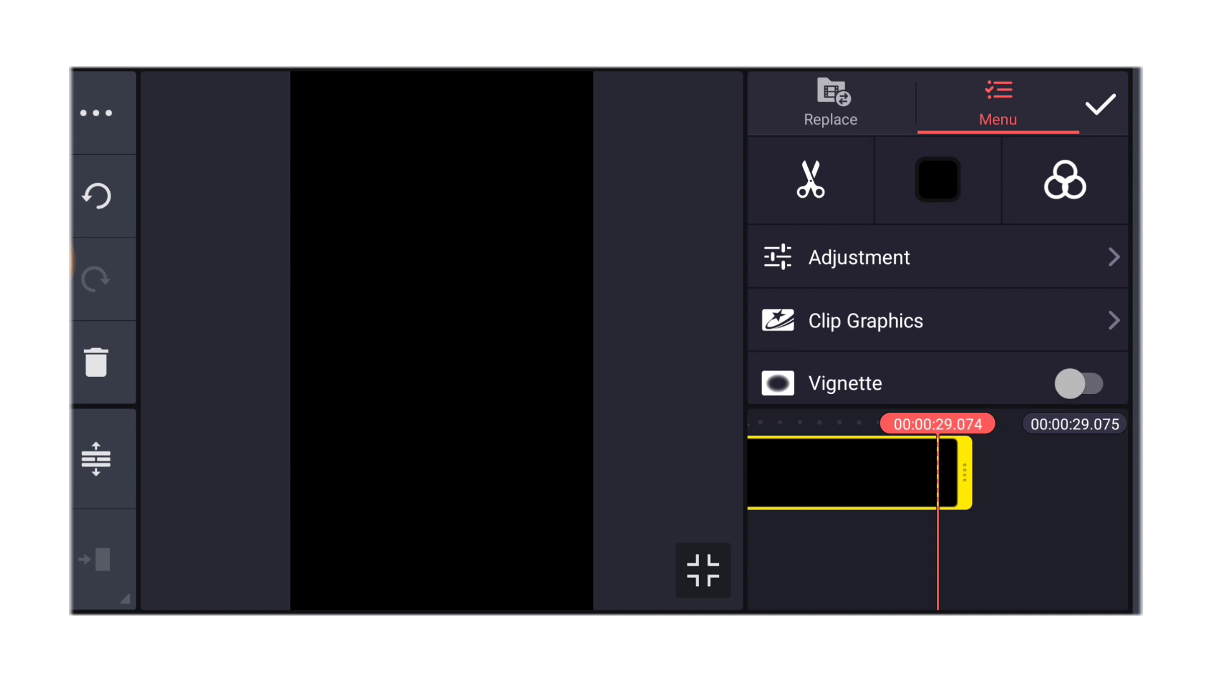
{"action": "left_click", "coordinate": [1100, 105]}
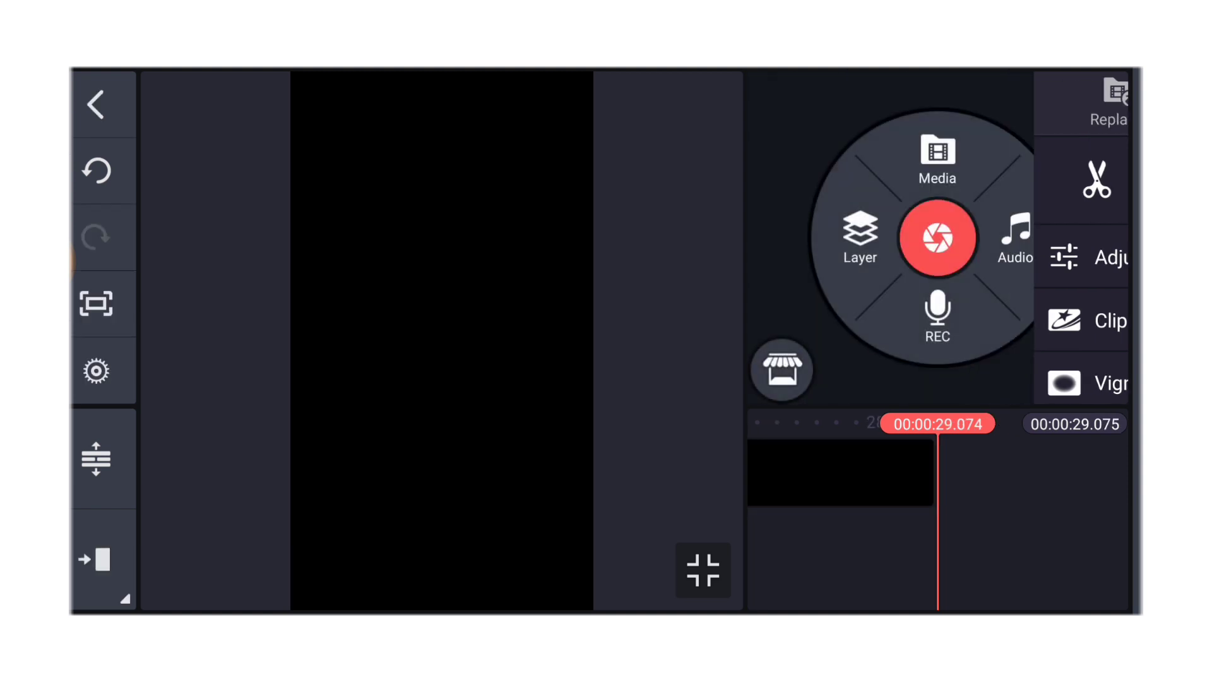
{"action": "left_click_drag", "start_coordinate": [805, 473], "coordinate": [1090, 474]}
Step: Add the Phinsh folder's collage PNG as a layer, scaled to fill the portrait frame
{"action": "left_click", "coordinate": [861, 237]}
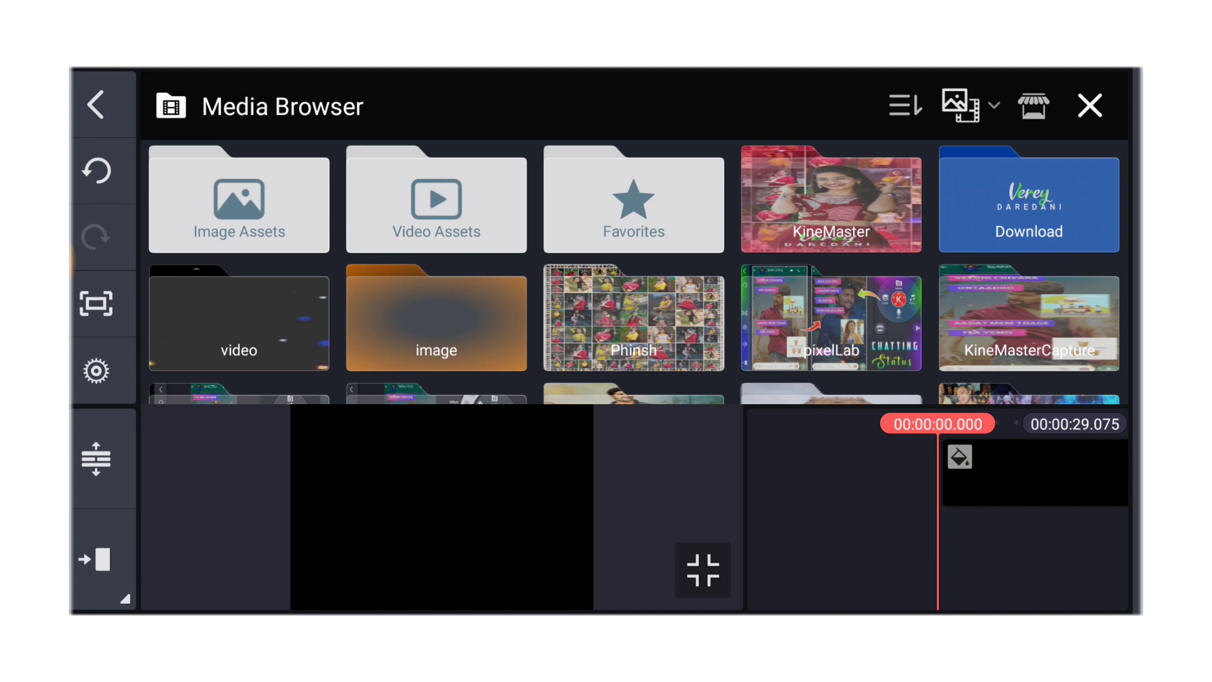
{"action": "left_click", "coordinate": [634, 318]}
{"action": "left_click", "coordinate": [239, 317]}
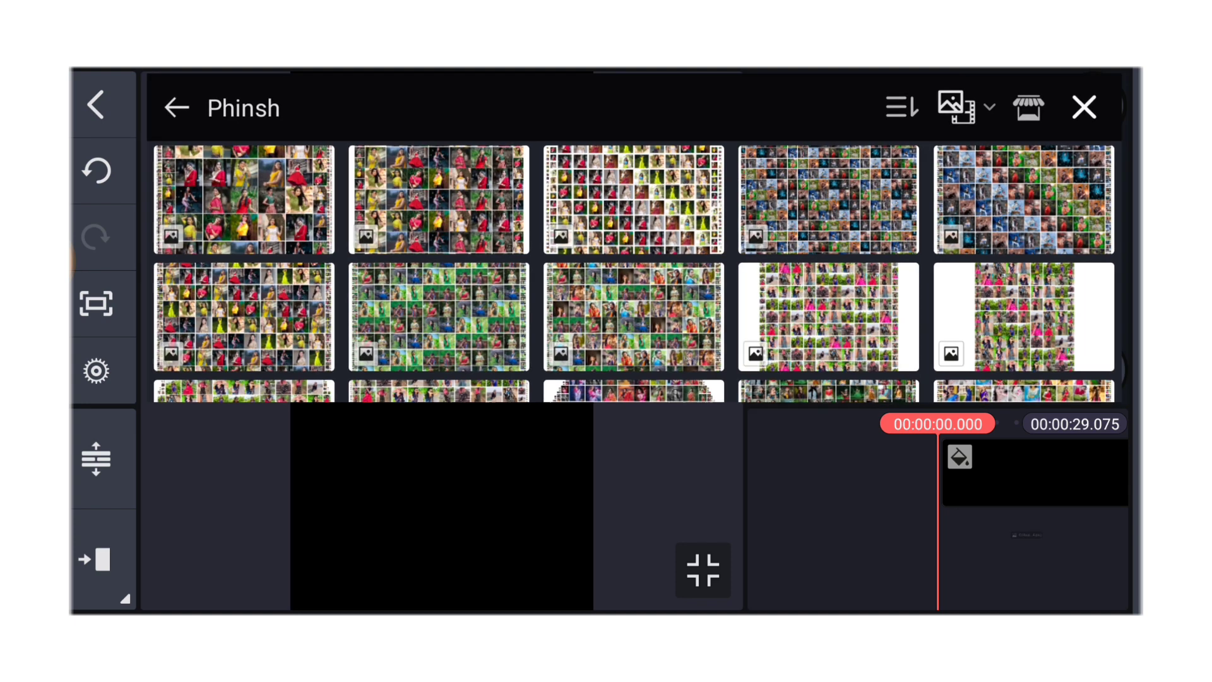
{"action": "left_click", "coordinate": [1028, 535]}
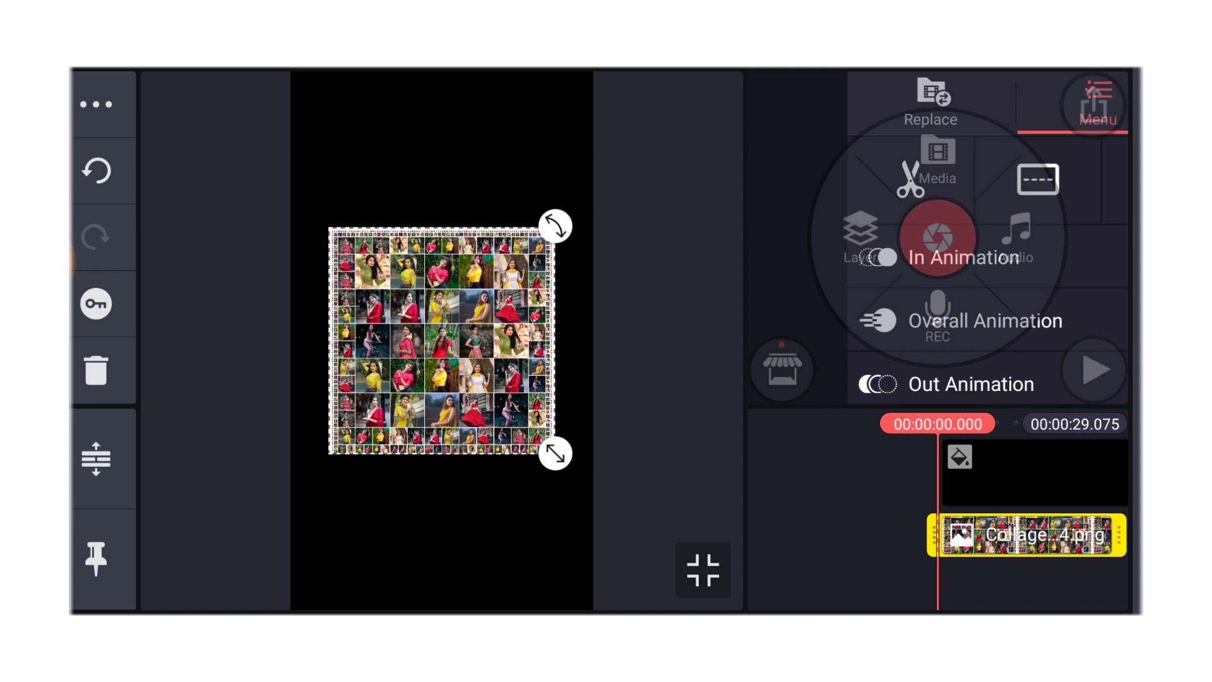
{"action": "left_click_drag", "start_coordinate": [555, 453], "coordinate": [663, 607]}
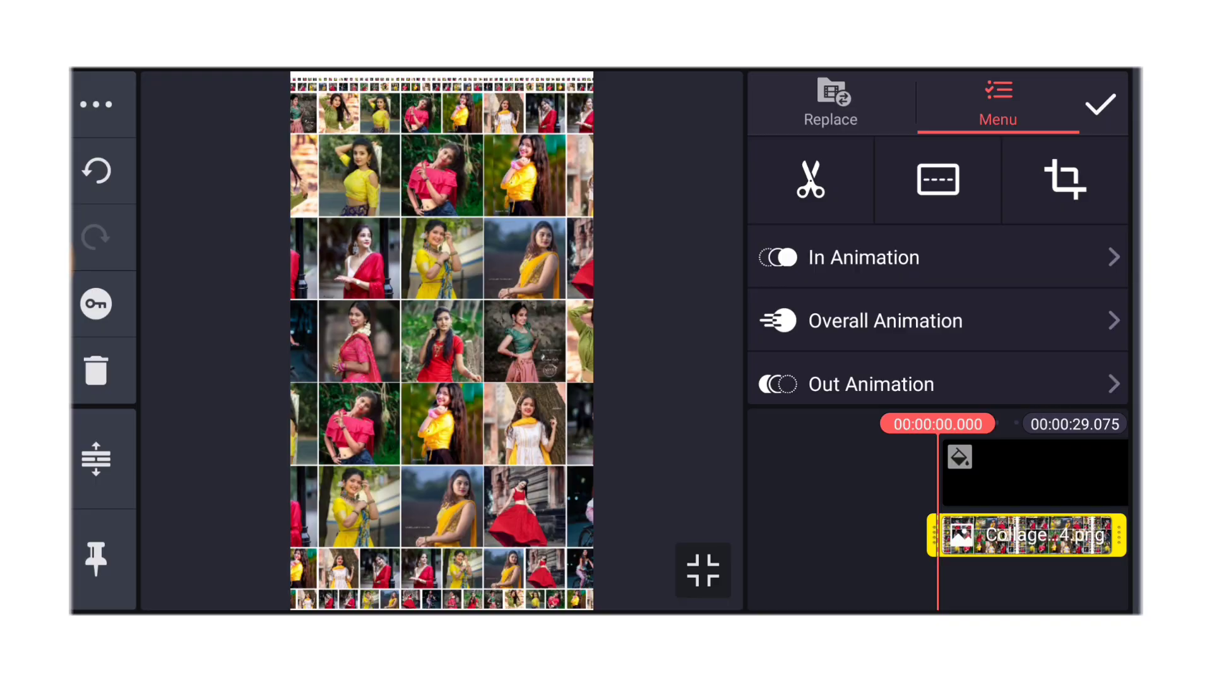
{"action": "key", "text": "super"}
Step: Launch Phinsh Collage Maker and pick photos from the Pins album for a heart collage
{"action": "left_click", "coordinate": [832, 341]}
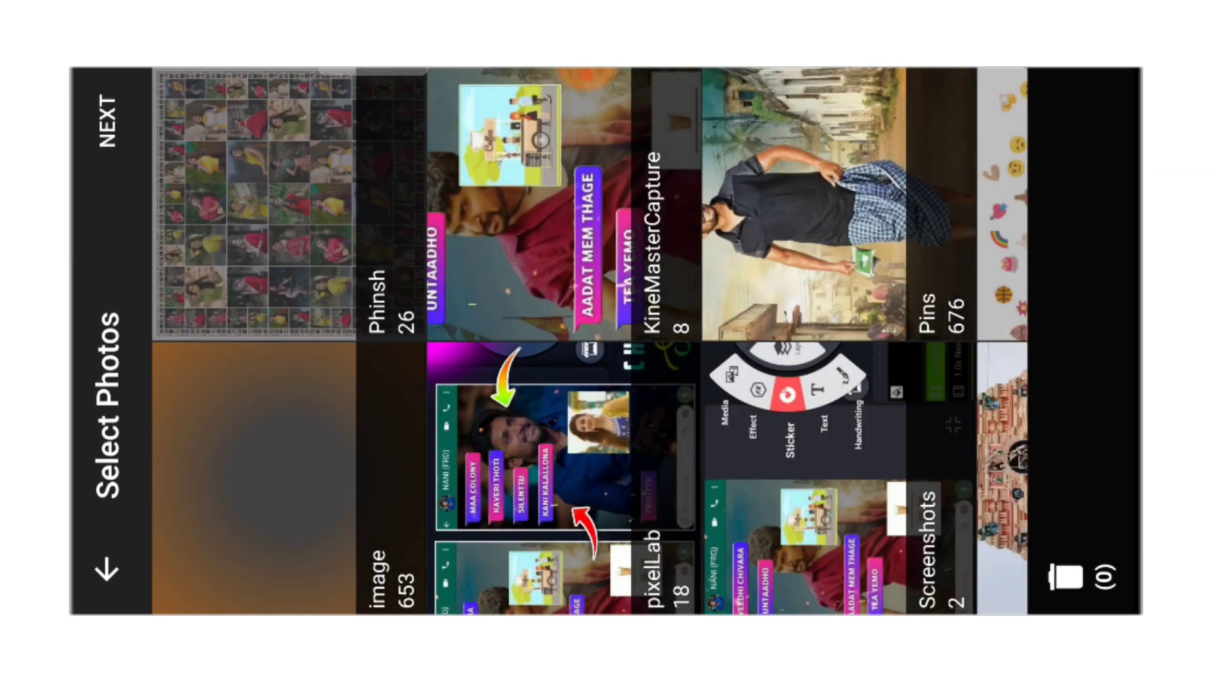
{"action": "left_click", "coordinate": [838, 204]}
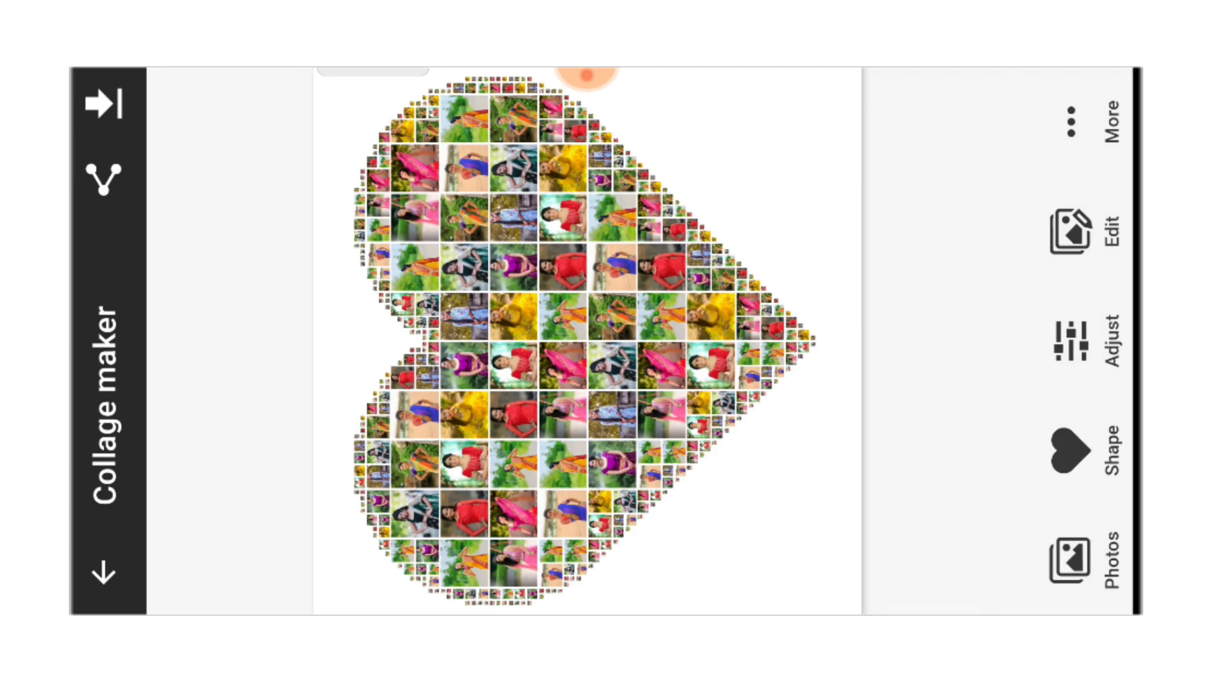
Step: Change the collage shape from a heart to a square
{"action": "left_click", "coordinate": [1072, 450]}
{"action": "left_click", "coordinate": [829, 455]}
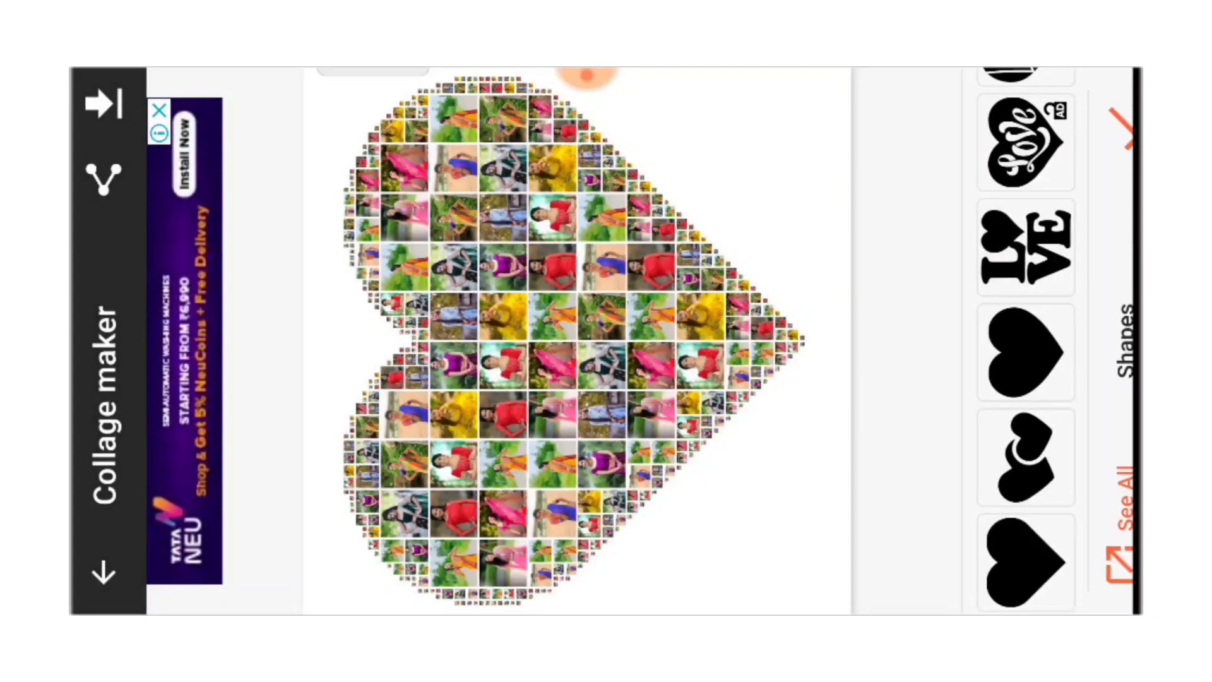
{"action": "scroll", "coordinate": [1024, 342], "scroll_direction": "up", "scroll_amount": 10}
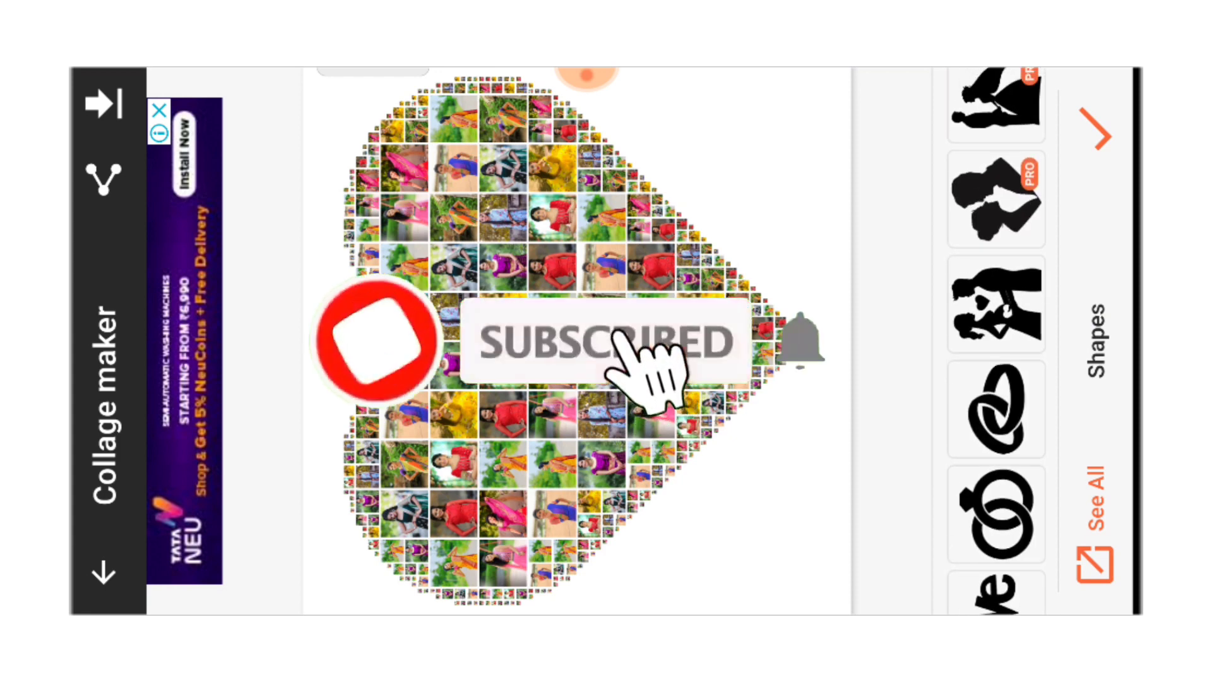
{"action": "scroll", "coordinate": [996, 341], "scroll_direction": "up", "scroll_amount": 5}
{"action": "left_click", "coordinate": [997, 218]}
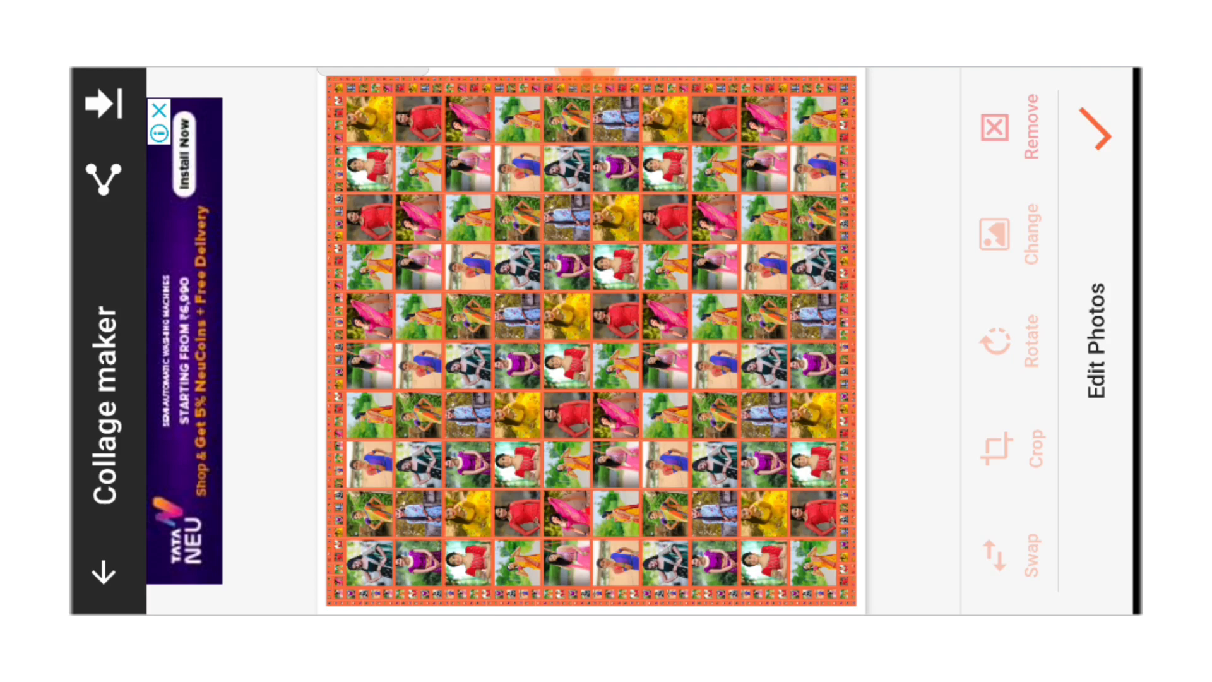
Step: Re-crop the yellow-dress photo, shifting it slightly within its crop frame
{"action": "left_click", "coordinate": [617, 218]}
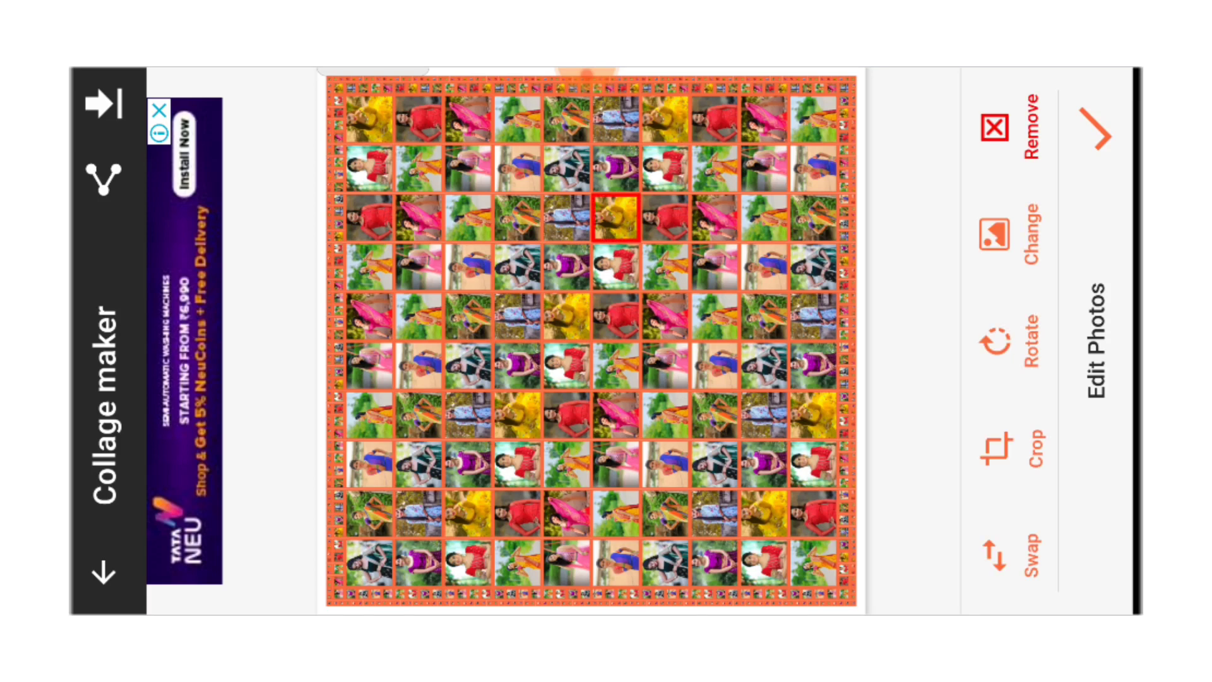
{"action": "left_click", "coordinate": [997, 449]}
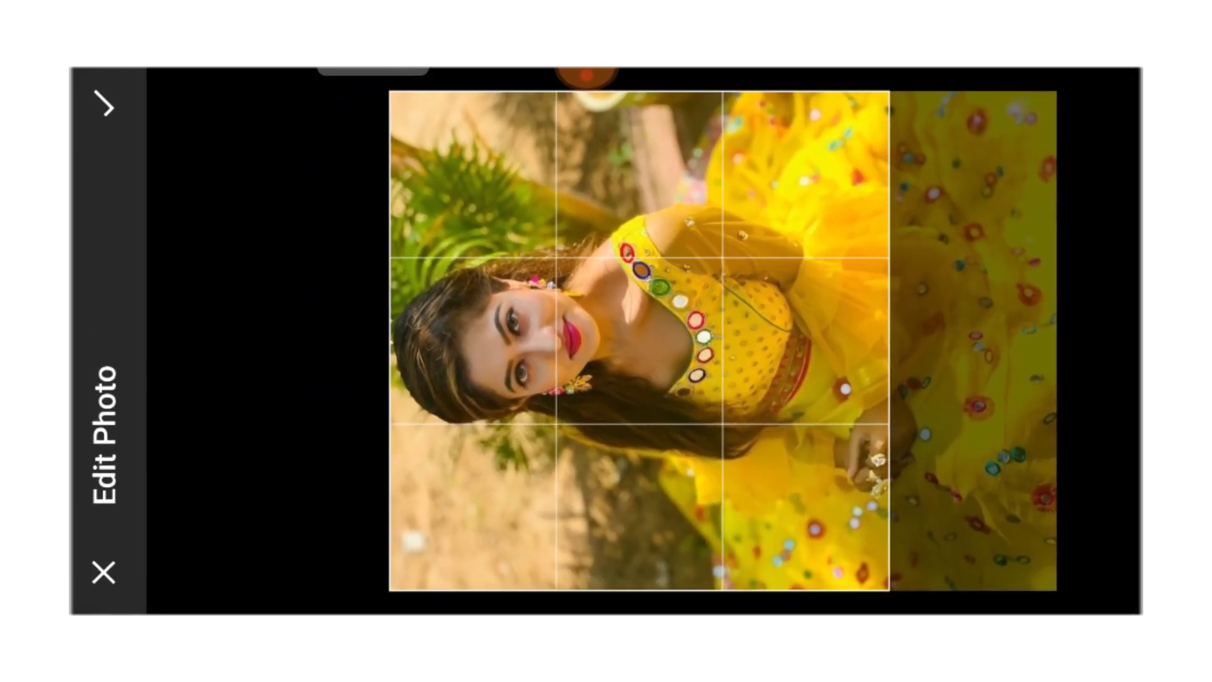
{"action": "left_click", "coordinate": [105, 104]}
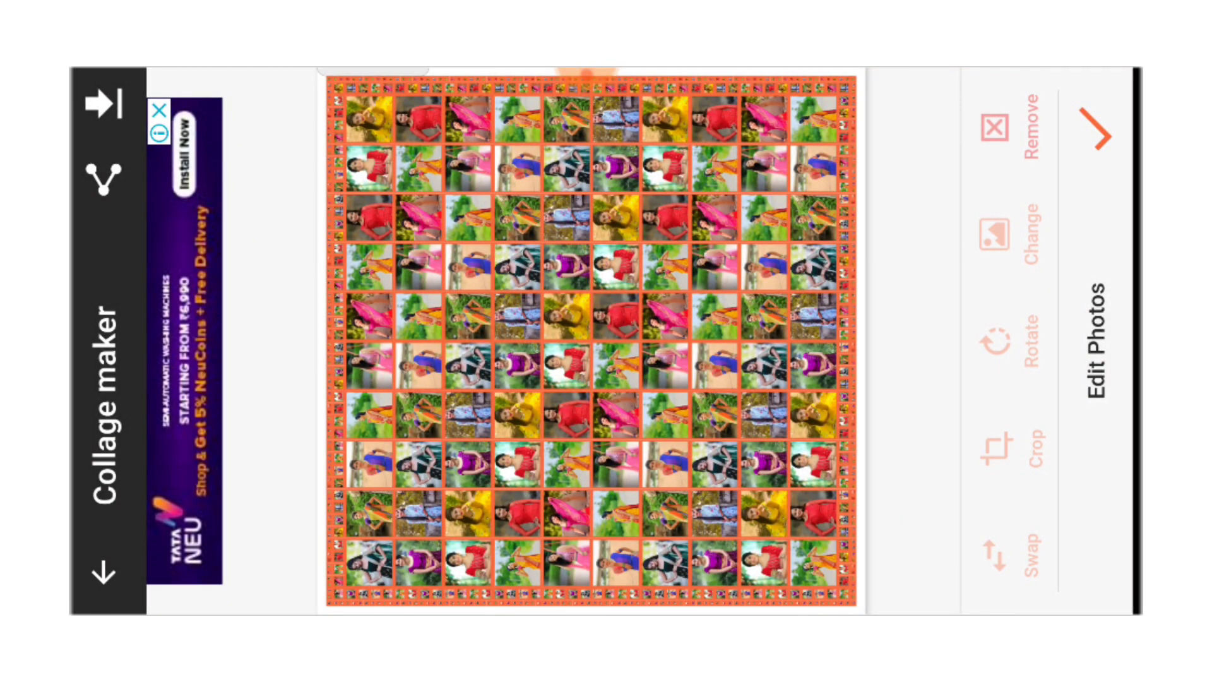
{"action": "left_click", "coordinate": [814, 415]}
{"action": "left_click", "coordinate": [997, 450]}
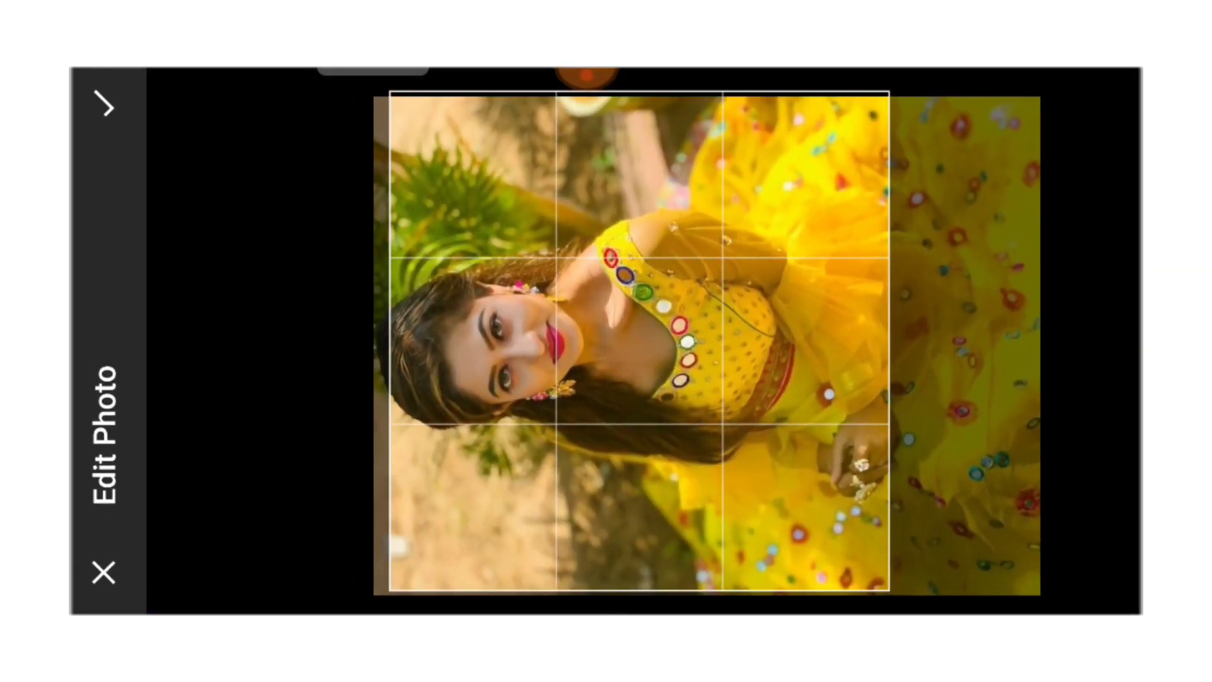
{"action": "left_click_drag", "start_coordinate": [720, 342], "coordinate": [751, 338]}
{"action": "left_click", "coordinate": [104, 104]}
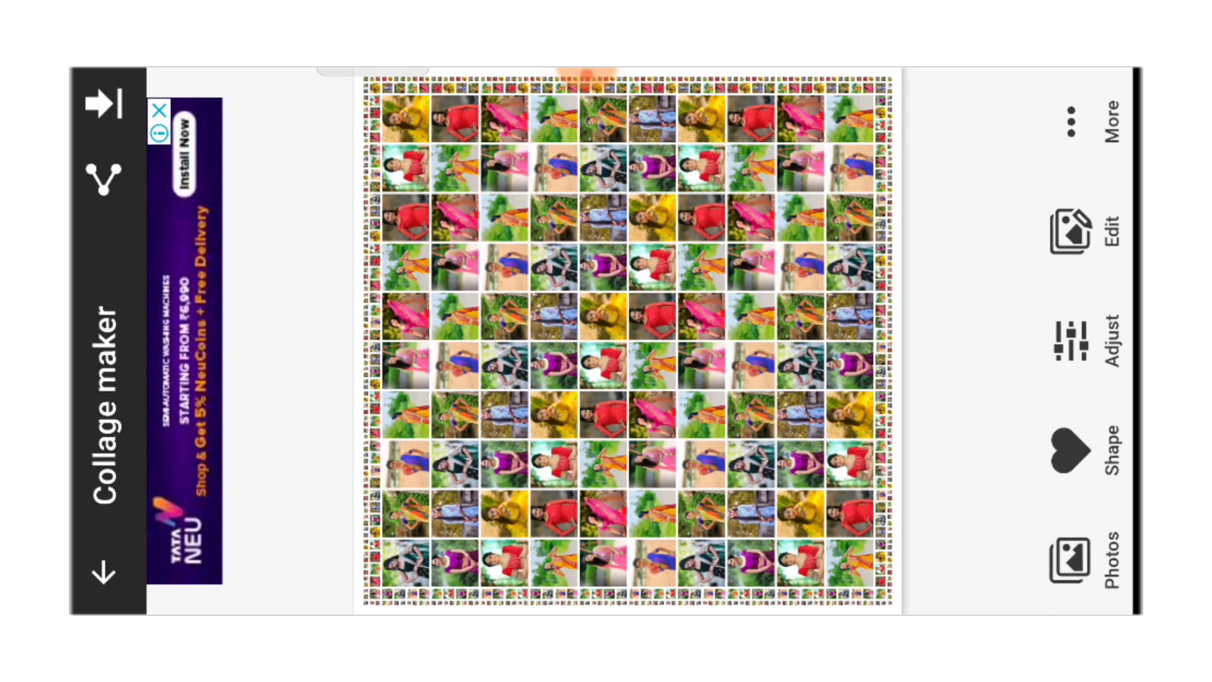
Step: Raise the Space between photos, Size of photos and Accuracy level sliders, accuracy to maximum
{"action": "left_click", "coordinate": [1072, 341]}
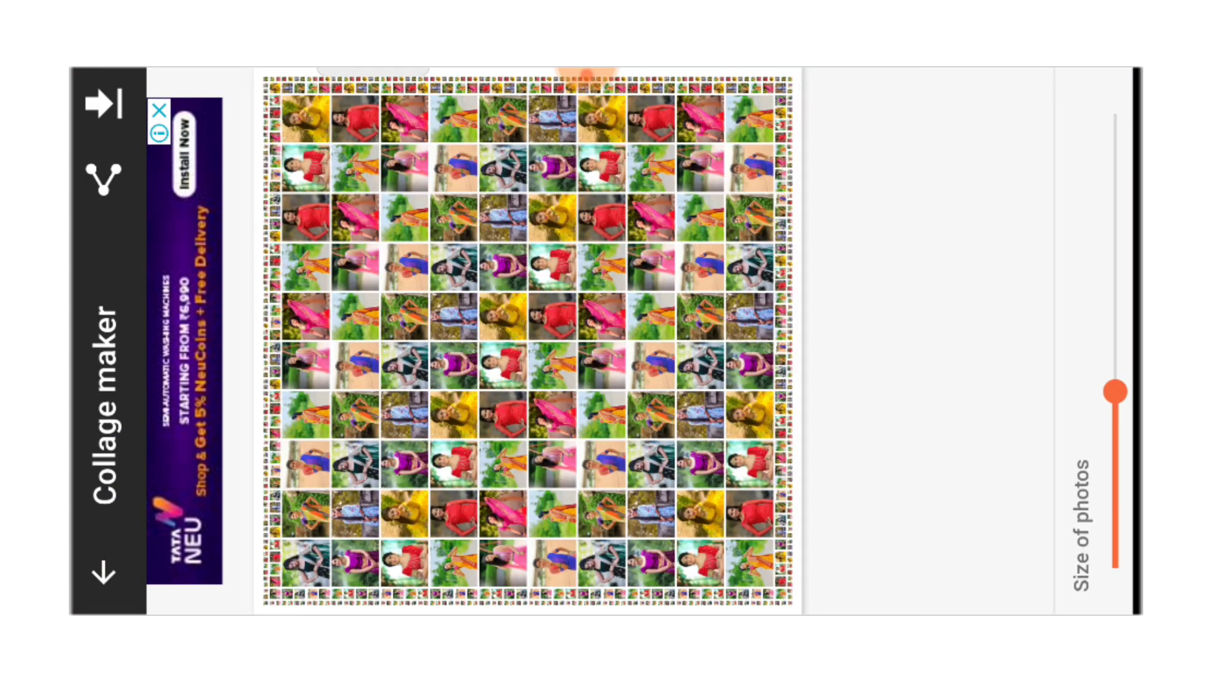
{"action": "mouse_move", "coordinate": [965, 491]}
{"action": "left_mouse_down"}
{"action": "mouse_move", "coordinate": [965, 339]}
{"action": "mouse_move", "coordinate": [964, 490]}
{"action": "left_mouse_up"}
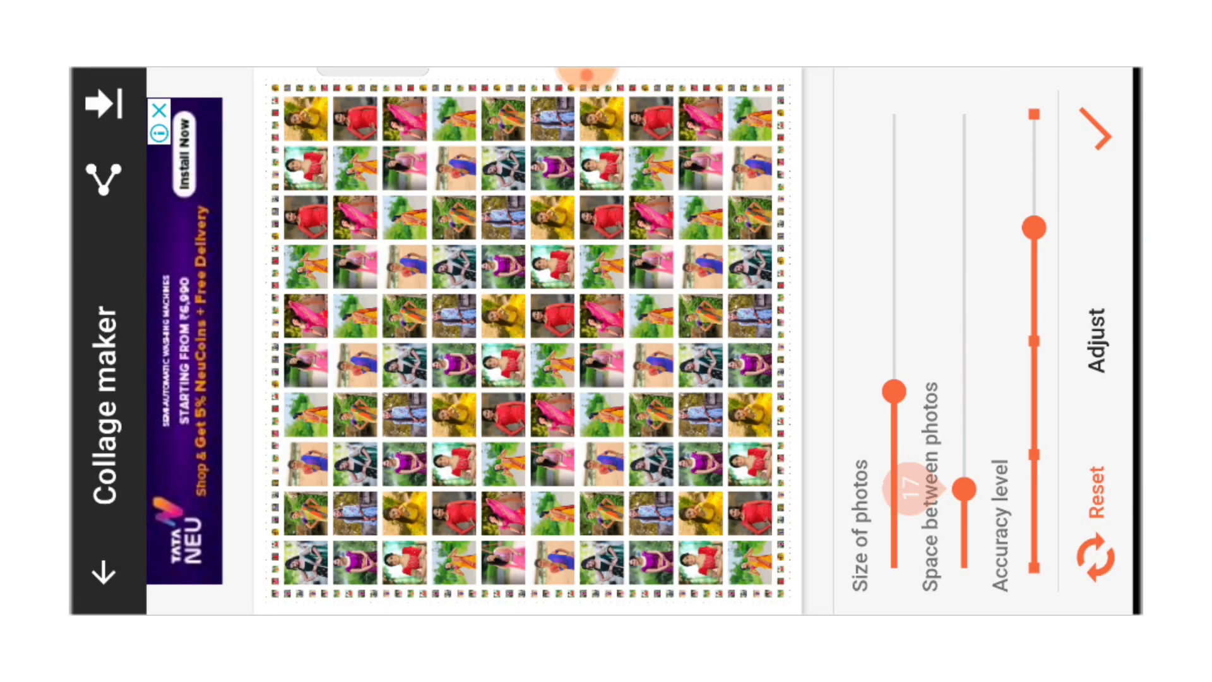
{"action": "mouse_move", "coordinate": [893, 391]}
{"action": "left_mouse_down"}
{"action": "mouse_move", "coordinate": [894, 426]}
{"action": "mouse_move", "coordinate": [893, 299]}
{"action": "left_mouse_up"}
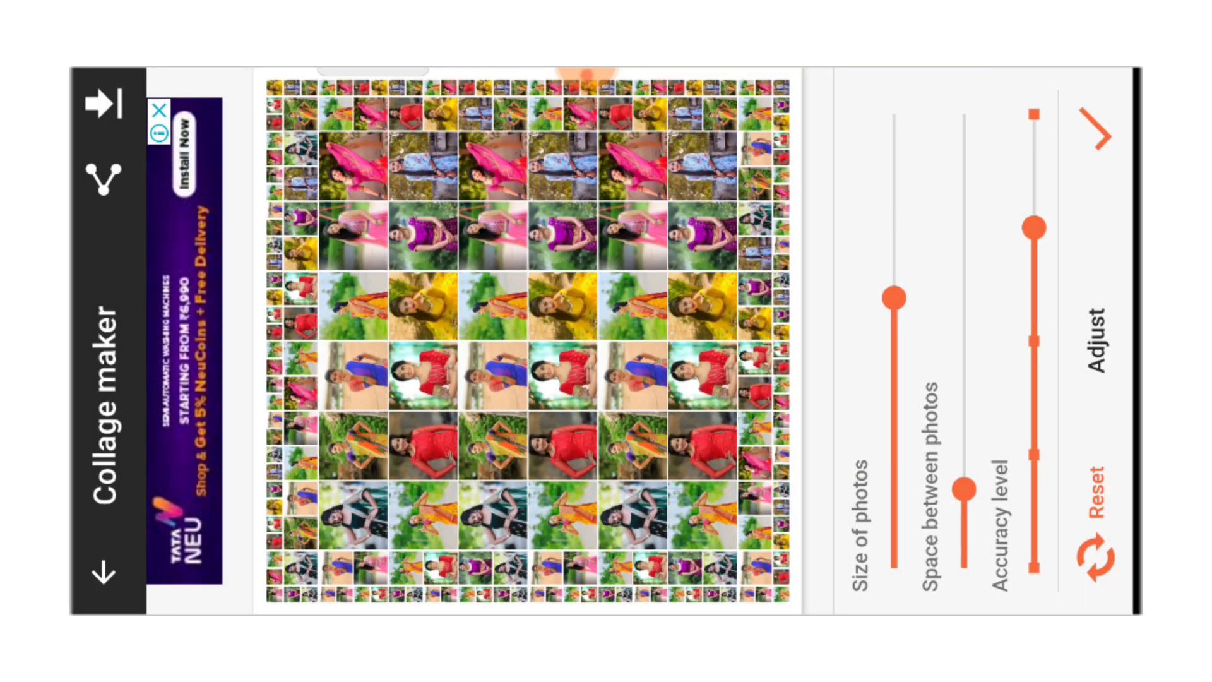
{"action": "left_click_drag", "start_coordinate": [1034, 228], "coordinate": [1035, 114]}
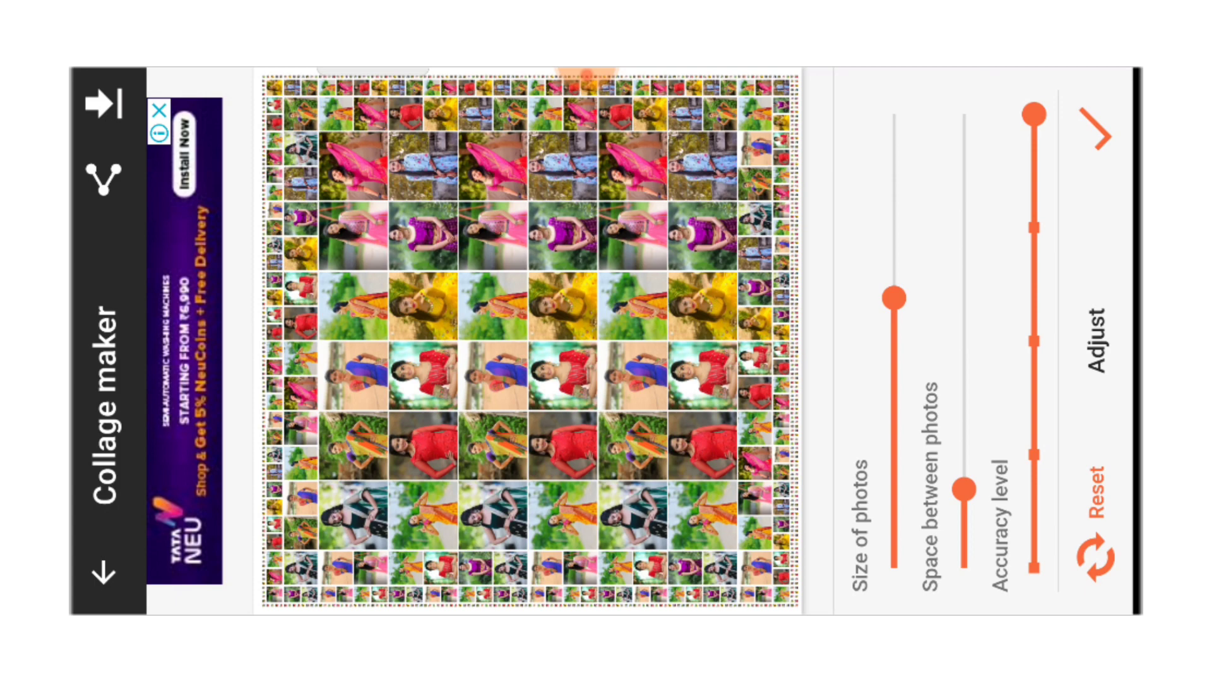
Step: Save the collage at Standard (Free) quality
{"action": "left_click", "coordinate": [104, 103]}
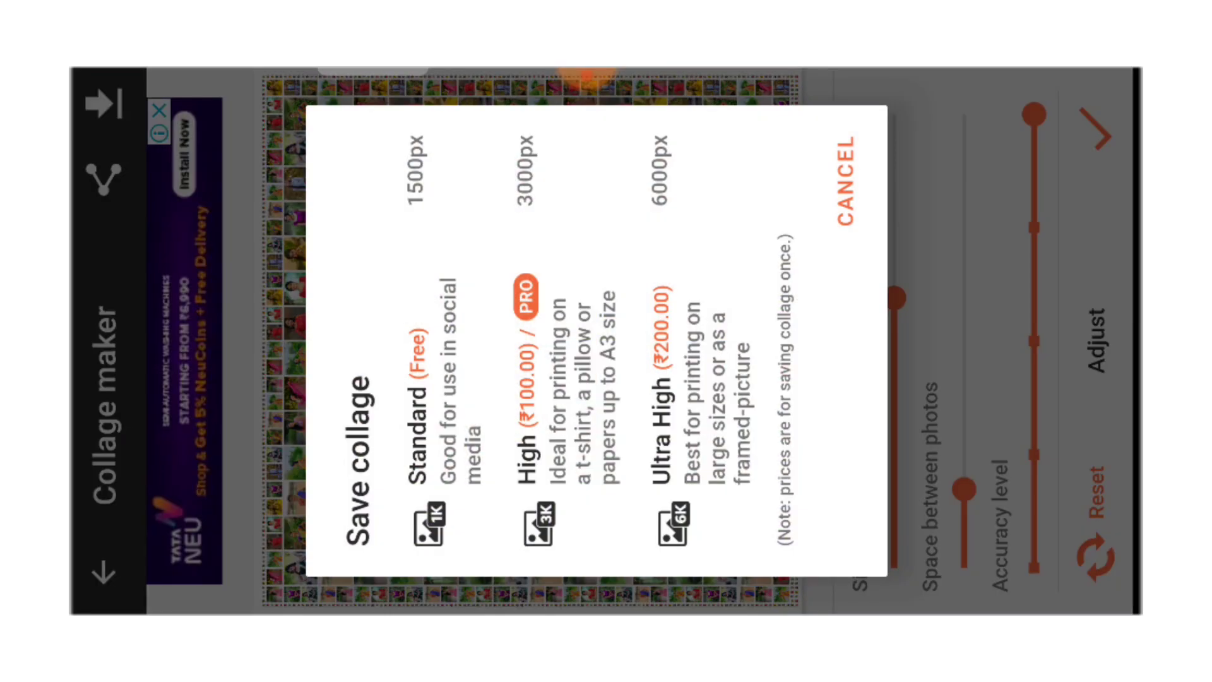
{"action": "left_click", "coordinate": [444, 417]}
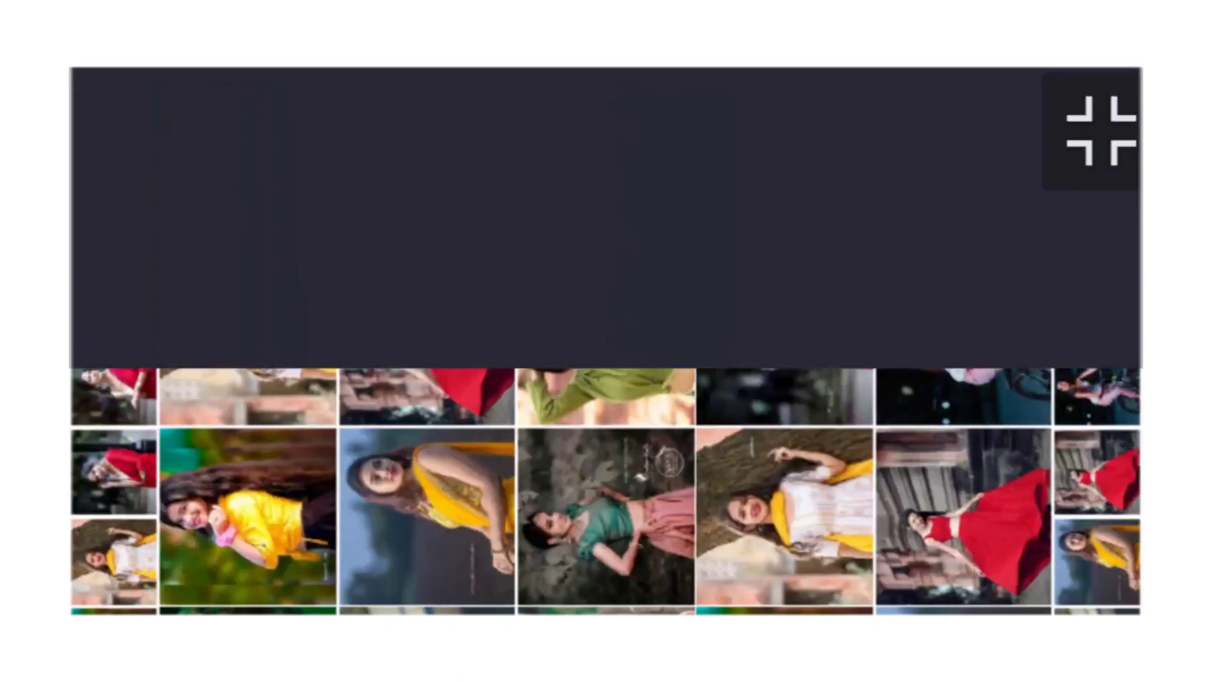
Step: Review the collage clip across its 29 seconds in KineMaster, then reselect it
{"action": "left_click", "coordinate": [1102, 130]}
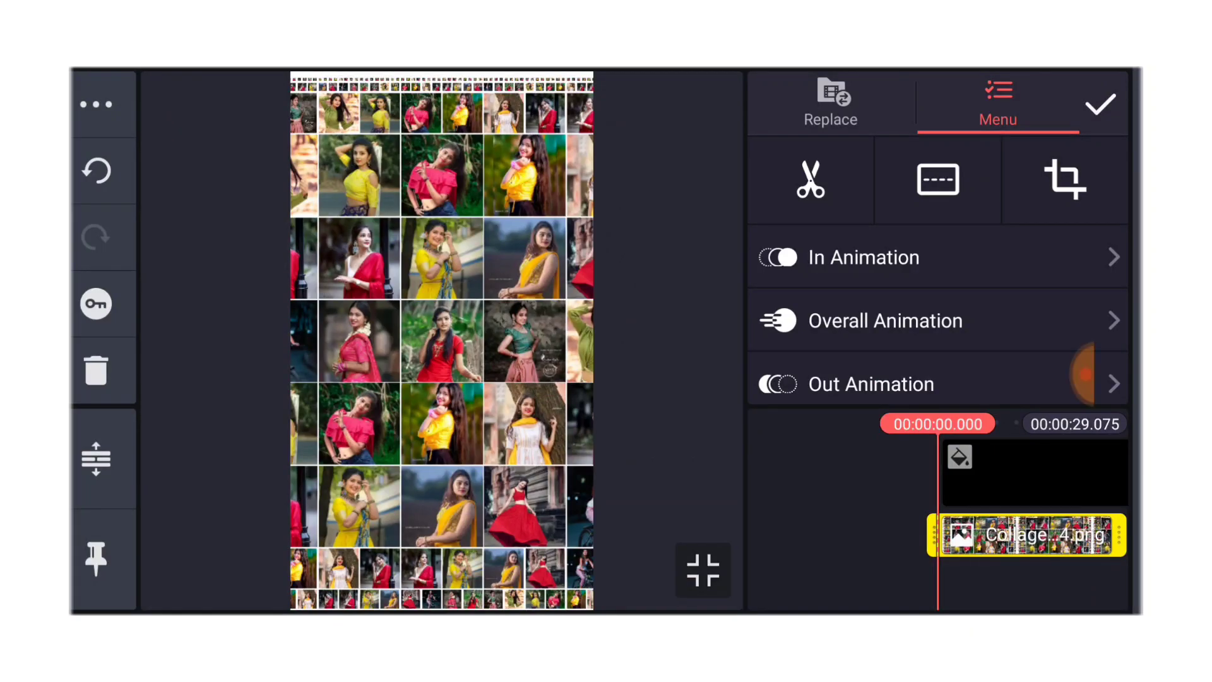
{"action": "mouse_move", "coordinate": [1033, 535]}
{"action": "left_mouse_down"}
{"action": "mouse_move", "coordinate": [805, 536]}
{"action": "mouse_move", "coordinate": [1117, 535]}
{"action": "mouse_move", "coordinate": [758, 535]}
{"action": "left_mouse_up"}
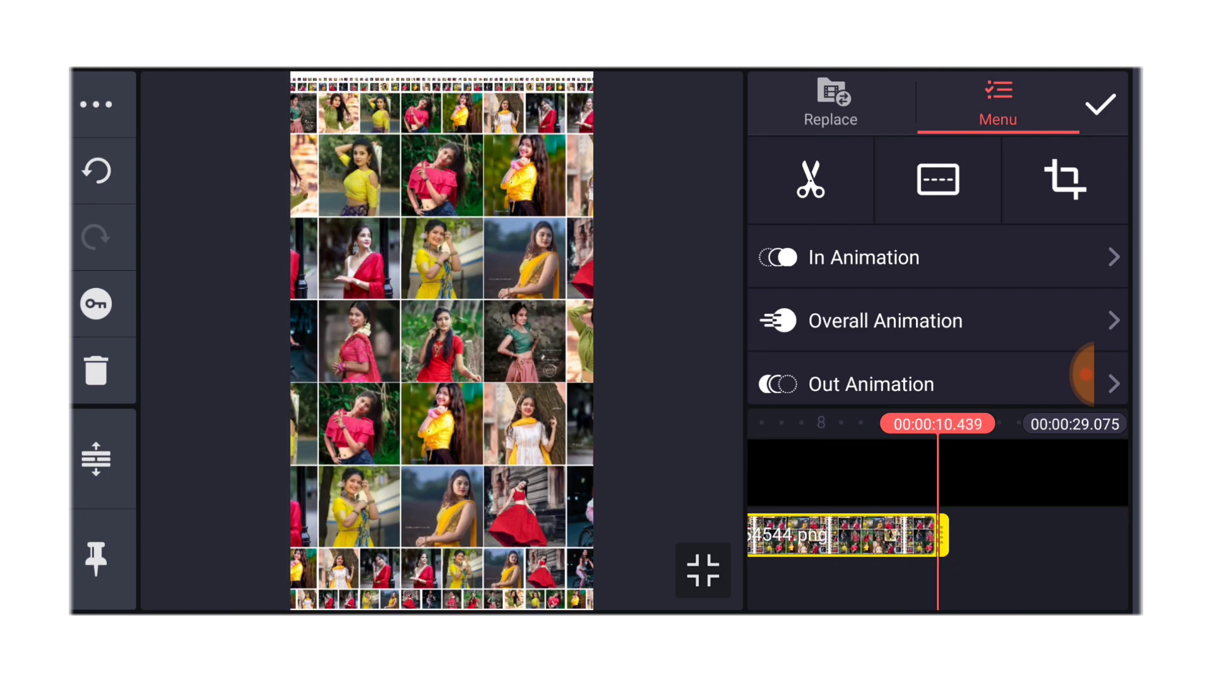
{"action": "mouse_move", "coordinate": [928, 536]}
{"action": "left_mouse_down"}
{"action": "mouse_move", "coordinate": [1118, 535]}
{"action": "mouse_move", "coordinate": [852, 535]}
{"action": "mouse_move", "coordinate": [1089, 535]}
{"action": "left_mouse_up"}
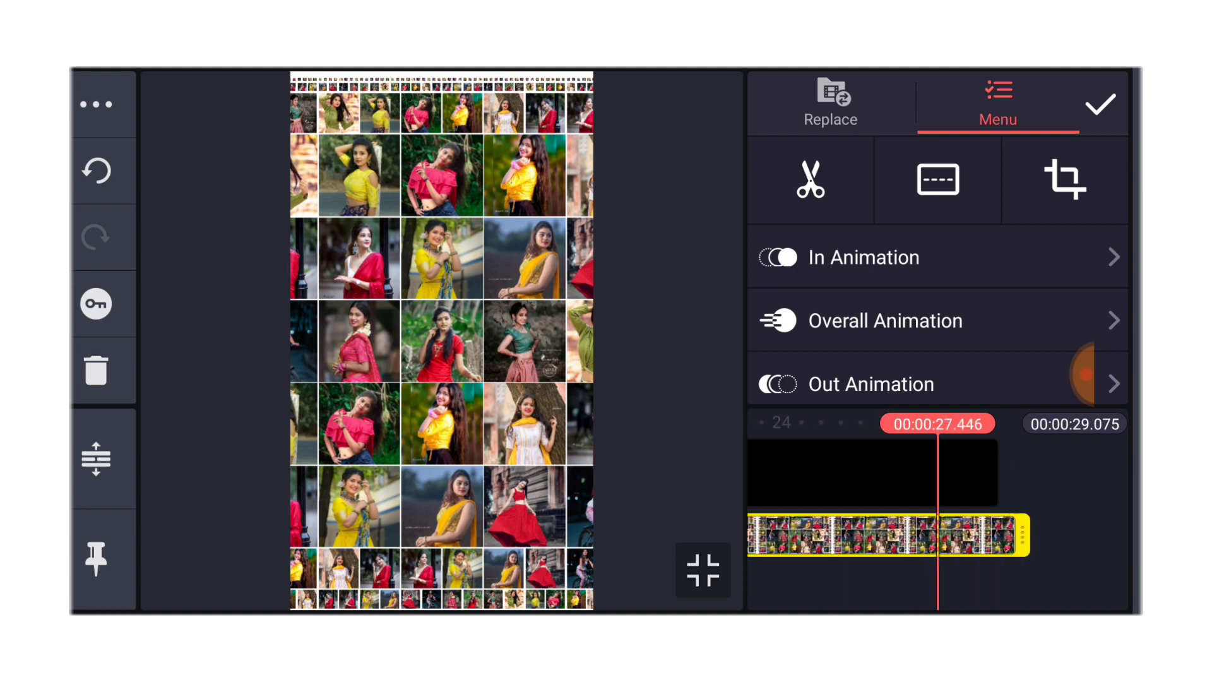
{"action": "left_click", "coordinate": [1101, 104]}
{"action": "left_click", "coordinate": [1042, 536]}
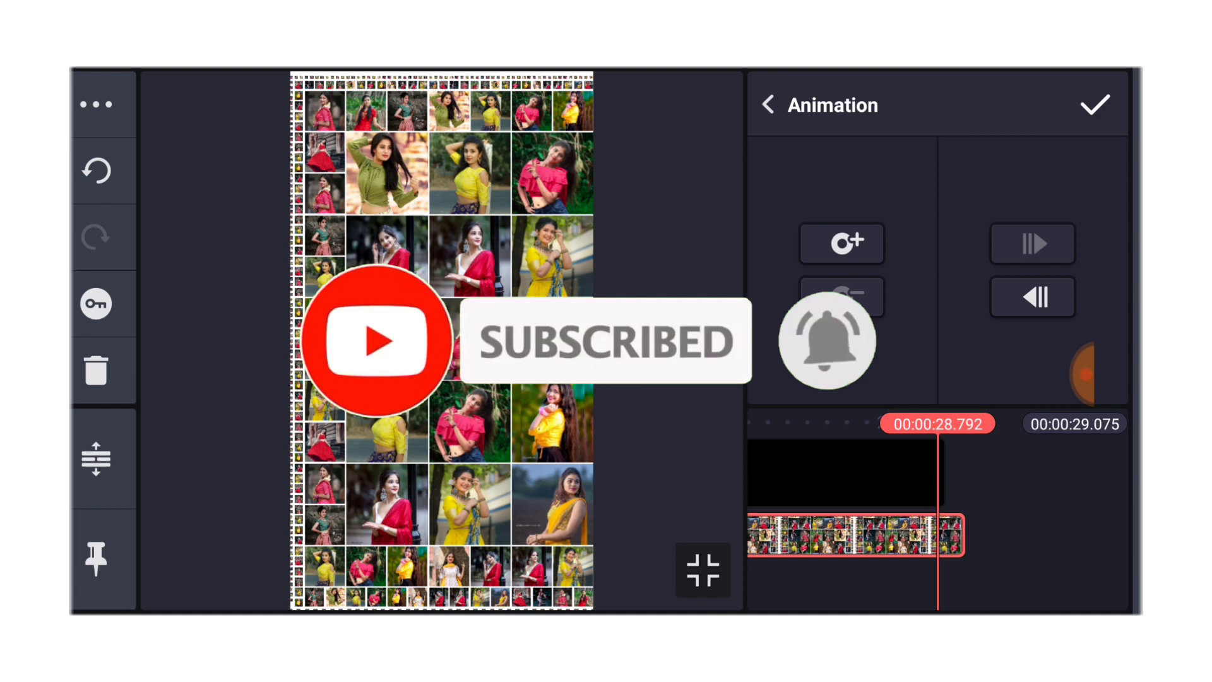
Step: Add a keyframe near the collage clip's end and nudge the image slightly upward
{"action": "left_click", "coordinate": [847, 244]}
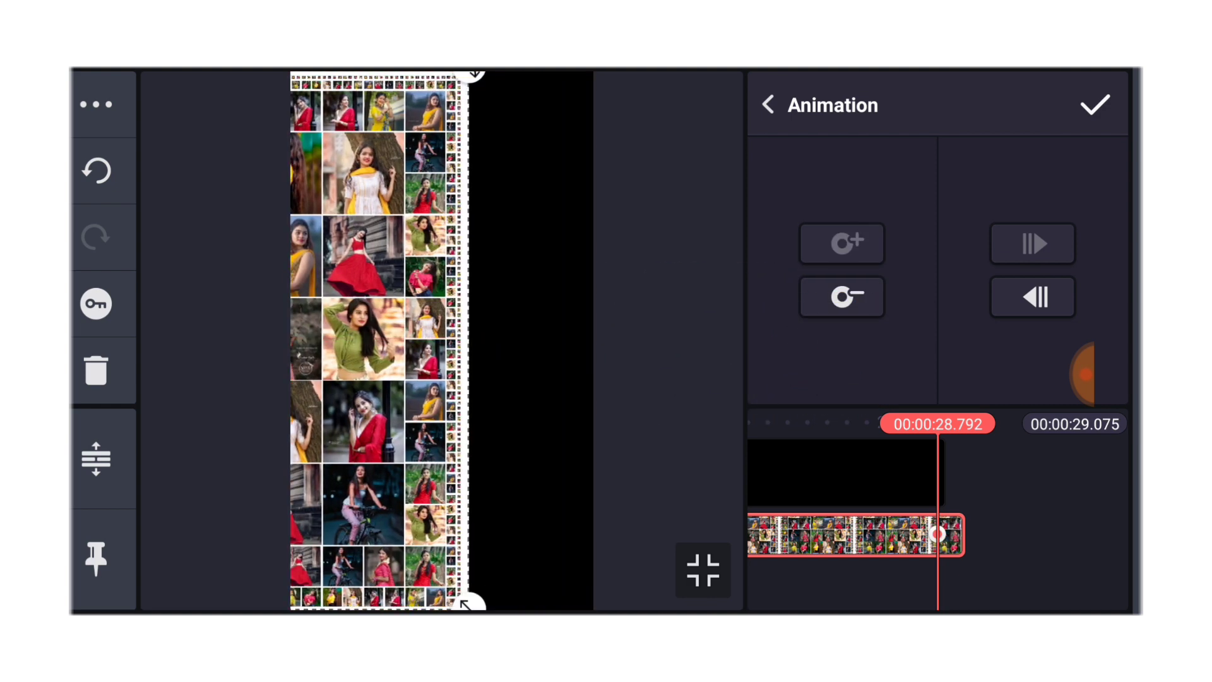
{"action": "left_click_drag", "start_coordinate": [442, 379], "coordinate": [441, 368]}
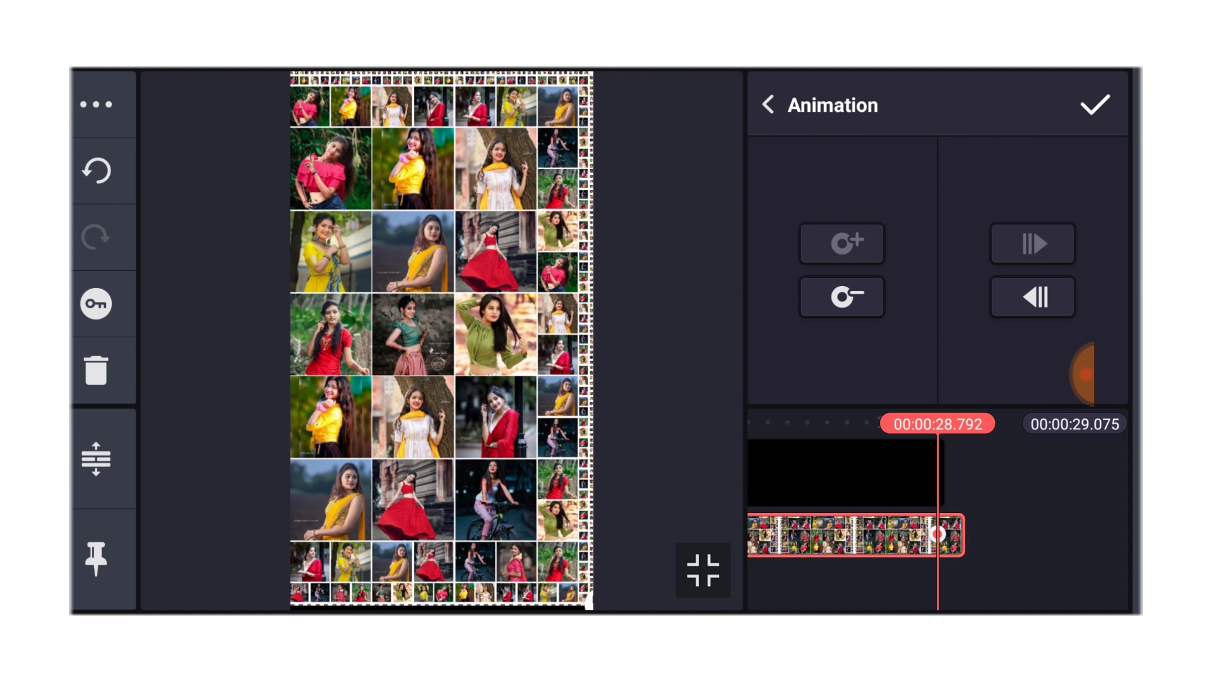
Step: Close keyframe editing and play the project from the start to watch the collage drift
{"action": "left_click", "coordinate": [1088, 372]}
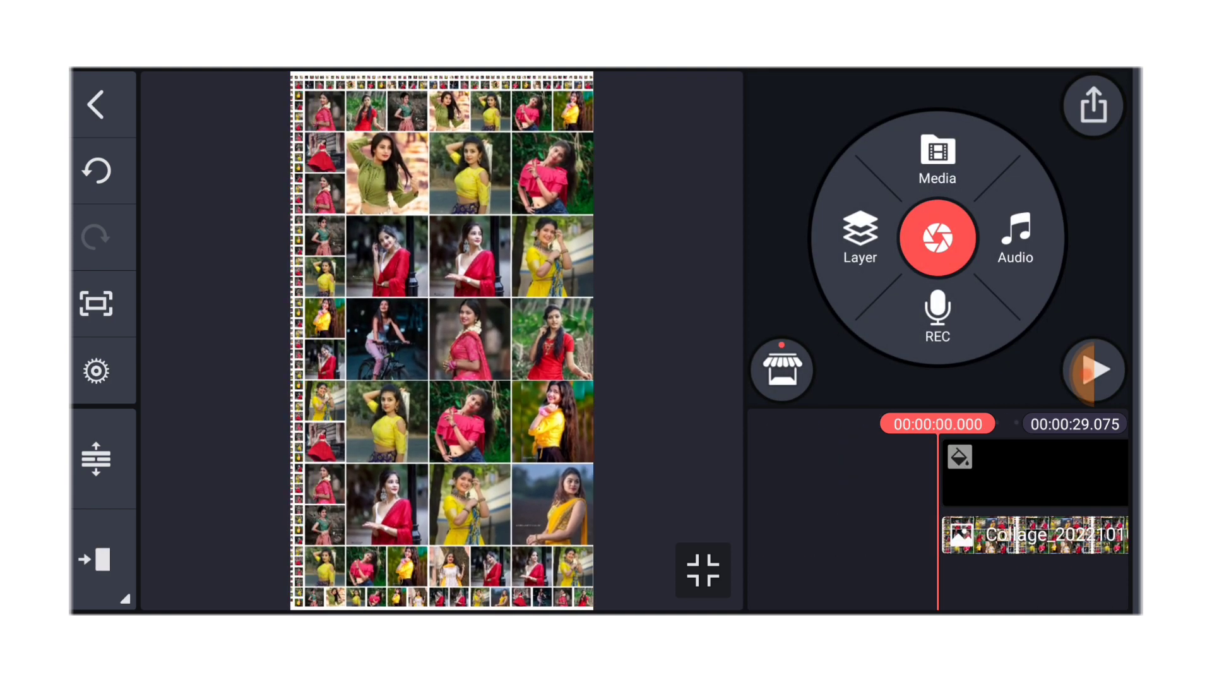
{"action": "mouse_move", "coordinate": [1087, 372]}
{"action": "left_mouse_down"}
{"action": "mouse_move", "coordinate": [1068, 352]}
{"action": "mouse_move", "coordinate": [336, 211]}
{"action": "mouse_move", "coordinate": [335, 101]}
{"action": "mouse_move", "coordinate": [228, 192]}
{"action": "left_mouse_up"}
{"action": "left_click", "coordinate": [1094, 370]}
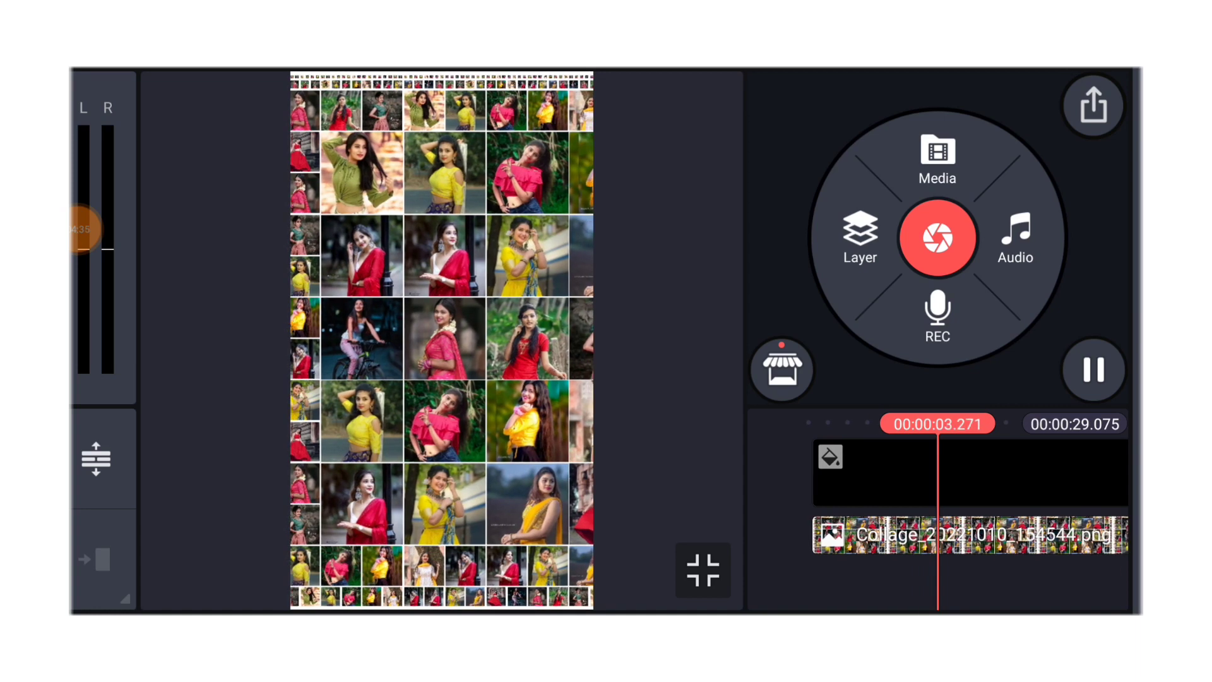
{"action": "left_click", "coordinate": [1094, 369]}
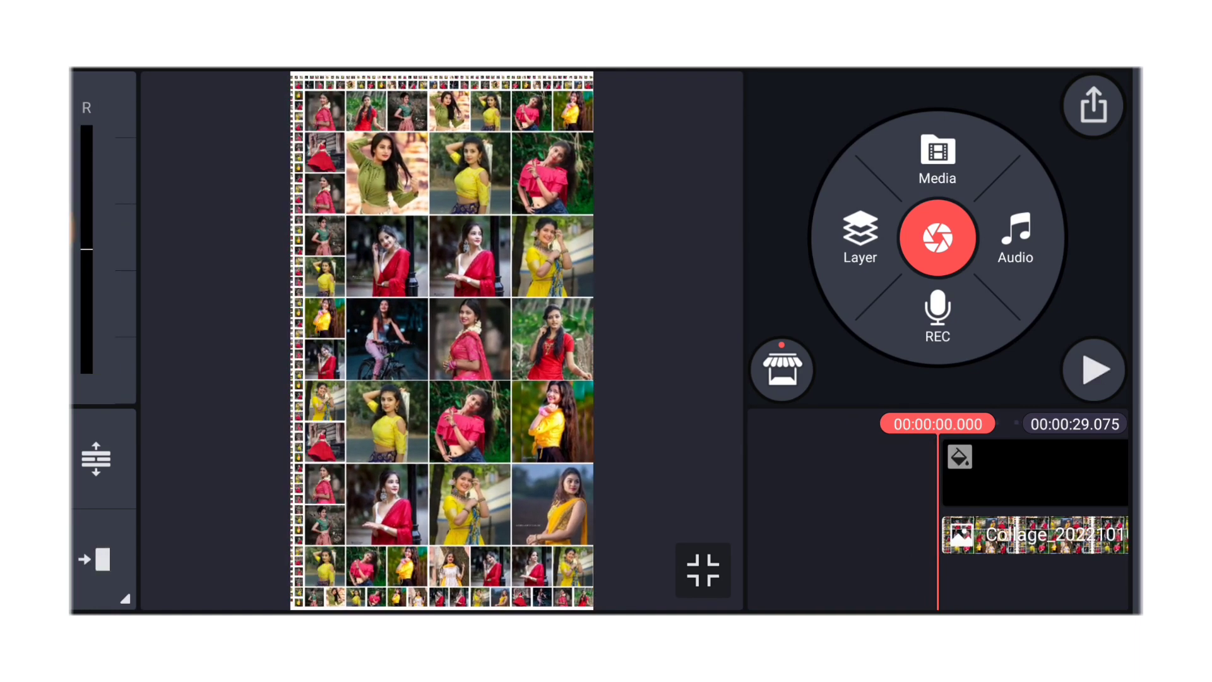
{"action": "left_click", "coordinate": [860, 242]}
Step: Add the red-top girl cut-out PNG from the image folder as a layer
{"action": "left_click", "coordinate": [726, 114]}
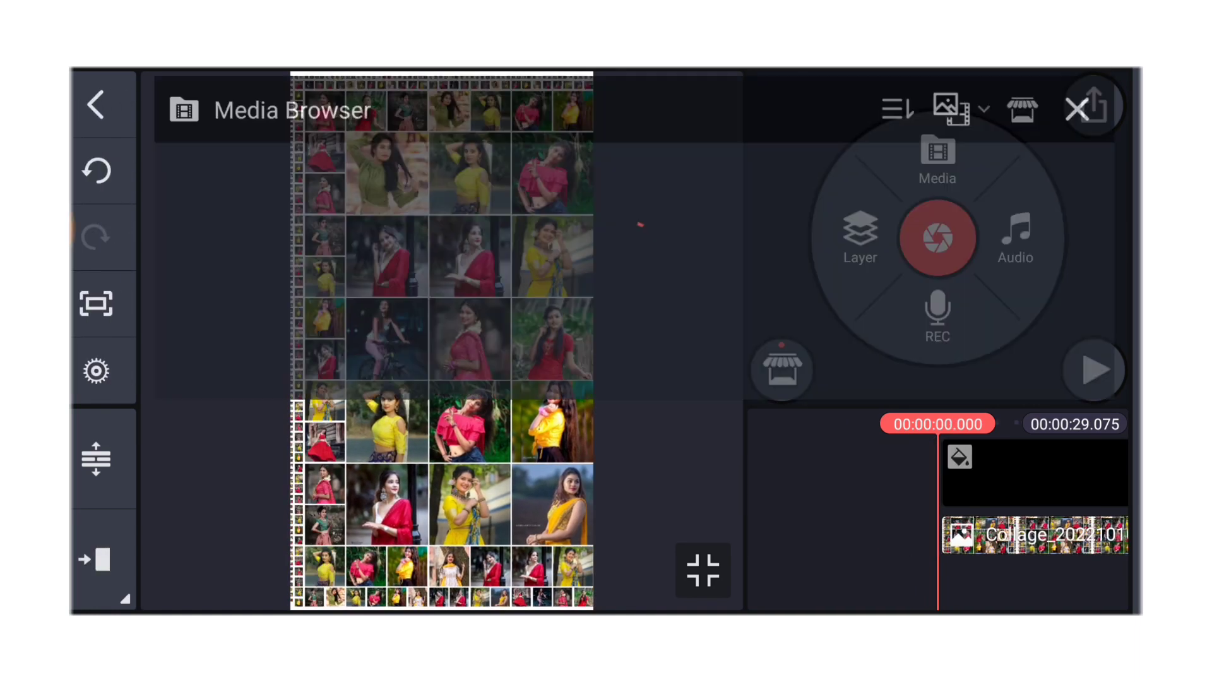
{"action": "scroll", "coordinate": [635, 261], "scroll_direction": "down", "scroll_amount": 2}
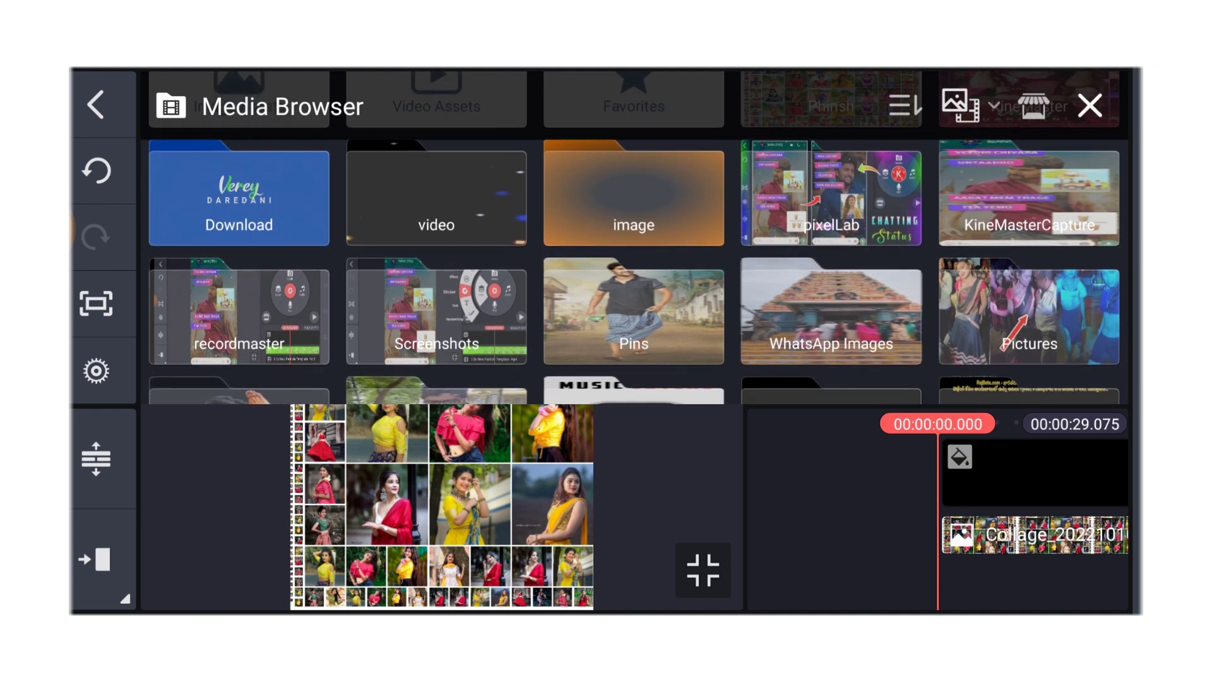
{"action": "scroll", "coordinate": [635, 262], "scroll_direction": "down", "scroll_amount": 2}
{"action": "scroll", "coordinate": [635, 261], "scroll_direction": "down", "scroll_amount": 1}
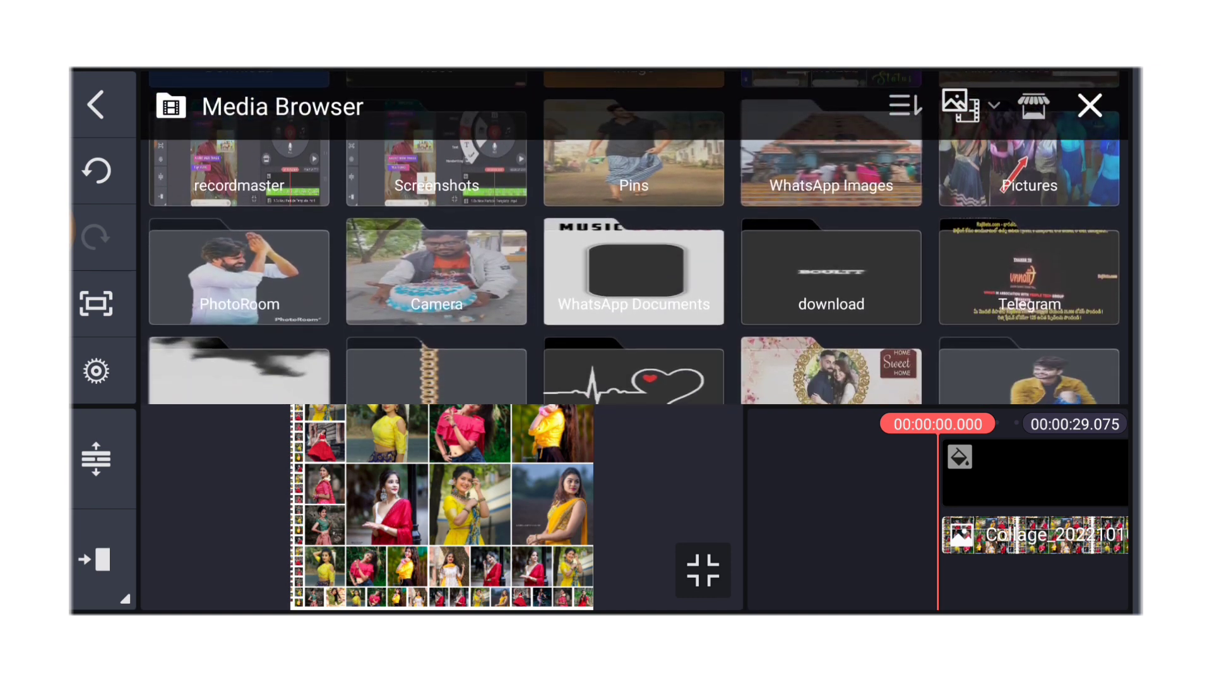
{"action": "scroll", "coordinate": [635, 262], "scroll_direction": "up", "scroll_amount": 3}
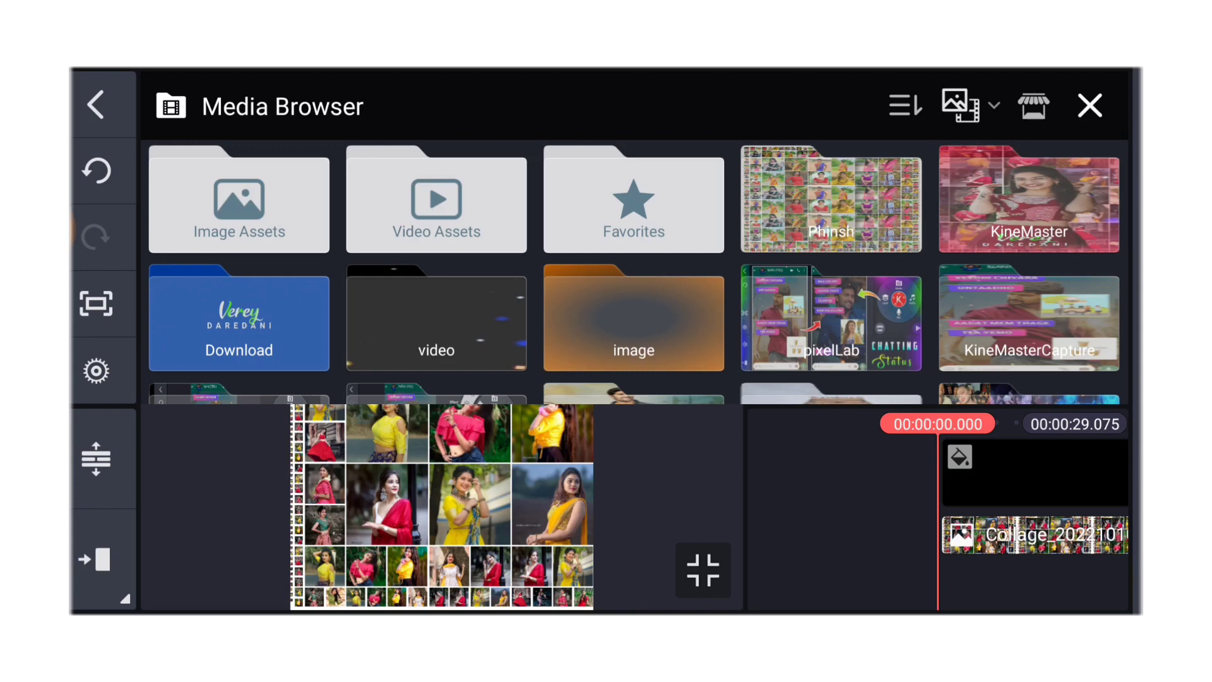
{"action": "scroll", "coordinate": [635, 261], "scroll_direction": "down", "scroll_amount": 1}
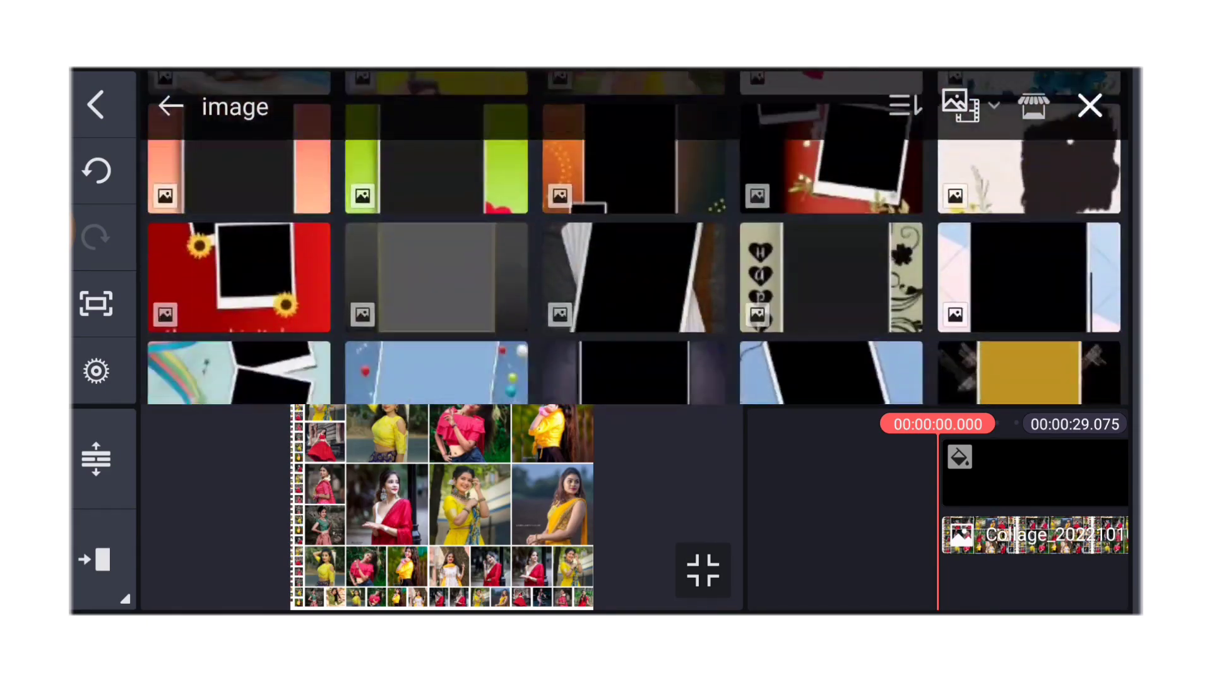
{"action": "scroll", "coordinate": [535, 236], "scroll_direction": "down", "scroll_amount": 15}
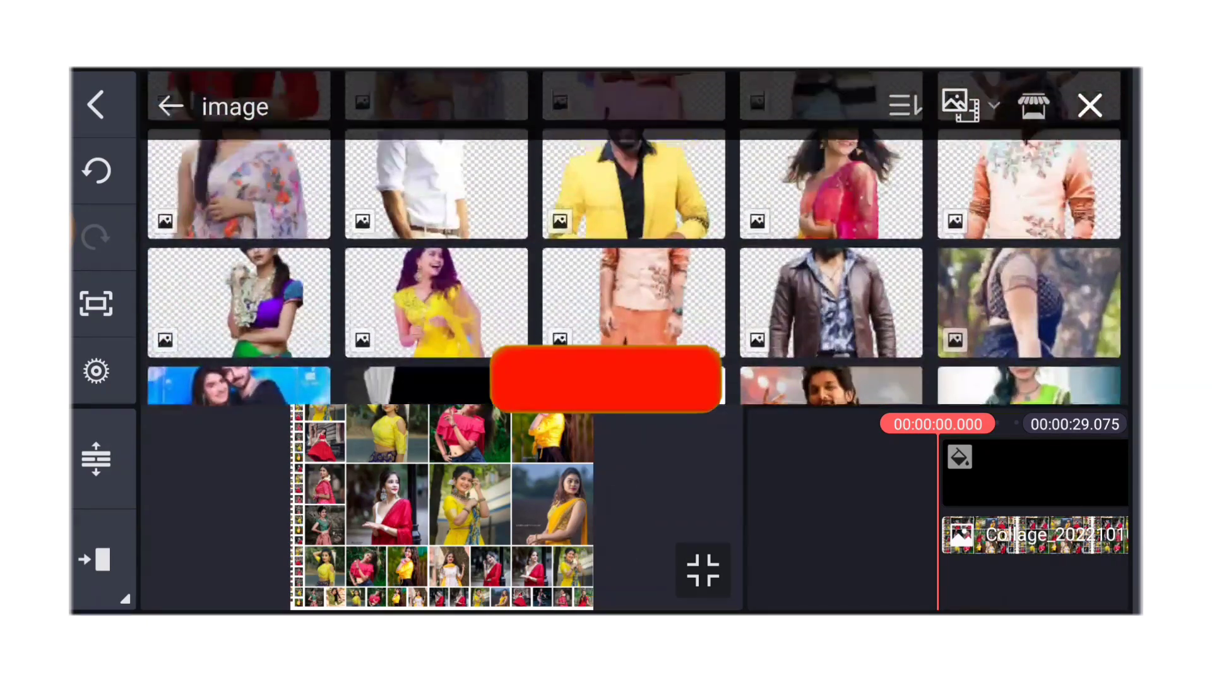
{"action": "scroll", "coordinate": [536, 236], "scroll_direction": "down", "scroll_amount": 5}
{"action": "scroll", "coordinate": [535, 237], "scroll_direction": "down", "scroll_amount": 5}
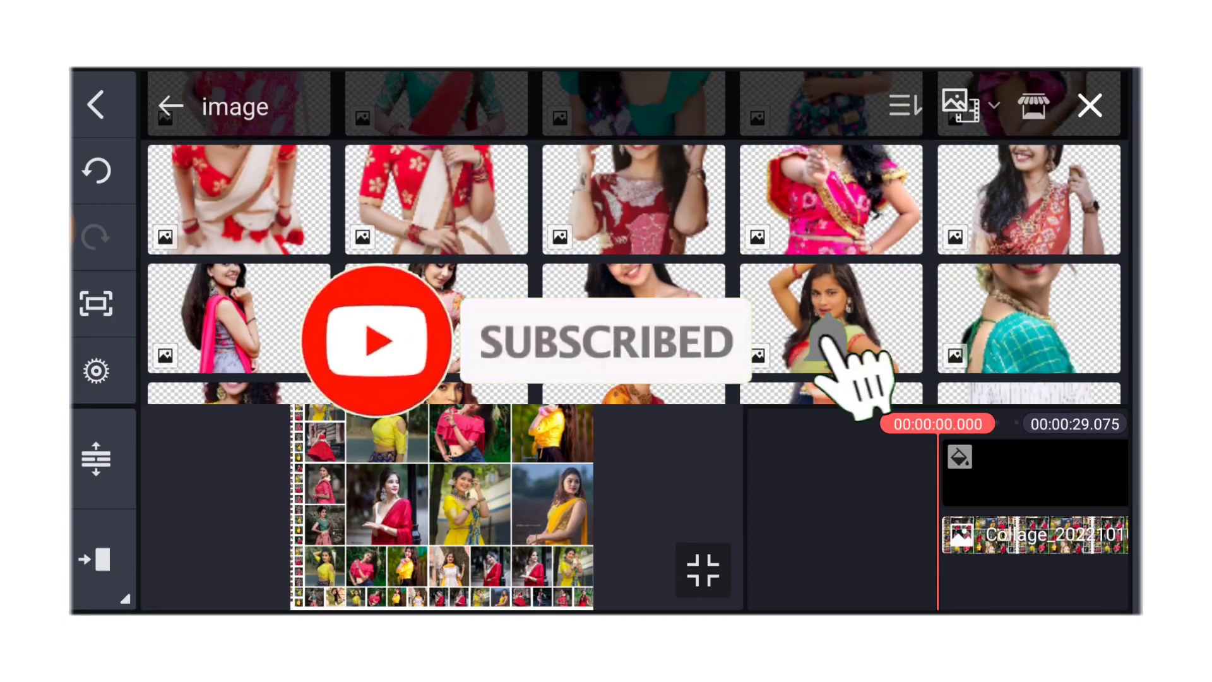
{"action": "scroll", "coordinate": [534, 237], "scroll_direction": "down", "scroll_amount": 5}
{"action": "scroll", "coordinate": [535, 237], "scroll_direction": "down", "scroll_amount": 5}
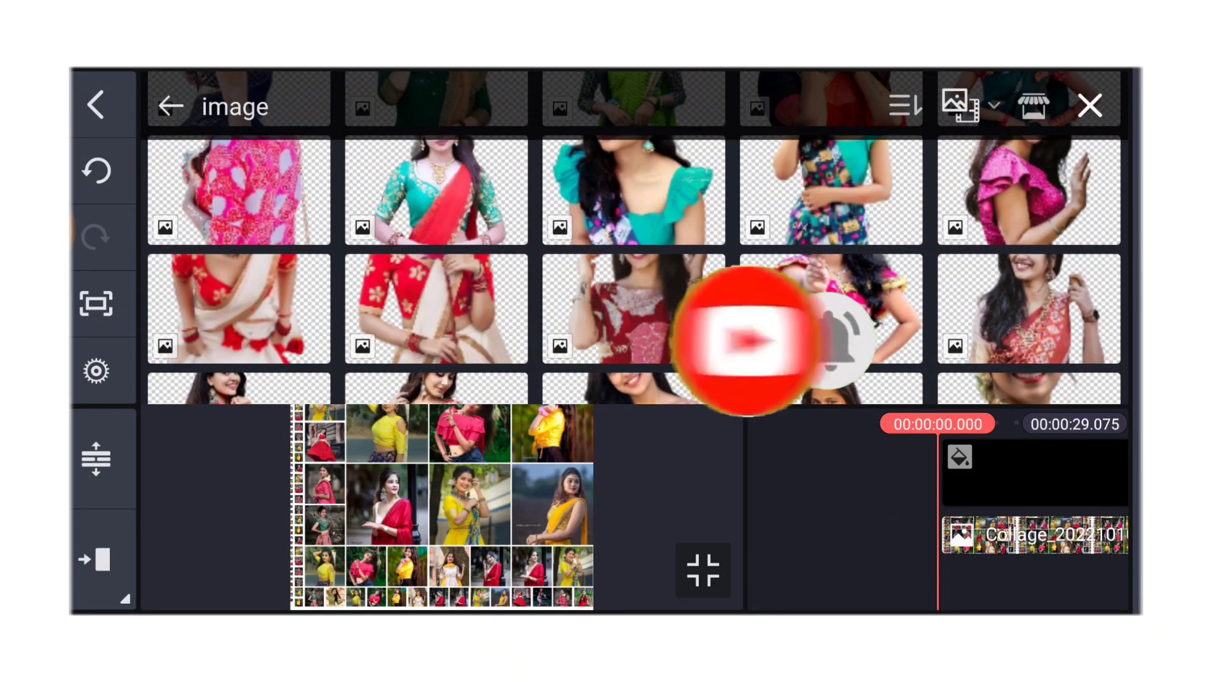
{"action": "left_click", "coordinate": [488, 289]}
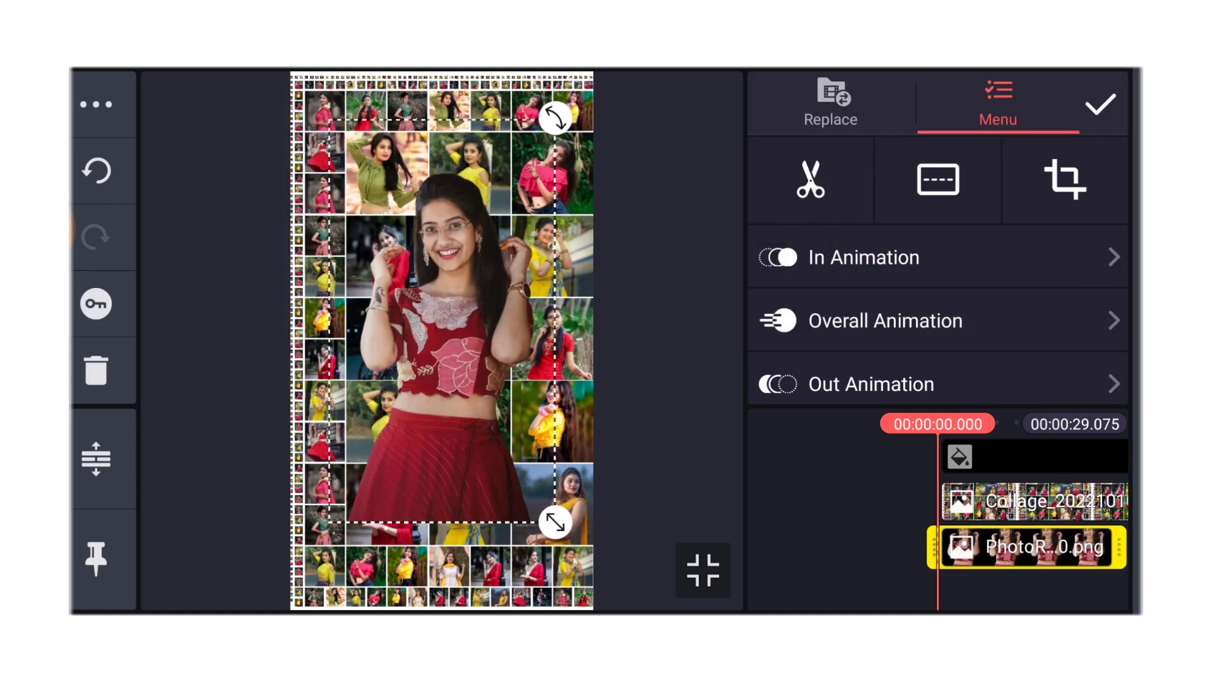
Step: Enlarge the girl cut-out and extend her layer to the end of the 29-second timeline
{"action": "left_click_drag", "start_coordinate": [555, 522], "coordinate": [567, 543]}
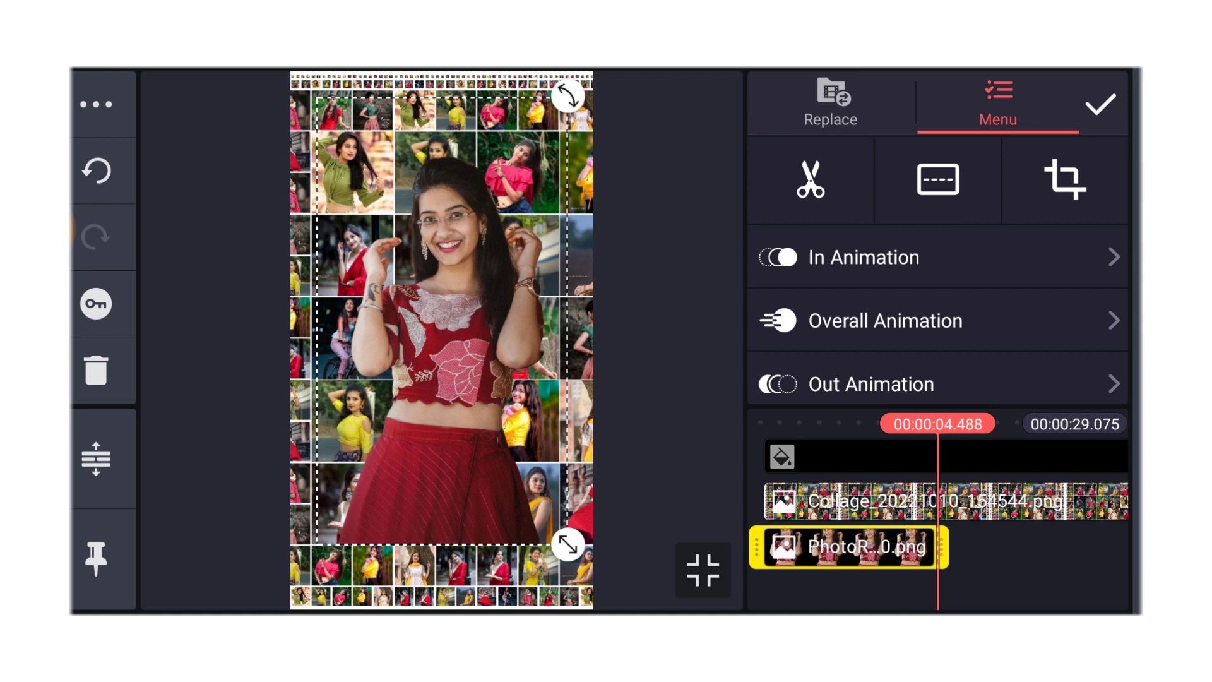
{"action": "left_click_drag", "start_coordinate": [1089, 502], "coordinate": [806, 502]}
{"action": "left_click_drag", "start_coordinate": [1042, 502], "coordinate": [852, 502]}
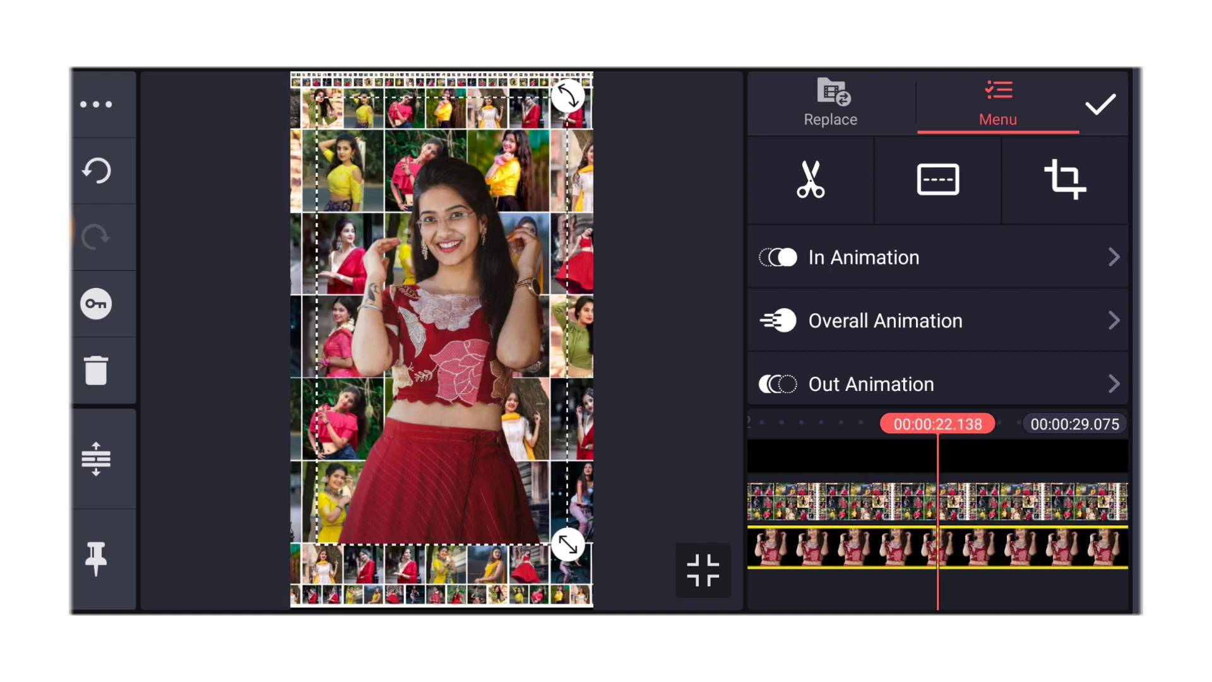
{"action": "left_click_drag", "start_coordinate": [1041, 502], "coordinate": [853, 503]}
{"action": "mouse_move", "coordinate": [947, 502]}
{"action": "left_mouse_down"}
{"action": "mouse_move", "coordinate": [853, 503]}
{"action": "mouse_move", "coordinate": [1090, 502]}
{"action": "left_mouse_up"}
Step: Add the orange vignette PNG as a layer set to fill the whole frame
{"action": "left_click", "coordinate": [833, 569]}
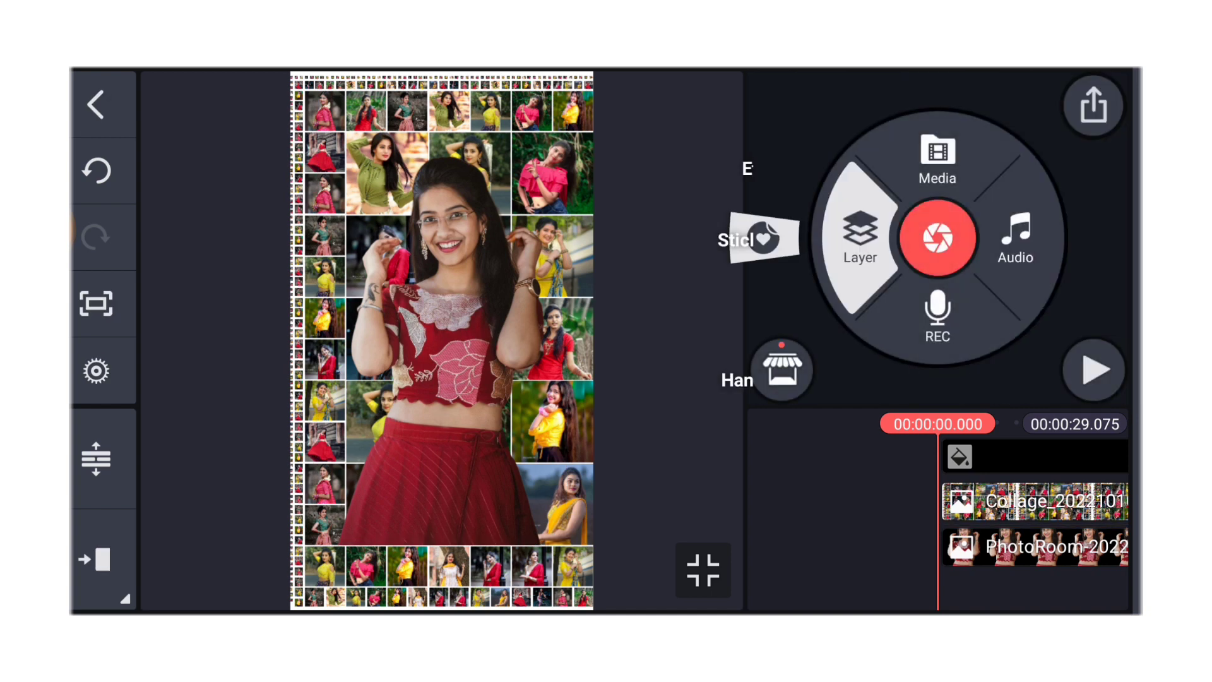
{"action": "left_click", "coordinate": [935, 143]}
{"action": "left_click", "coordinate": [634, 322]}
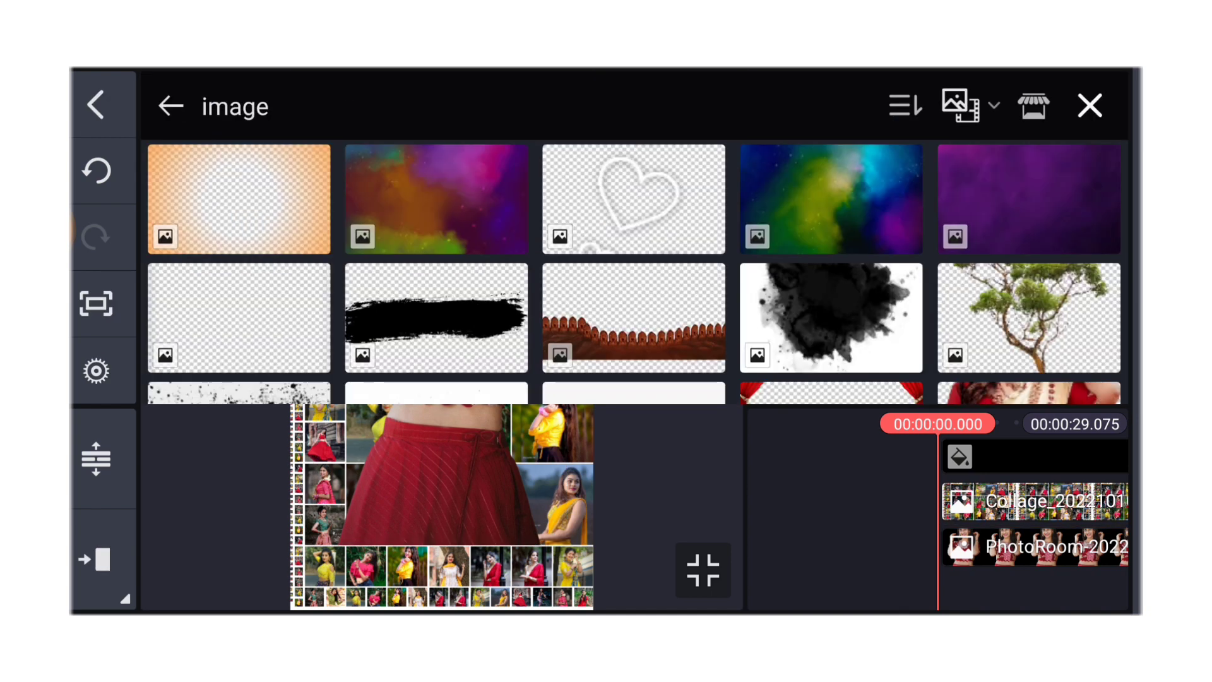
{"action": "left_click", "coordinate": [239, 199]}
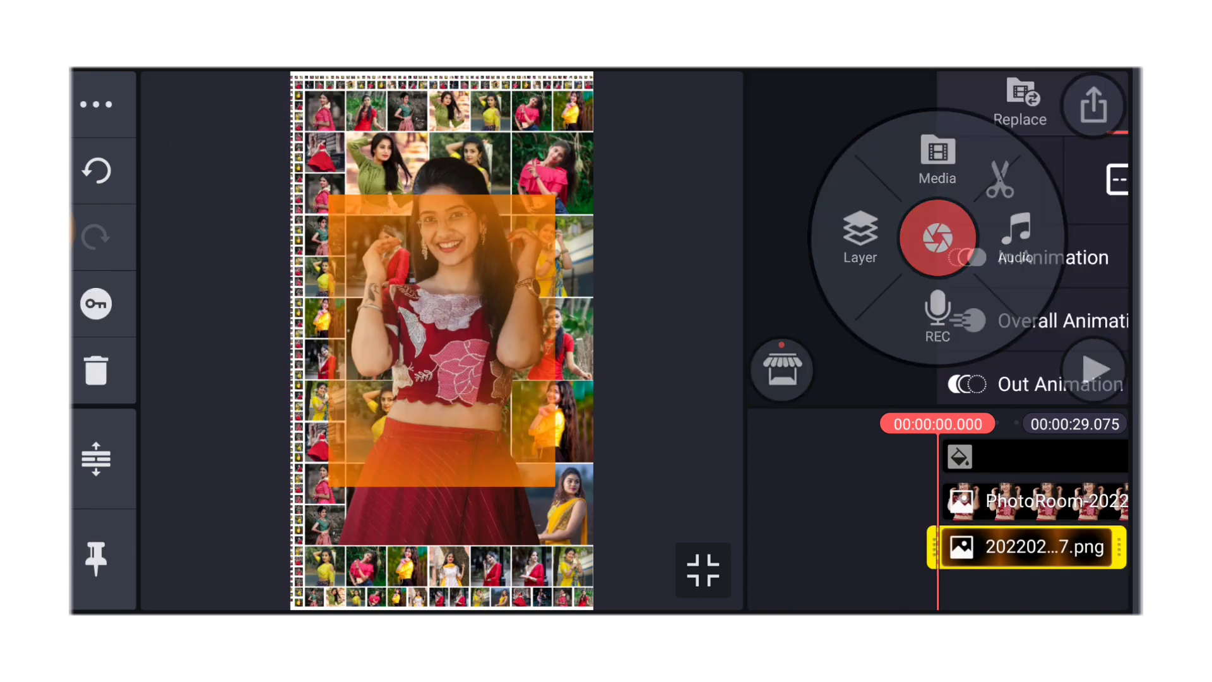
{"action": "left_click", "coordinate": [939, 178]}
{"action": "left_click", "coordinate": [1002, 191]}
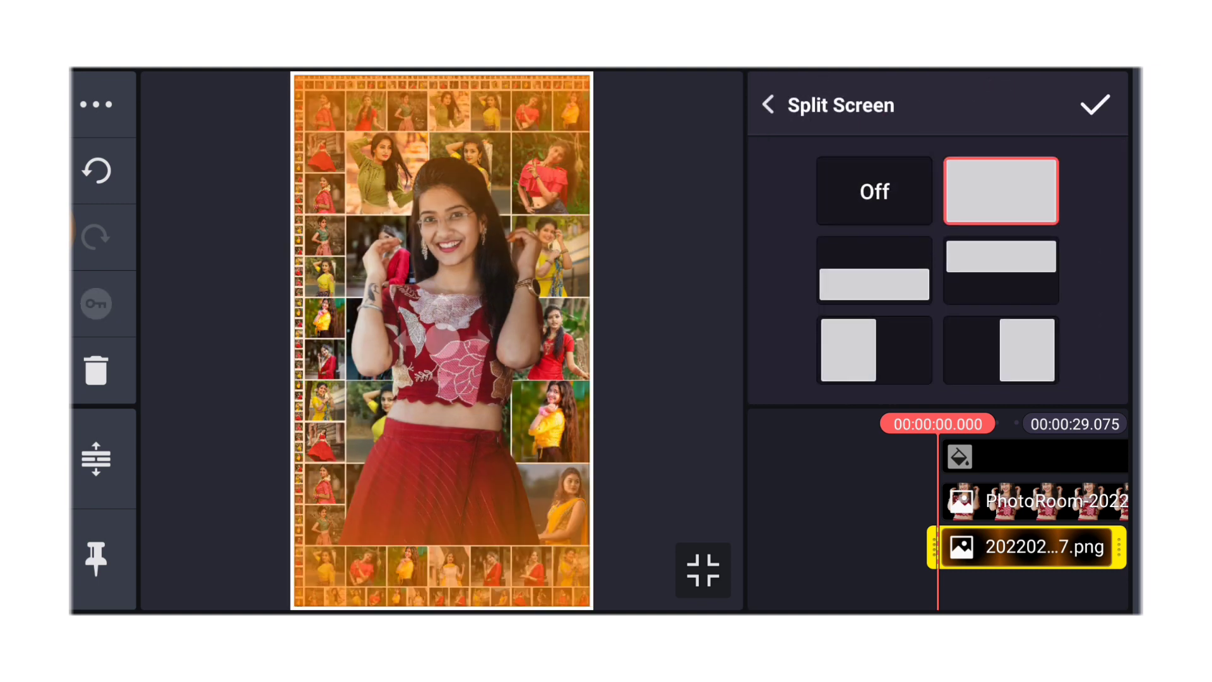
{"action": "left_click", "coordinate": [1095, 106]}
Step: Stretch the vignette layer's duration to the 29-second end of the video
{"action": "left_click", "coordinate": [1028, 547]}
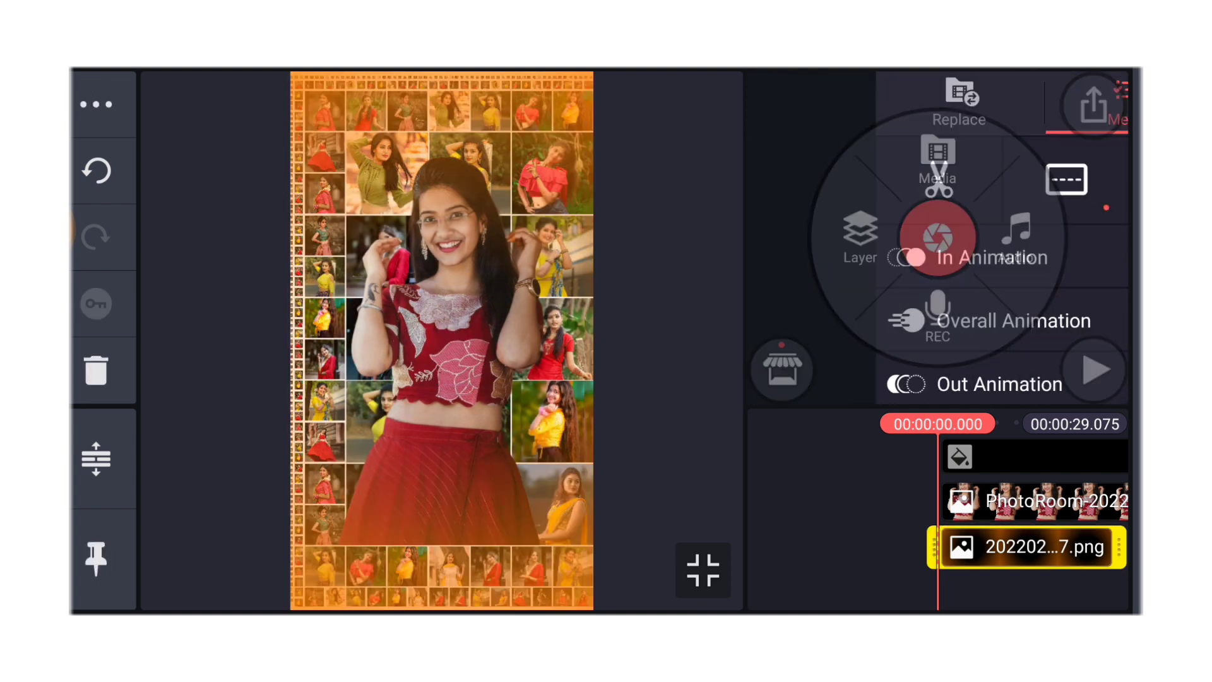
{"action": "left_click_drag", "start_coordinate": [1042, 455], "coordinate": [852, 455]}
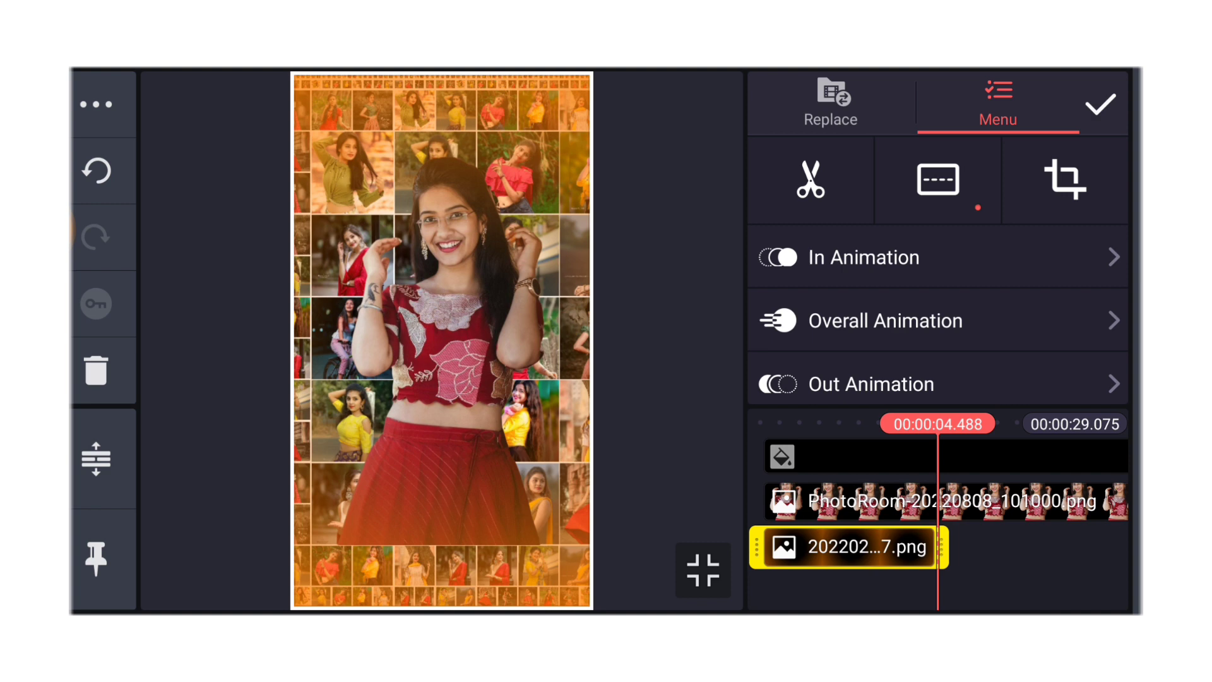
{"action": "left_click_drag", "start_coordinate": [933, 547], "coordinate": [1122, 547]}
{"action": "left_click_drag", "start_coordinate": [1042, 455], "coordinate": [852, 454]}
{"action": "left_click_drag", "start_coordinate": [947, 547], "coordinate": [978, 547]}
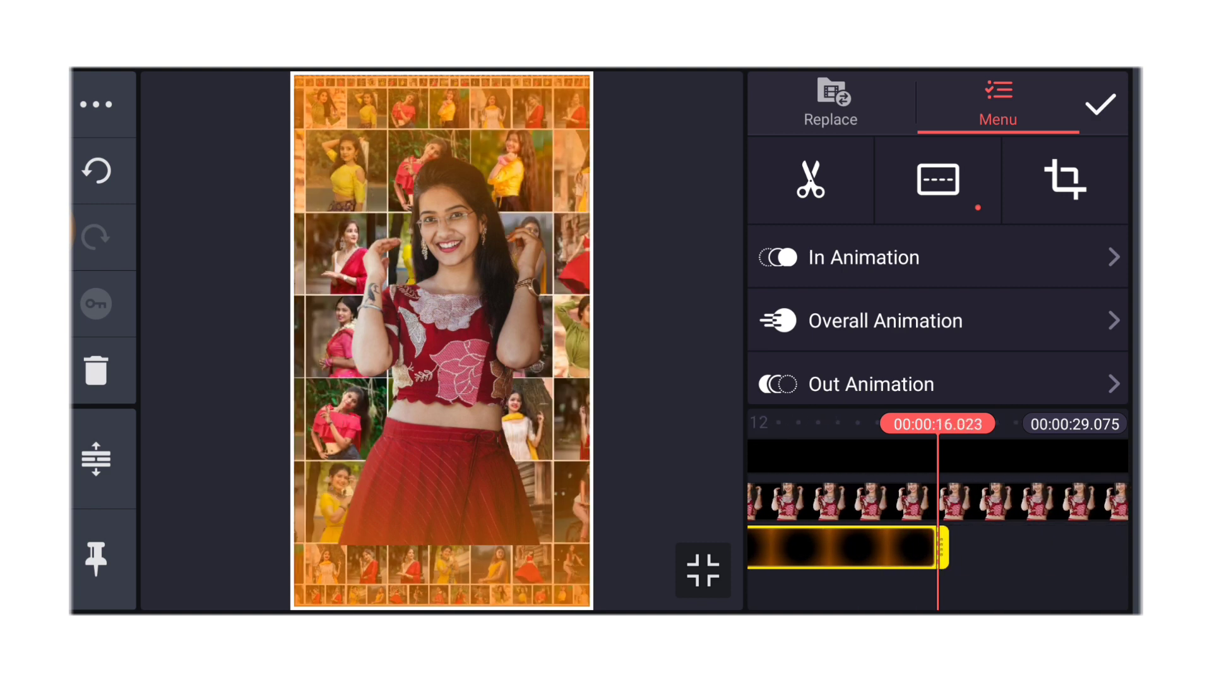
{"action": "left_click_drag", "start_coordinate": [1042, 455], "coordinate": [853, 455]}
{"action": "left_click_drag", "start_coordinate": [1042, 455], "coordinate": [995, 455]}
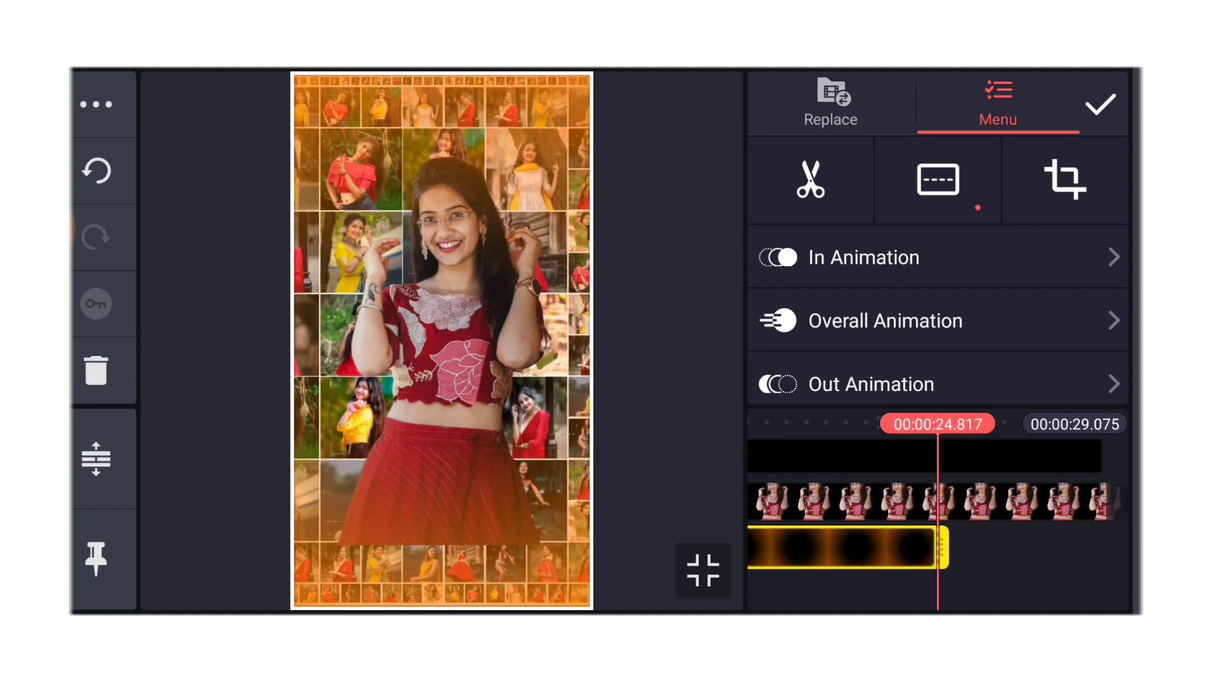
{"action": "left_click_drag", "start_coordinate": [74, 228], "coordinate": [89, 175]}
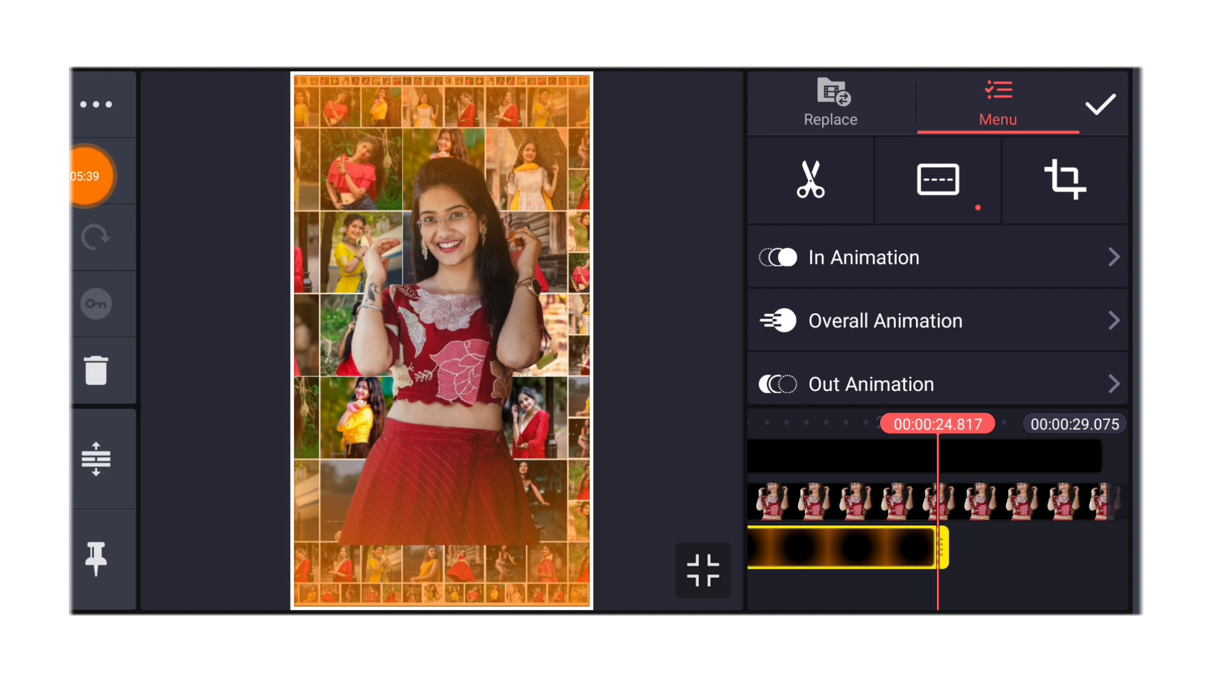
{"action": "mouse_move", "coordinate": [994, 493]}
{"action": "left_mouse_down"}
{"action": "mouse_move", "coordinate": [805, 493]}
{"action": "mouse_move", "coordinate": [1089, 502]}
{"action": "left_mouse_up"}
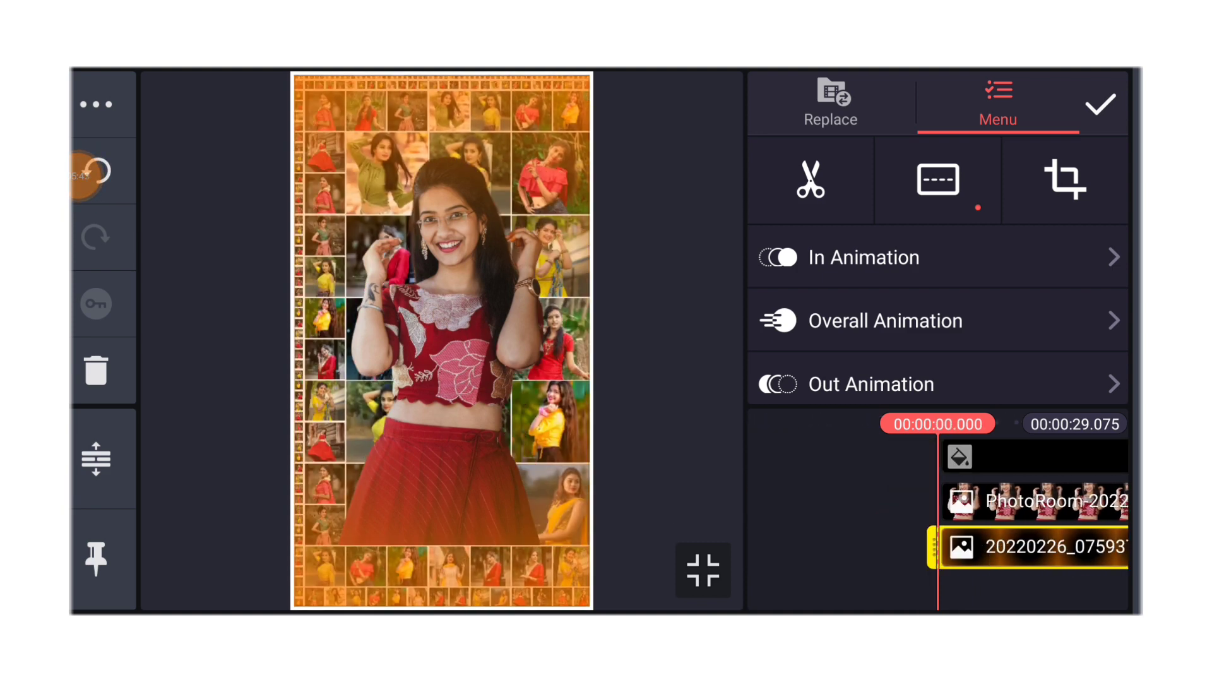
Step: Bring the girl cut-out layer in front of the orange vignette
{"action": "left_click", "coordinate": [1101, 104]}
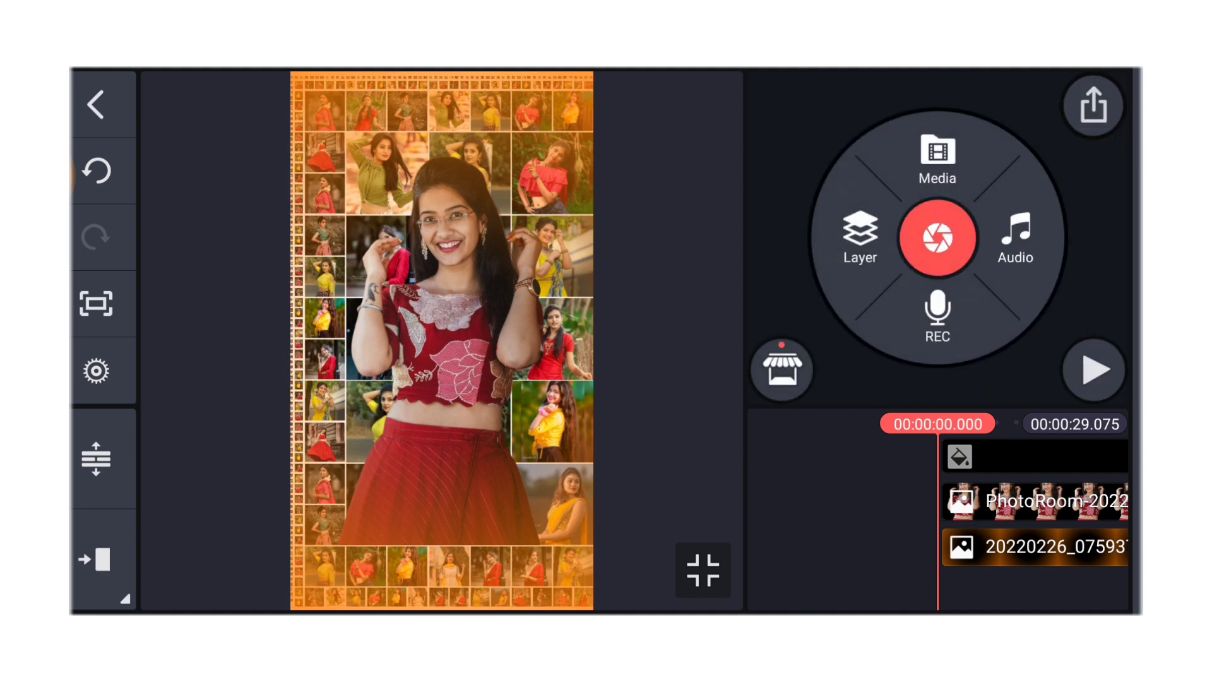
{"action": "left_click", "coordinate": [1042, 501]}
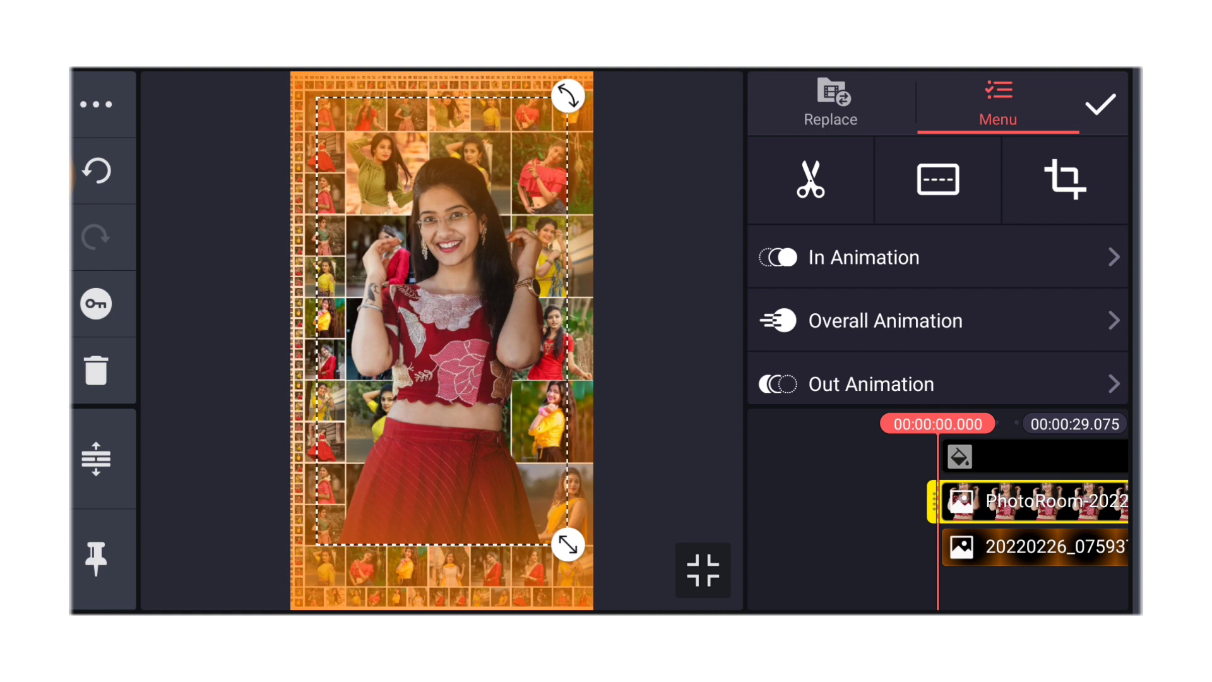
{"action": "left_click", "coordinate": [95, 104]}
{"action": "left_click", "coordinate": [293, 155]}
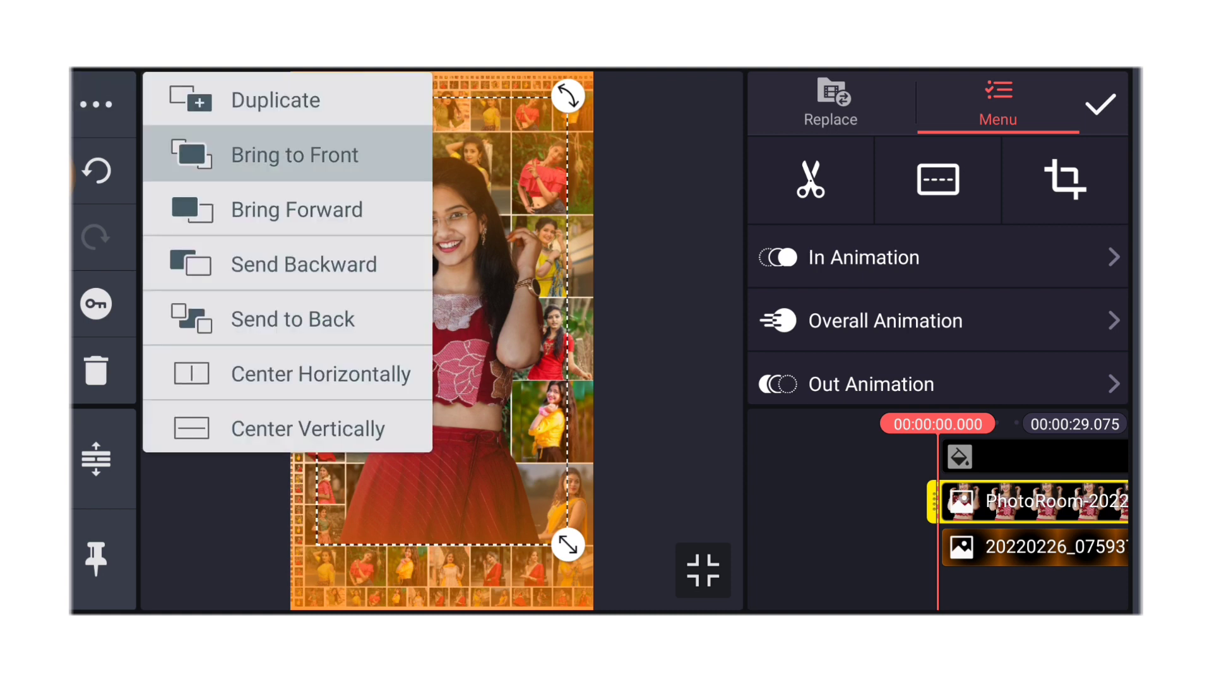
{"action": "left_click", "coordinate": [1100, 105]}
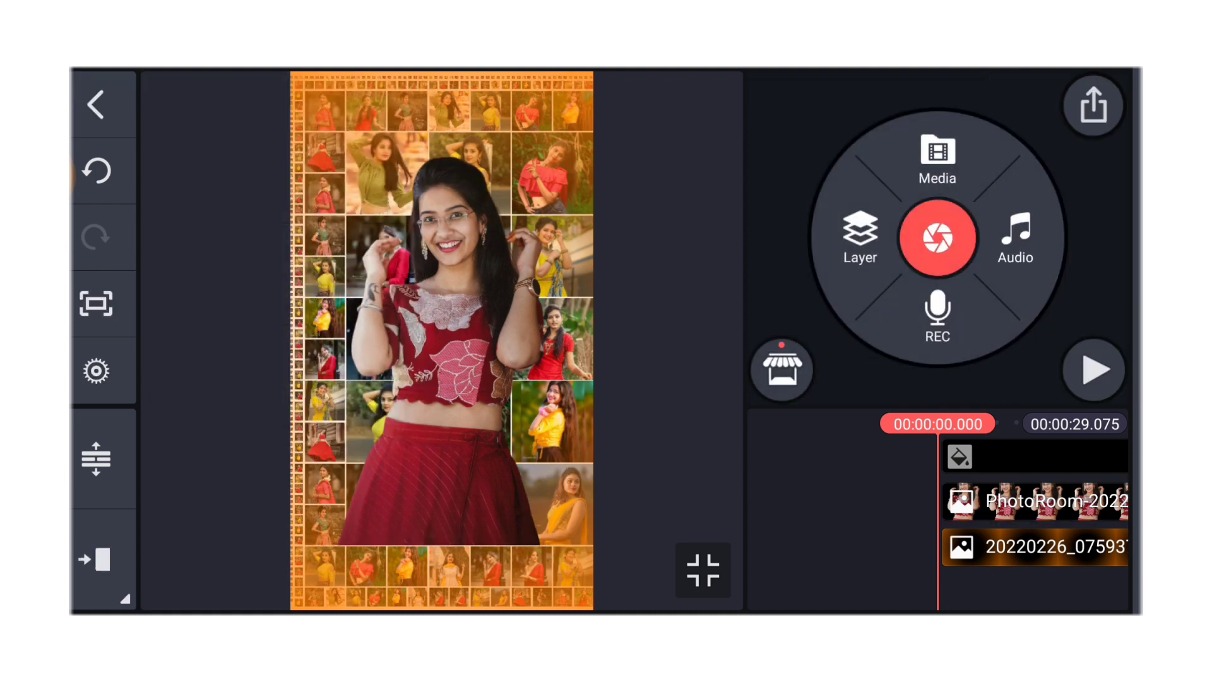
Step: Mask the girl layer with about 32 feather and enlarge her over the collage
{"action": "left_click", "coordinate": [1042, 547]}
{"action": "left_click", "coordinate": [1100, 104]}
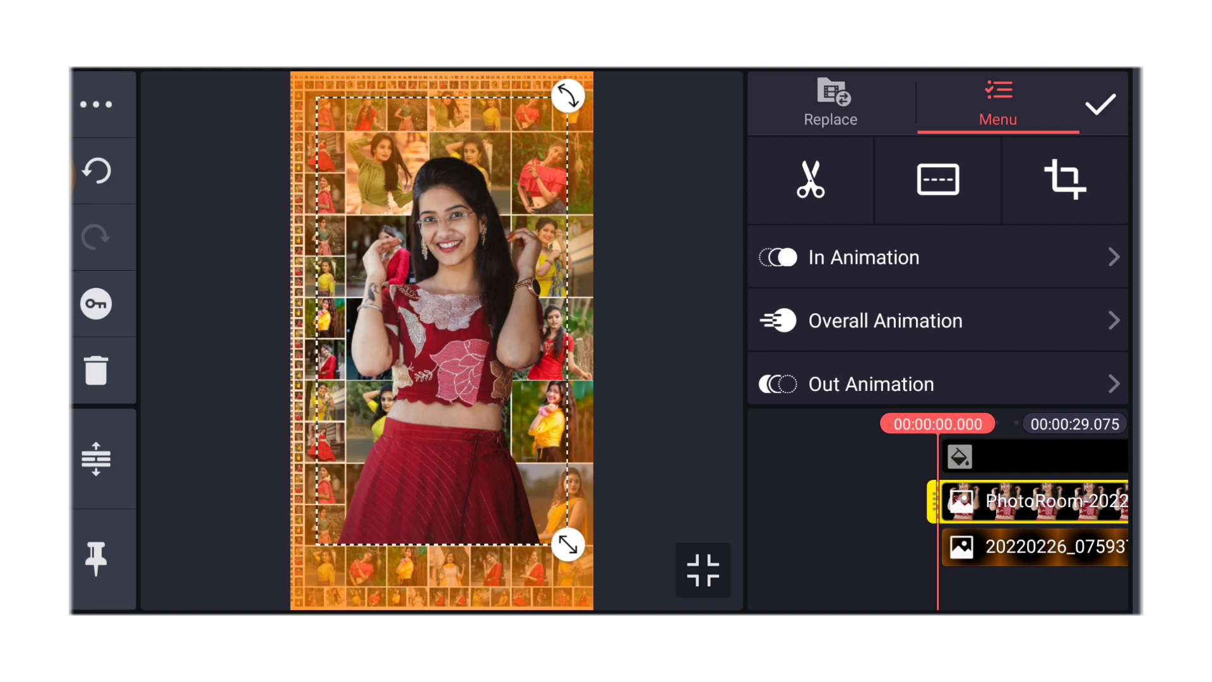
{"action": "left_click", "coordinate": [1066, 180]}
{"action": "left_click", "coordinate": [1089, 175]}
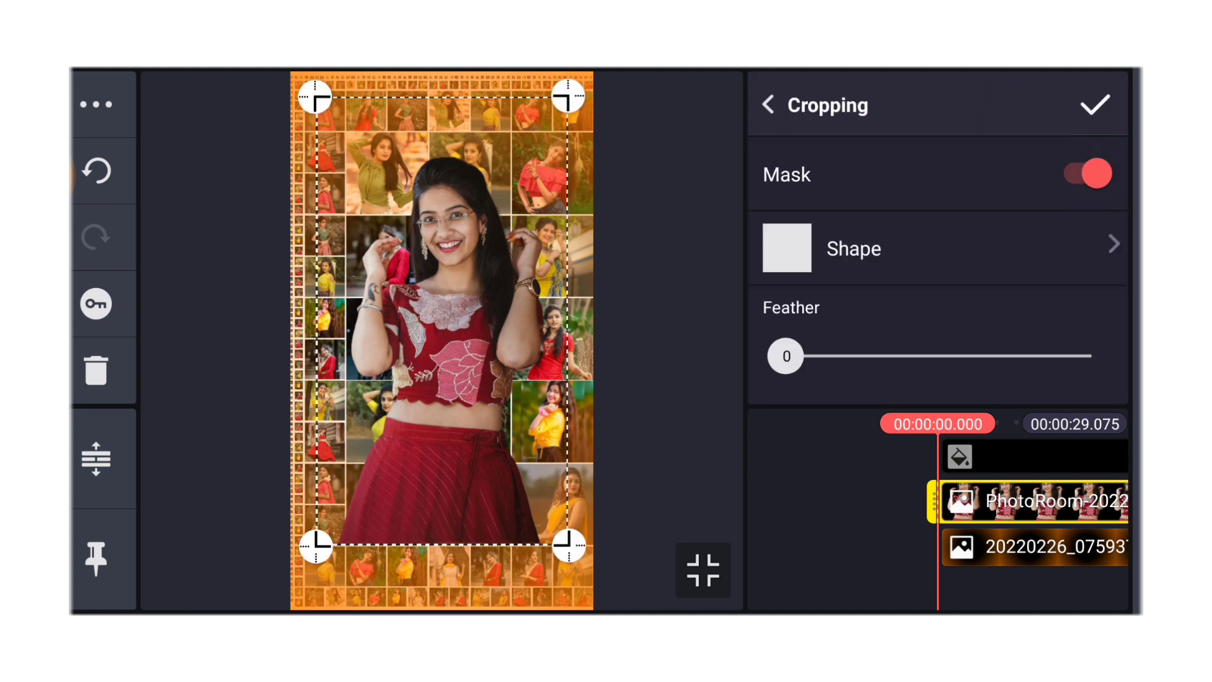
{"action": "mouse_move", "coordinate": [786, 356]}
{"action": "left_mouse_down"}
{"action": "mouse_move", "coordinate": [1023, 356]}
{"action": "mouse_move", "coordinate": [981, 356]}
{"action": "left_mouse_up"}
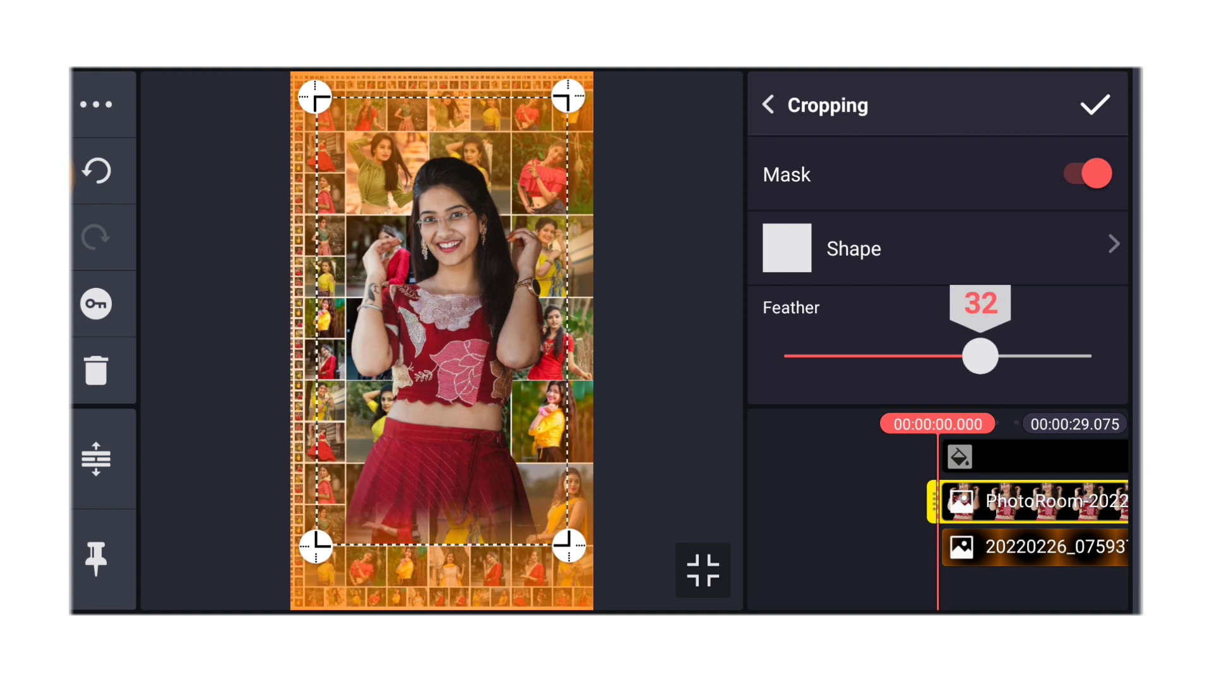
{"action": "left_click", "coordinate": [1095, 105]}
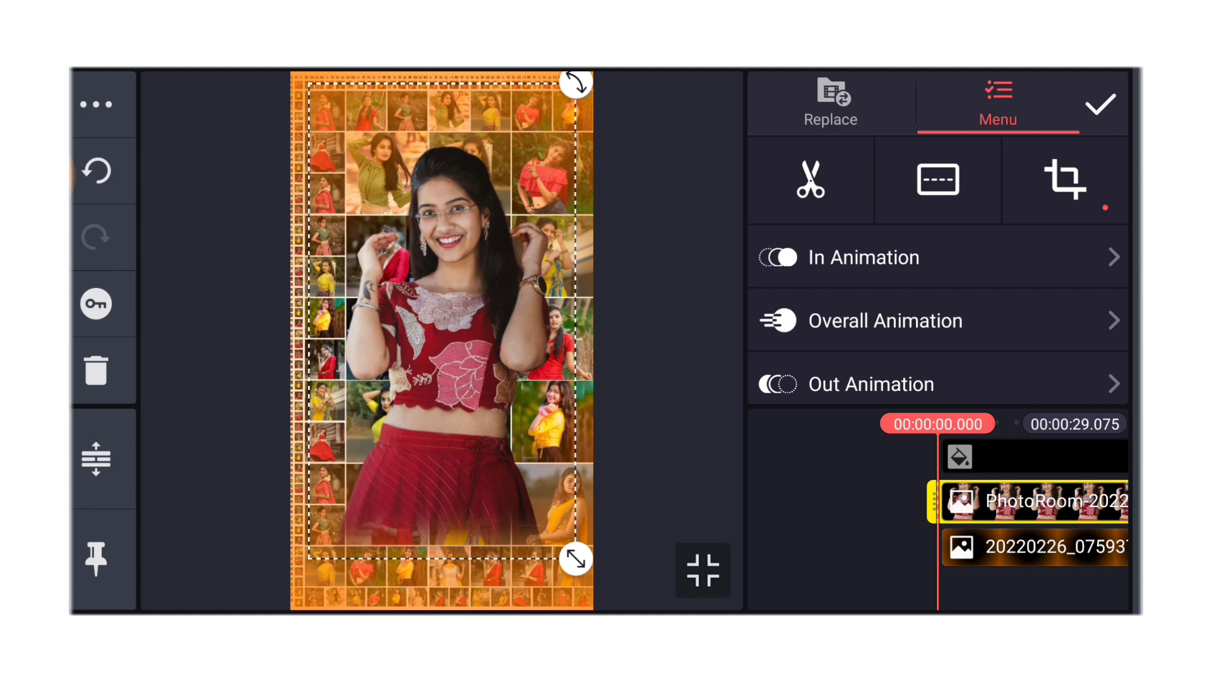
{"action": "left_click_drag", "start_coordinate": [441, 321], "coordinate": [434, 340]}
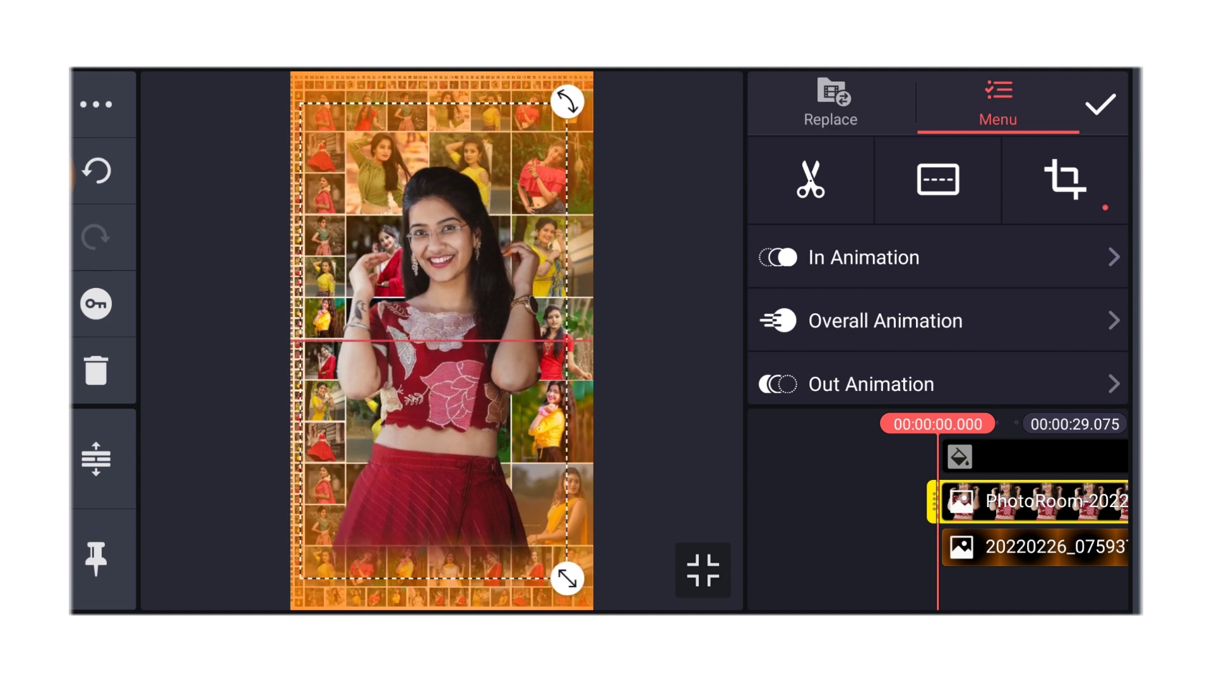
Step: Shift the collage background's hue to about -54 for a pink tint
{"action": "left_click", "coordinate": [1100, 104]}
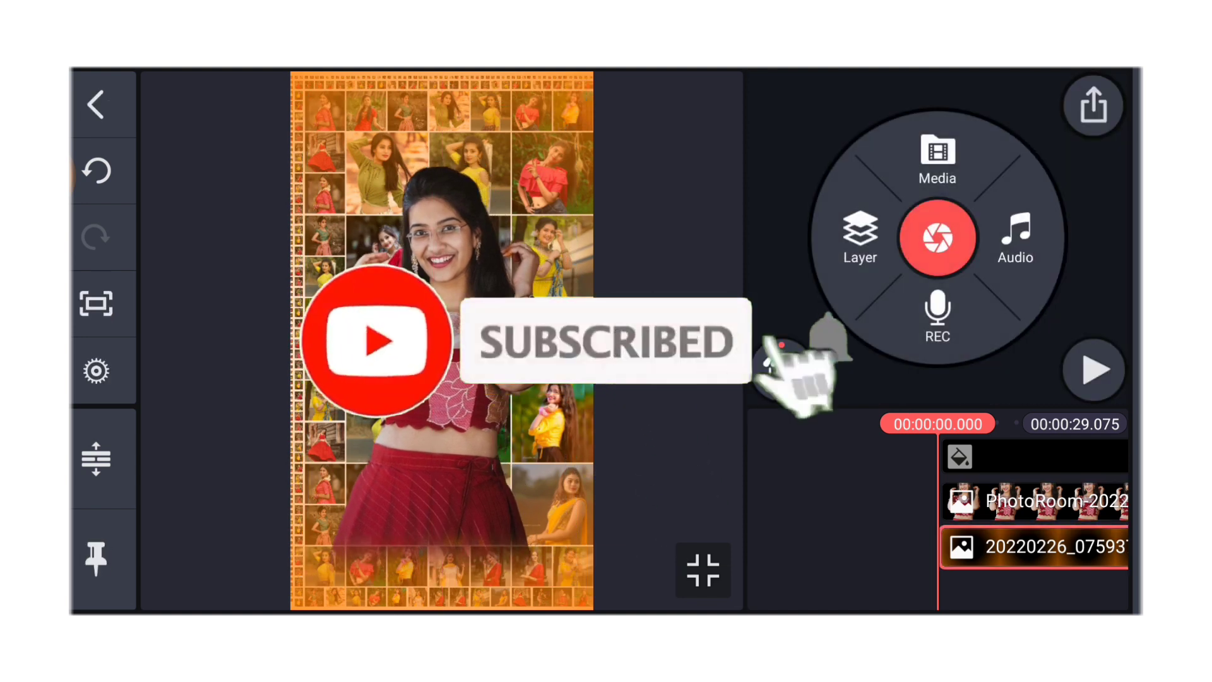
{"action": "left_click", "coordinate": [1042, 548]}
{"action": "scroll", "coordinate": [938, 284], "scroll_direction": "down", "scroll_amount": 5}
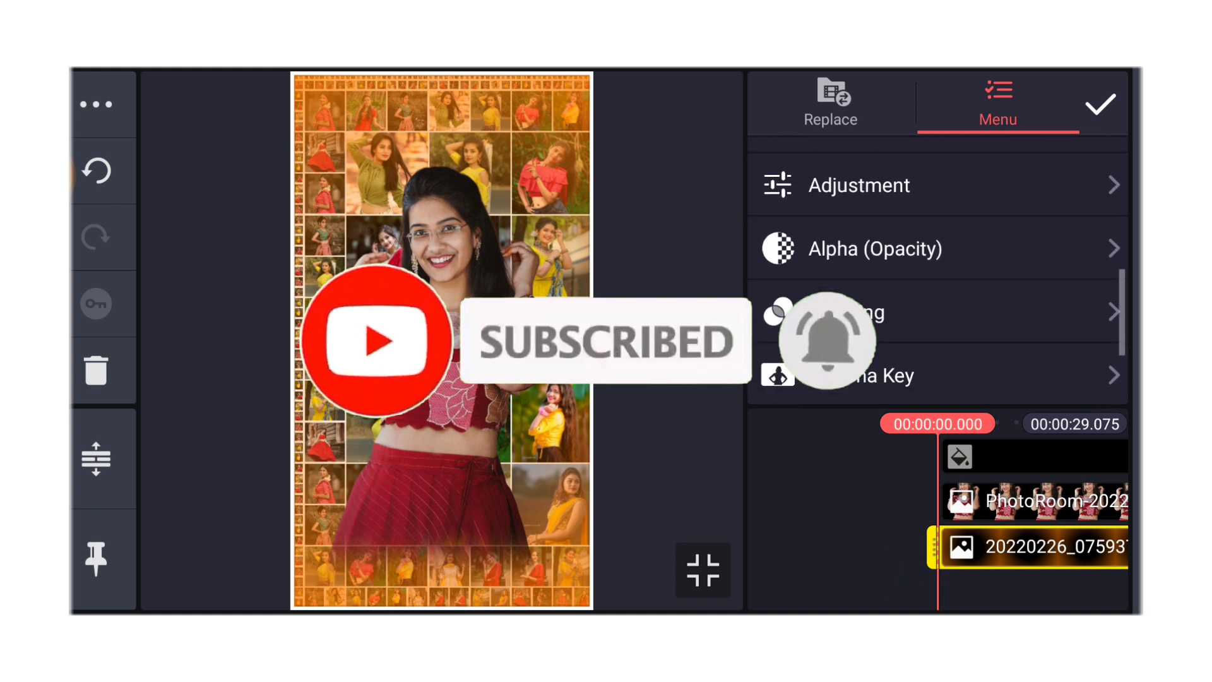
{"action": "left_click", "coordinate": [859, 194]}
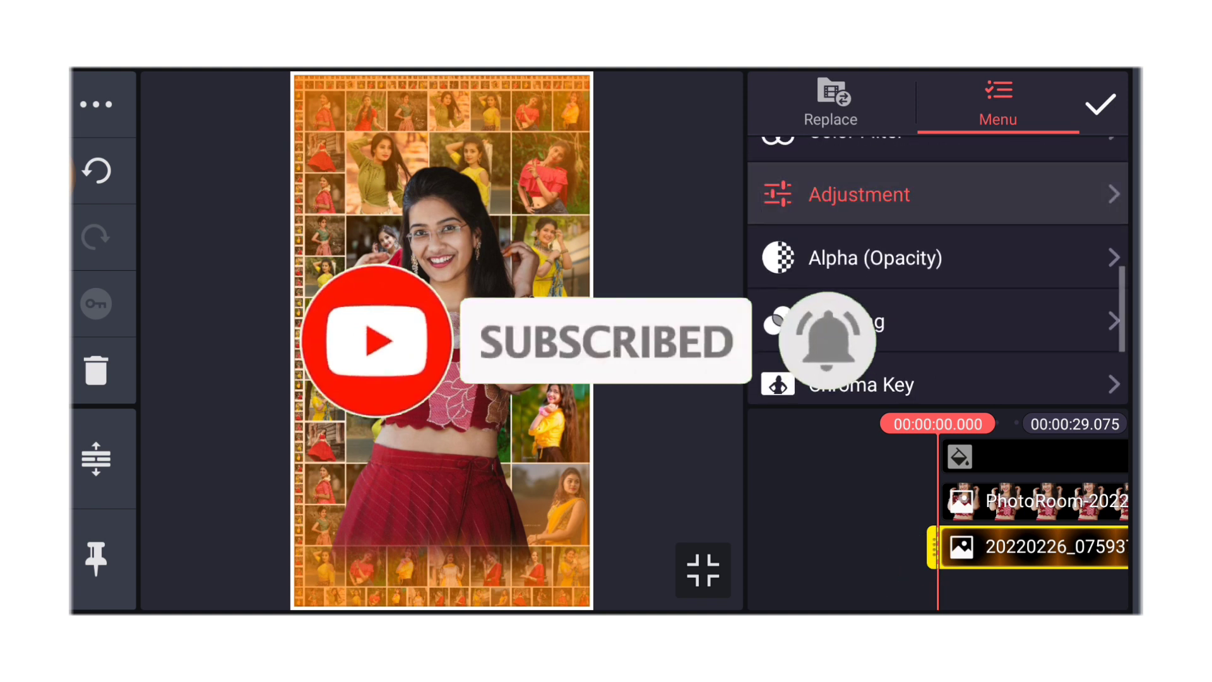
{"action": "scroll", "coordinate": [938, 285], "scroll_direction": "down", "scroll_amount": 1}
{"action": "scroll", "coordinate": [837, 341], "scroll_direction": "down", "scroll_amount": 3}
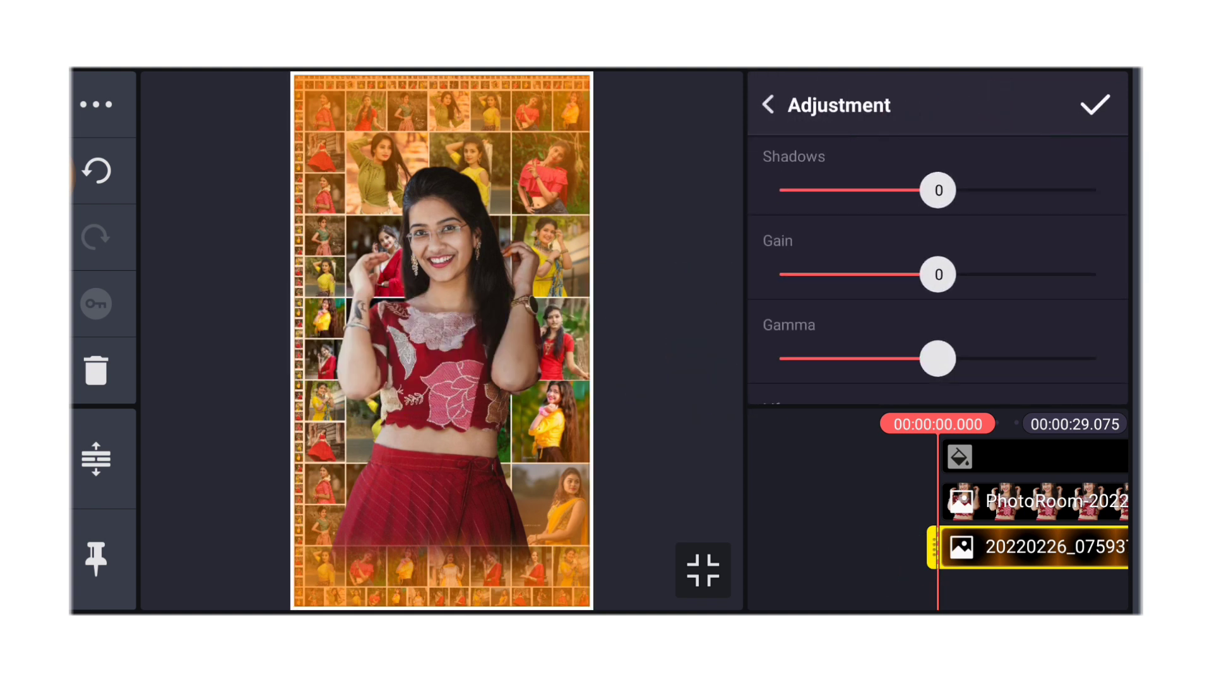
{"action": "scroll", "coordinate": [837, 341], "scroll_direction": "down", "scroll_amount": 3}
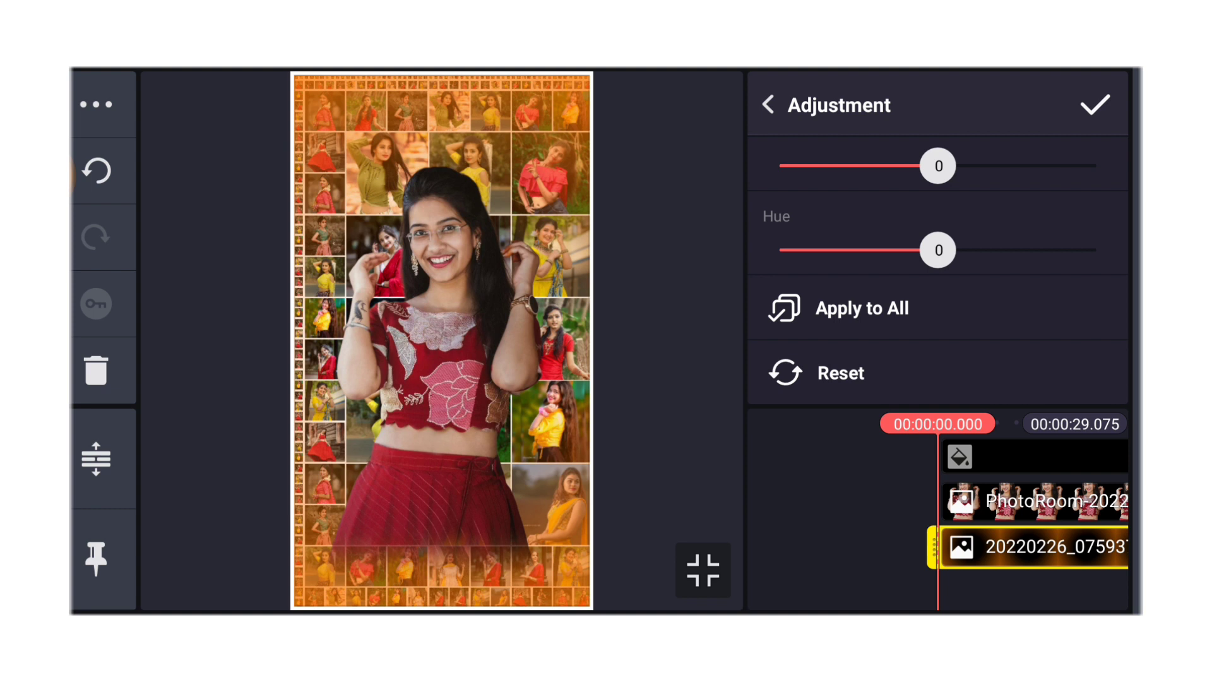
{"action": "left_click_drag", "start_coordinate": [936, 251], "coordinate": [895, 250]}
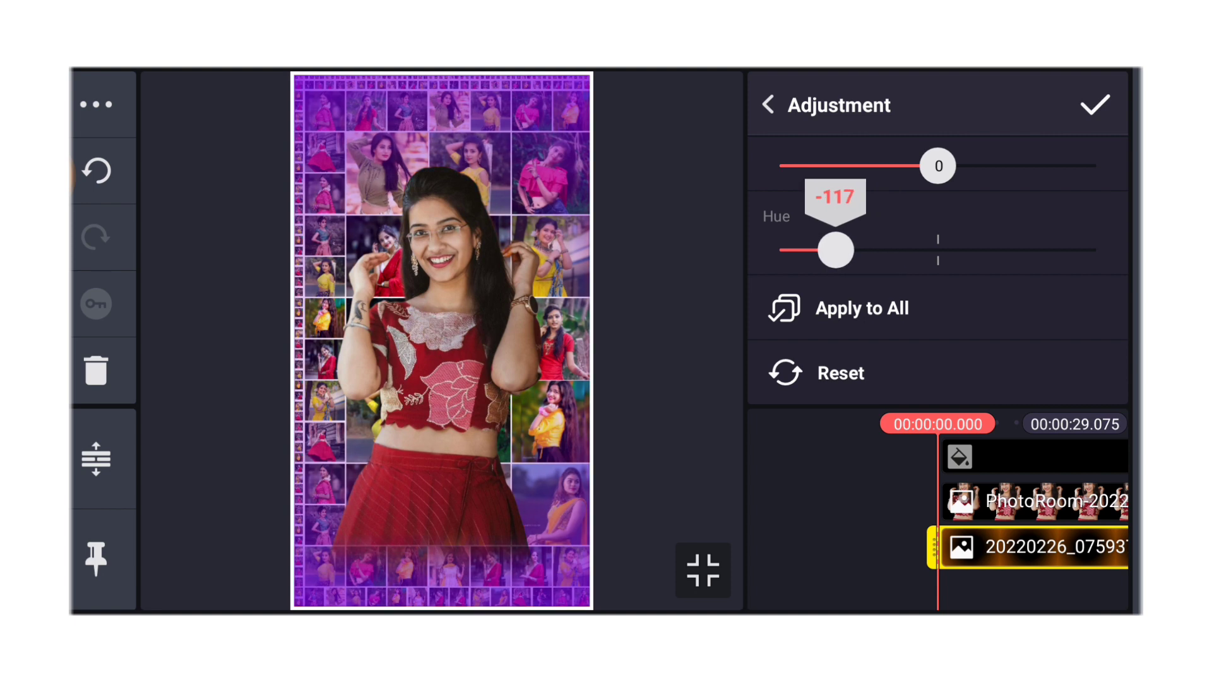
{"action": "mouse_move", "coordinate": [805, 250]}
{"action": "left_mouse_down"}
{"action": "mouse_move", "coordinate": [782, 250]}
{"action": "mouse_move", "coordinate": [1095, 251]}
{"action": "mouse_move", "coordinate": [890, 250]}
{"action": "left_mouse_up"}
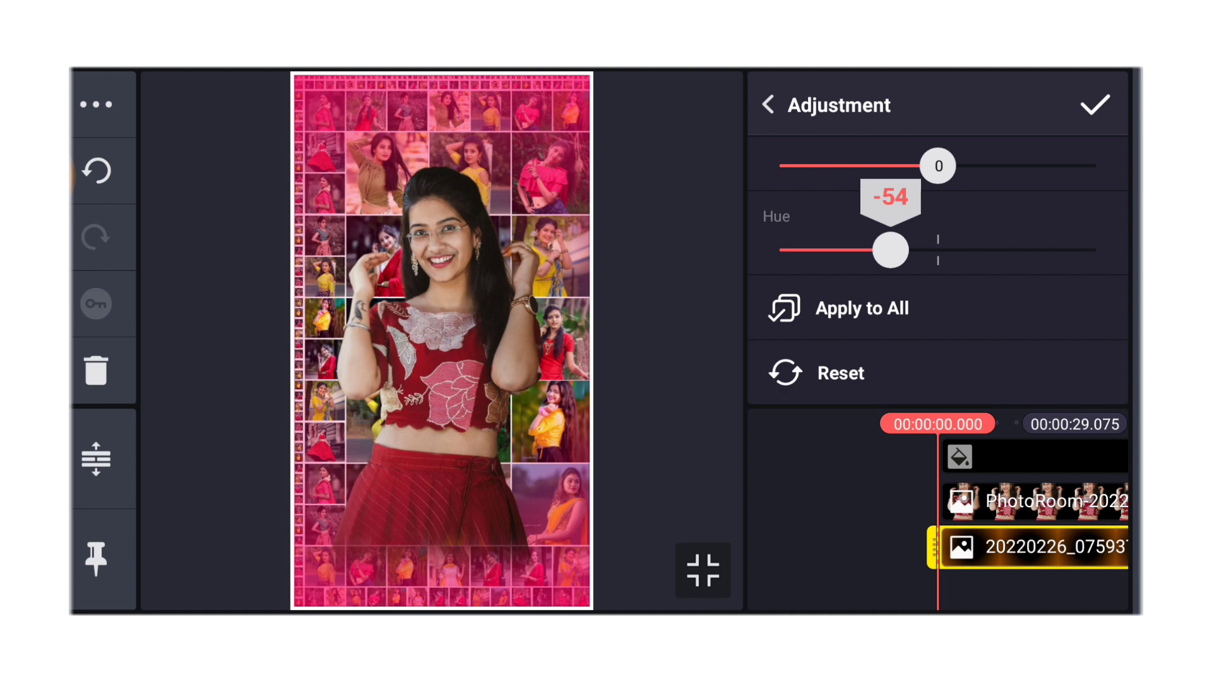
{"action": "left_click", "coordinate": [1095, 104]}
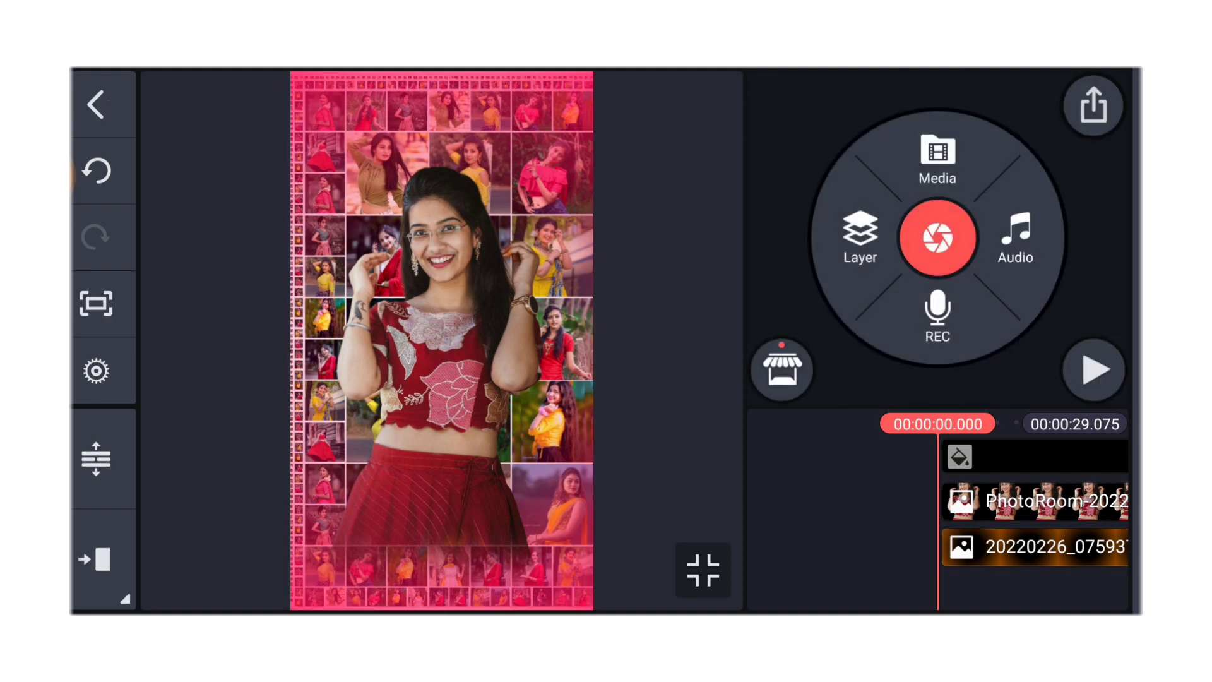
Step: Nudge the girl cut-out slightly right in the frame
{"action": "left_click", "coordinate": [1043, 500]}
{"action": "left_click_drag", "start_coordinate": [436, 380], "coordinate": [445, 379]}
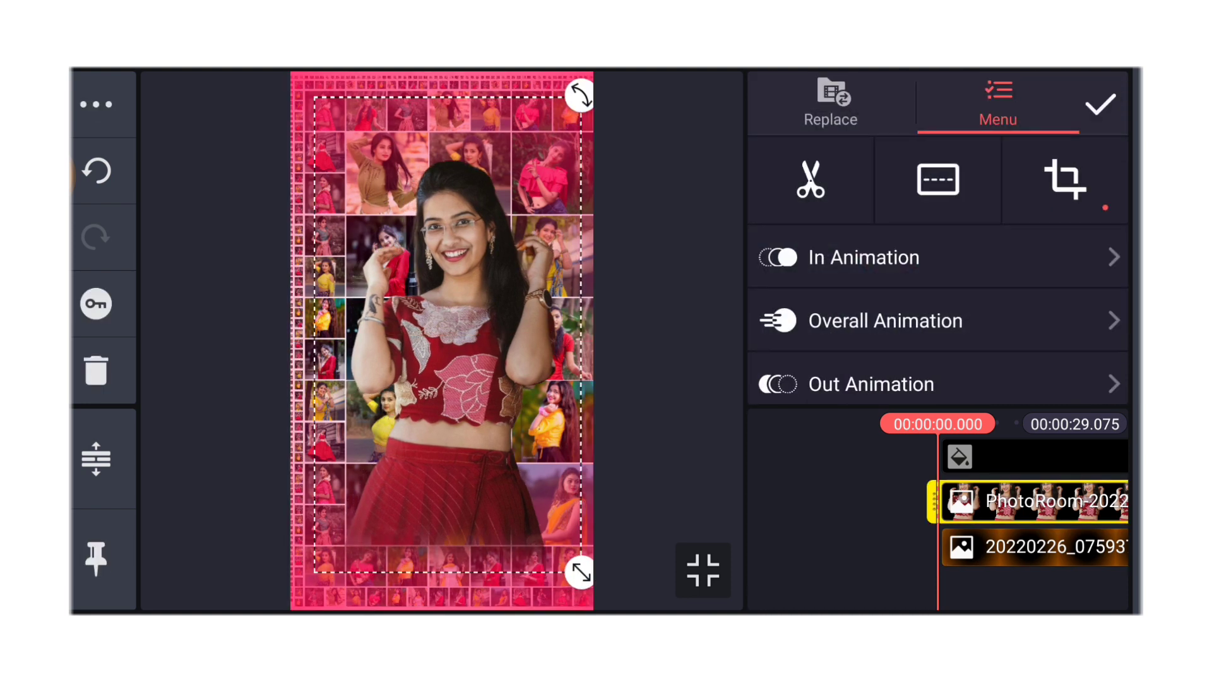
{"action": "left_click", "coordinate": [1100, 104]}
Step: Add the black sparkle video from the video folder as a full-frame layer
{"action": "left_click", "coordinate": [860, 237]}
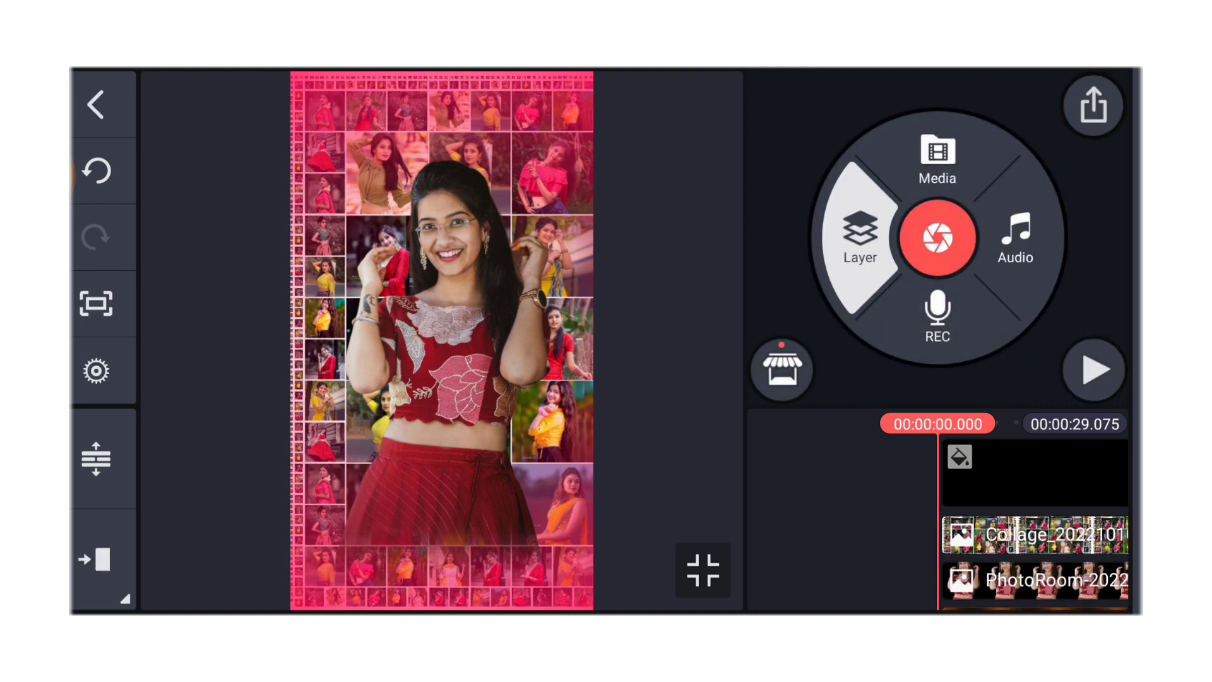
{"action": "left_click", "coordinate": [801, 120]}
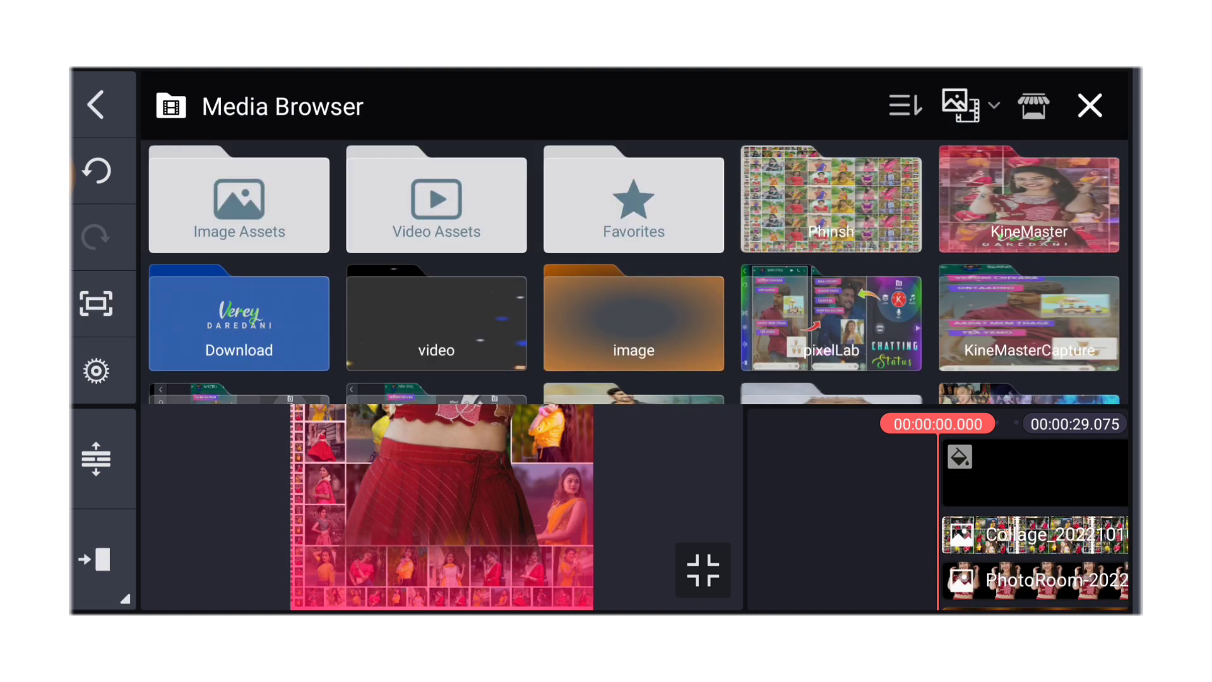
{"action": "left_click", "coordinate": [436, 322]}
{"action": "left_click", "coordinate": [240, 199]}
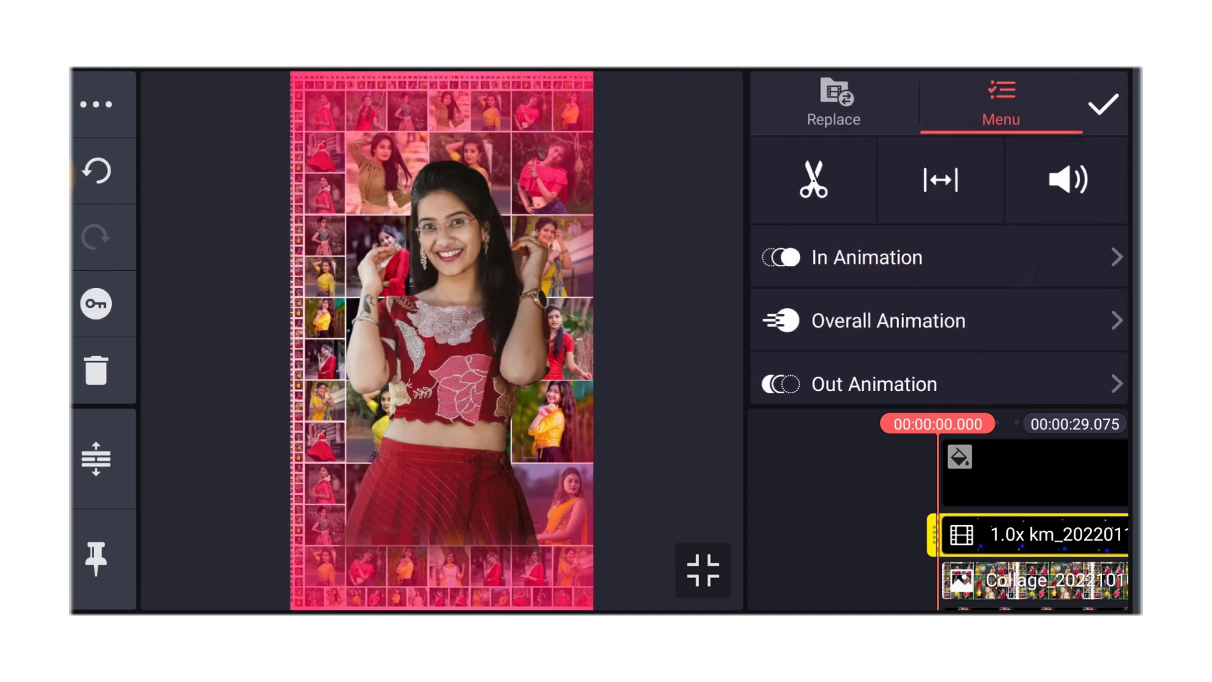
{"action": "left_click_drag", "start_coordinate": [938, 370], "coordinate": [937, 180]}
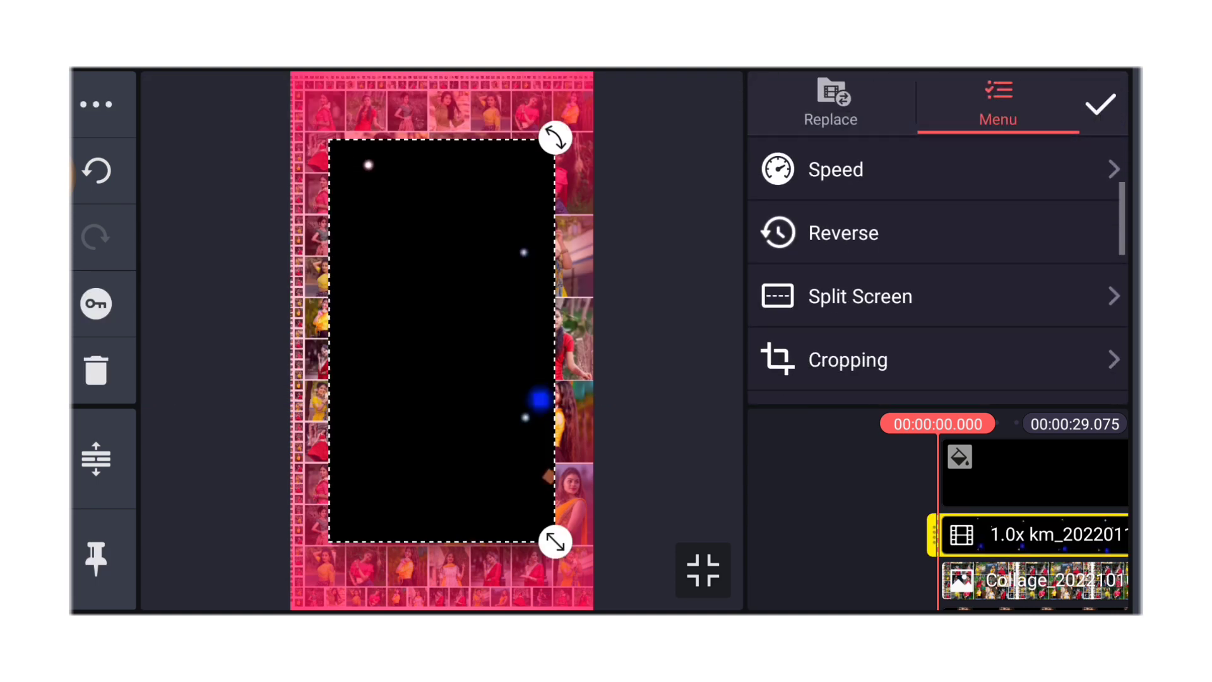
{"action": "left_click", "coordinate": [860, 295]}
{"action": "left_click", "coordinate": [1002, 192]}
{"action": "left_click", "coordinate": [1096, 104]}
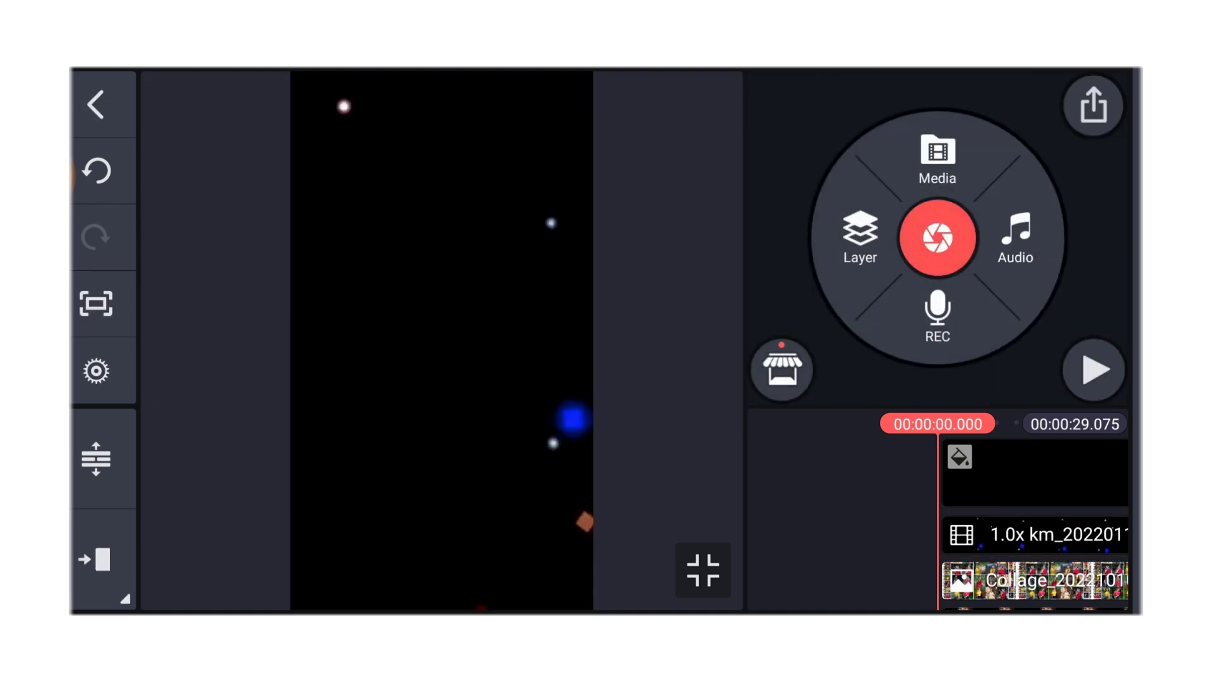
Step: Set the sparkle layer's blending mode to Screen
{"action": "left_click", "coordinate": [1033, 534]}
{"action": "mouse_move", "coordinate": [937, 370]}
{"action": "left_mouse_down"}
{"action": "mouse_move", "coordinate": [939, 142]}
{"action": "mouse_move", "coordinate": [937, 379]}
{"action": "left_mouse_up"}
{"action": "left_click_drag", "start_coordinate": [937, 189], "coordinate": [938, 304]}
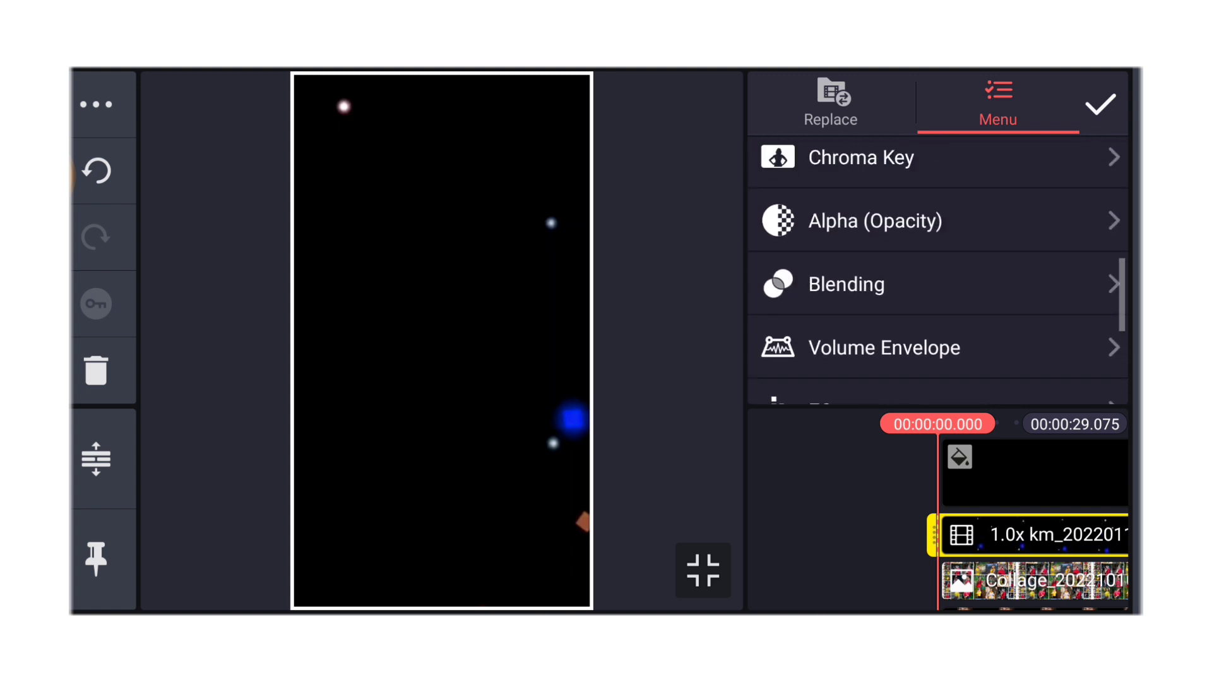
{"action": "left_click", "coordinate": [866, 284]}
{"action": "left_click_drag", "start_coordinate": [938, 379], "coordinate": [937, 256]}
{"action": "left_click", "coordinate": [838, 339]}
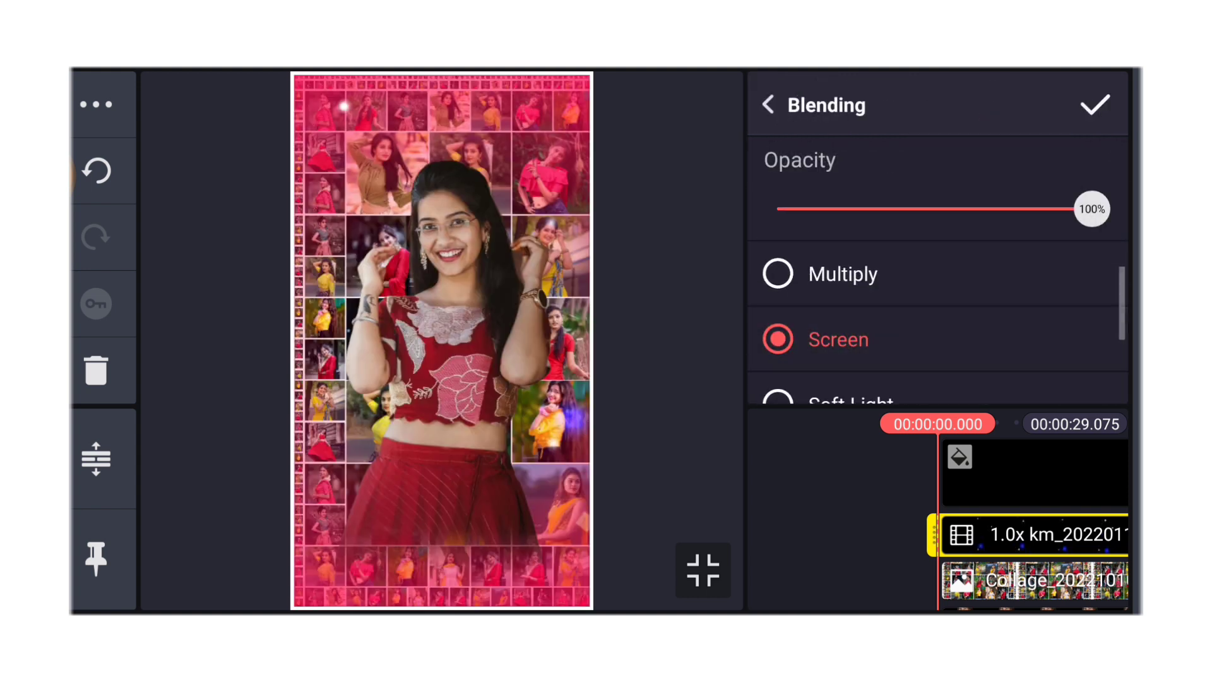
{"action": "left_click", "coordinate": [1096, 104]}
{"action": "left_click", "coordinate": [1032, 534]}
{"action": "left_click", "coordinate": [1055, 178]}
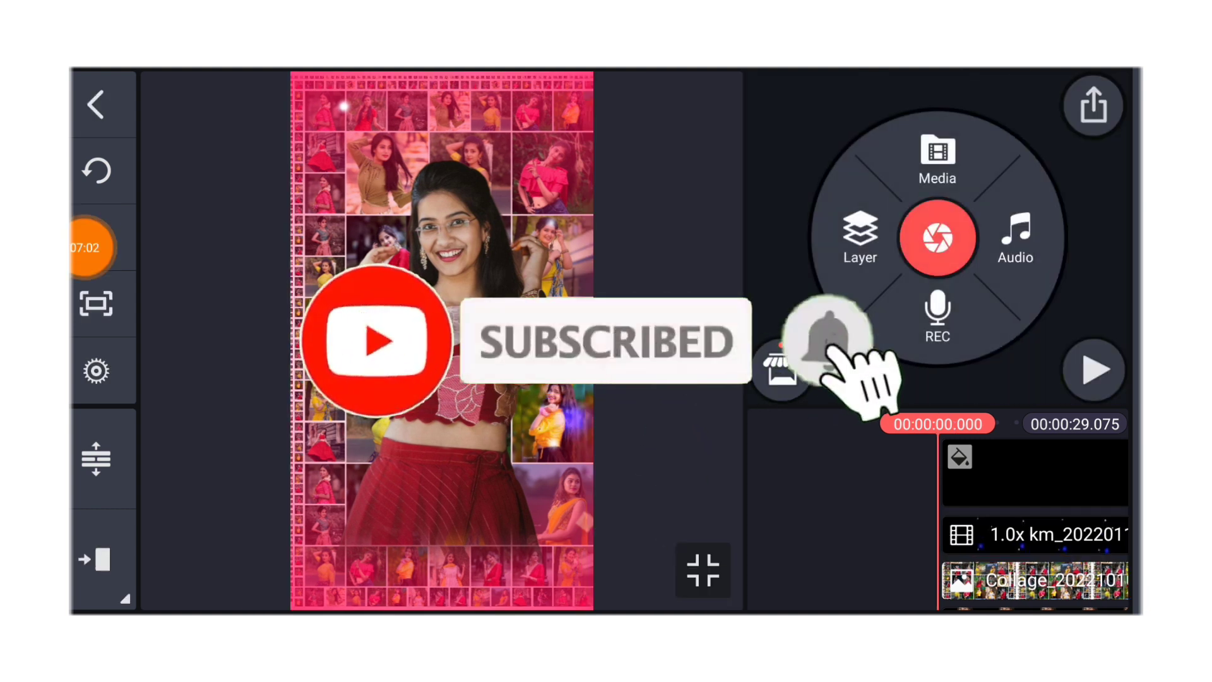
Step: Add the blue Love Lyrical Video clip from the Download folder as a layer
{"action": "left_click_drag", "start_coordinate": [84, 248], "coordinate": [84, 187]}
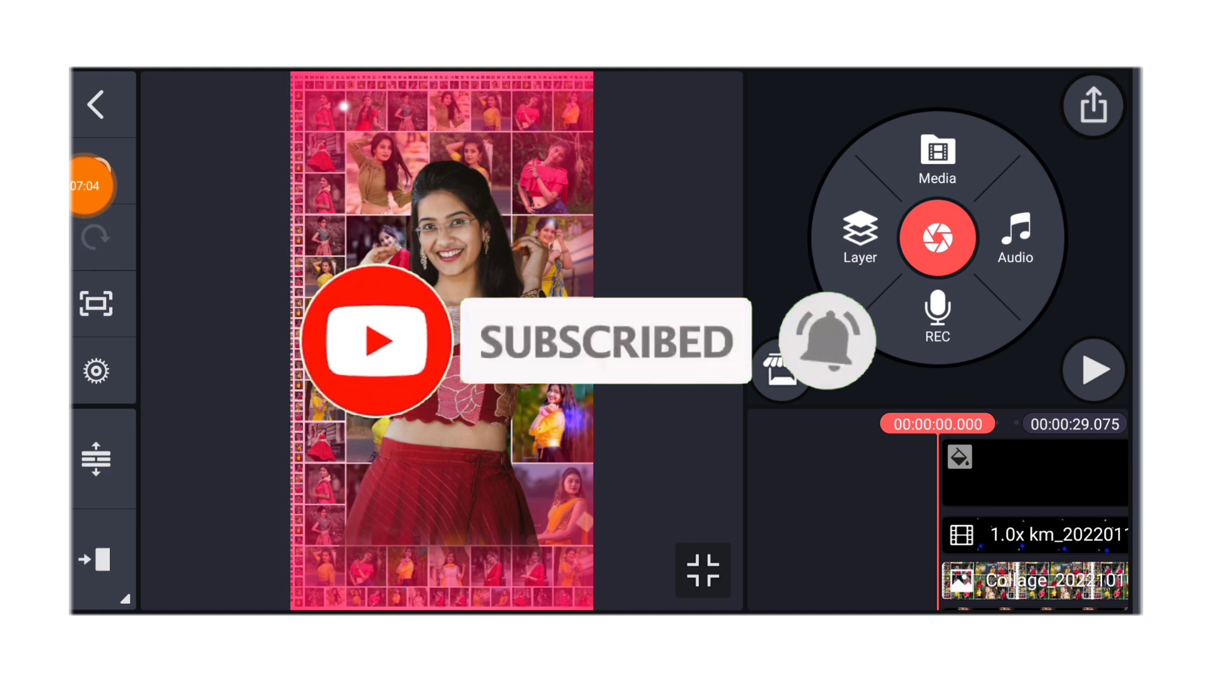
{"action": "left_click", "coordinate": [860, 237]}
{"action": "left_click", "coordinate": [796, 114]}
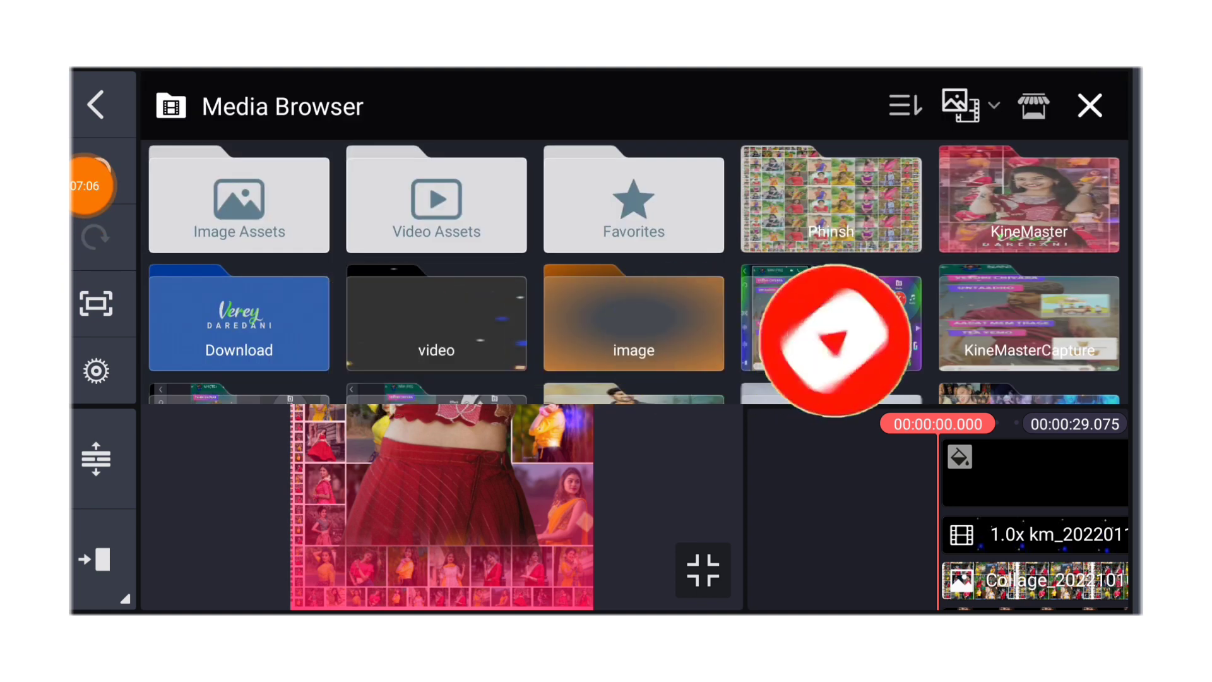
{"action": "left_click", "coordinate": [239, 322]}
{"action": "left_click", "coordinate": [837, 336]}
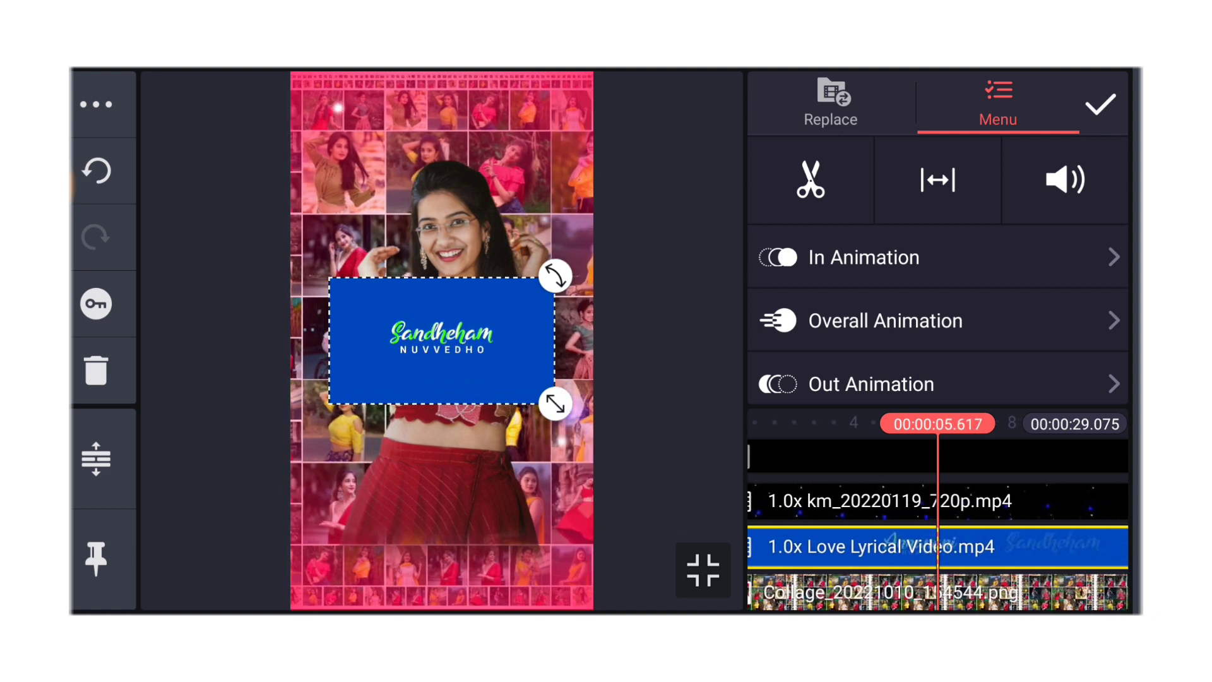
Step: Widen the lyric layer, move it to the frame bottom, and chroma-key out its blue backdrop
{"action": "left_click_drag", "start_coordinate": [555, 402], "coordinate": [591, 427]}
{"action": "left_click_drag", "start_coordinate": [442, 323], "coordinate": [442, 547]}
{"action": "scroll", "coordinate": [938, 284], "scroll_direction": "down", "scroll_amount": 10}
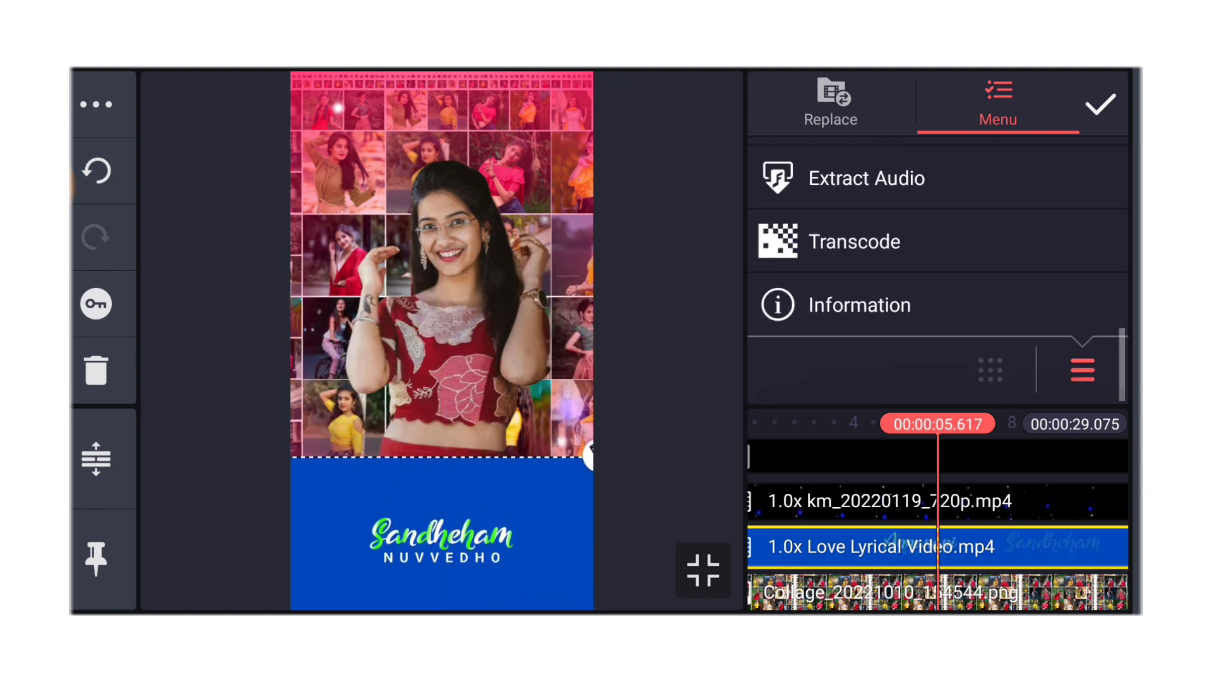
{"action": "scroll", "coordinate": [937, 284], "scroll_direction": "up", "scroll_amount": 8}
{"action": "left_click", "coordinate": [861, 275]}
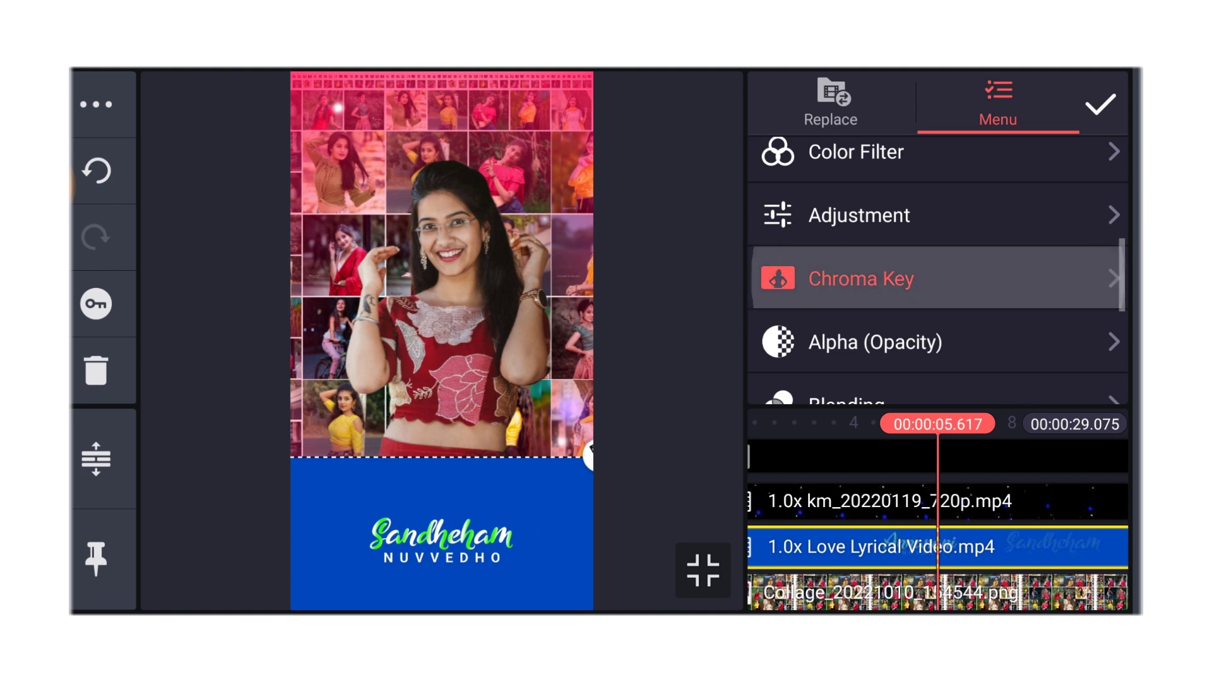
{"action": "left_click", "coordinate": [1077, 172]}
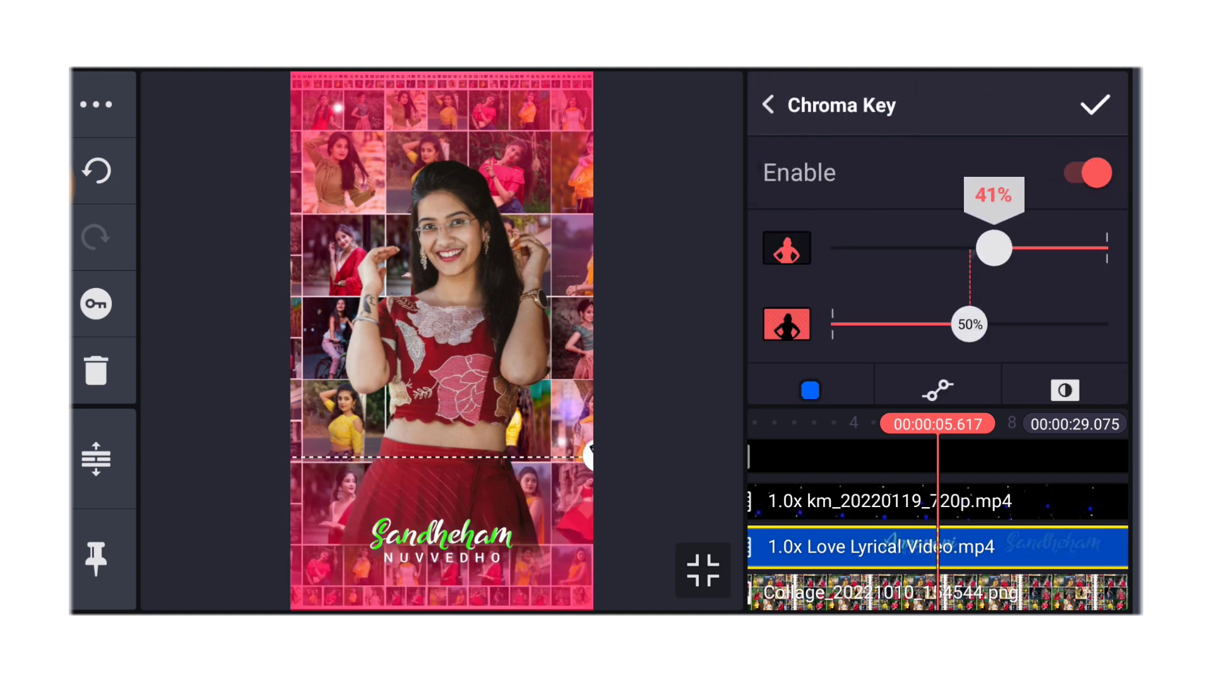
{"action": "left_click", "coordinate": [891, 546]}
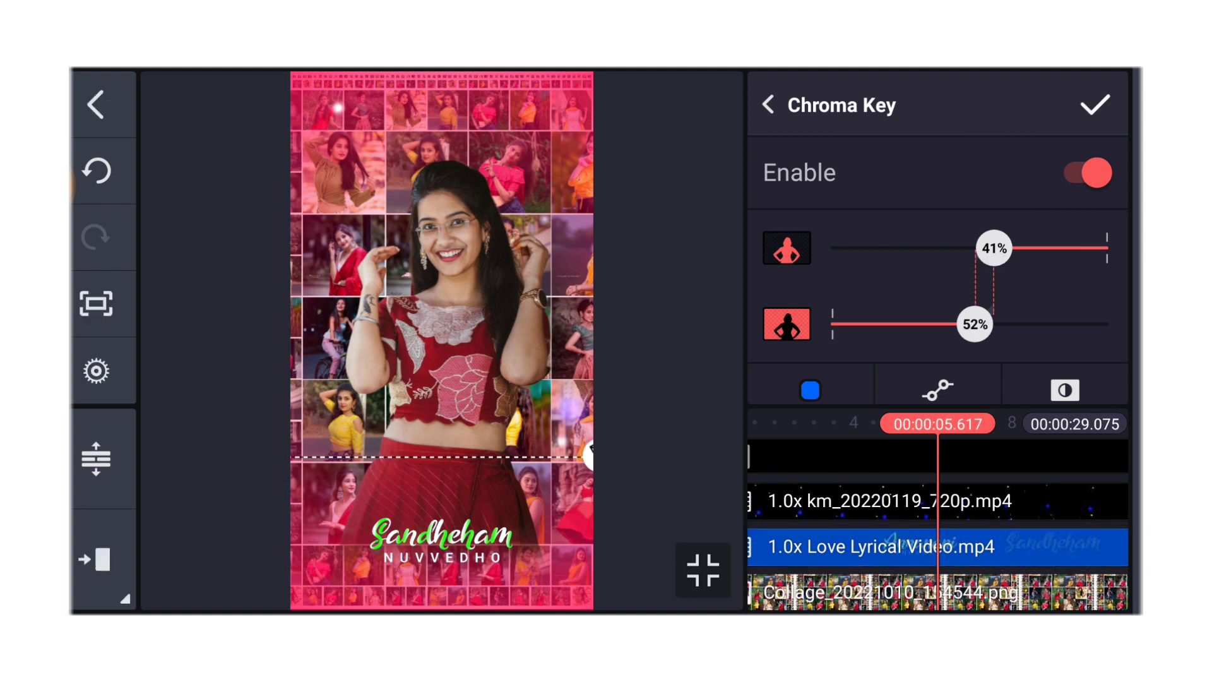
{"action": "left_click", "coordinate": [891, 546]}
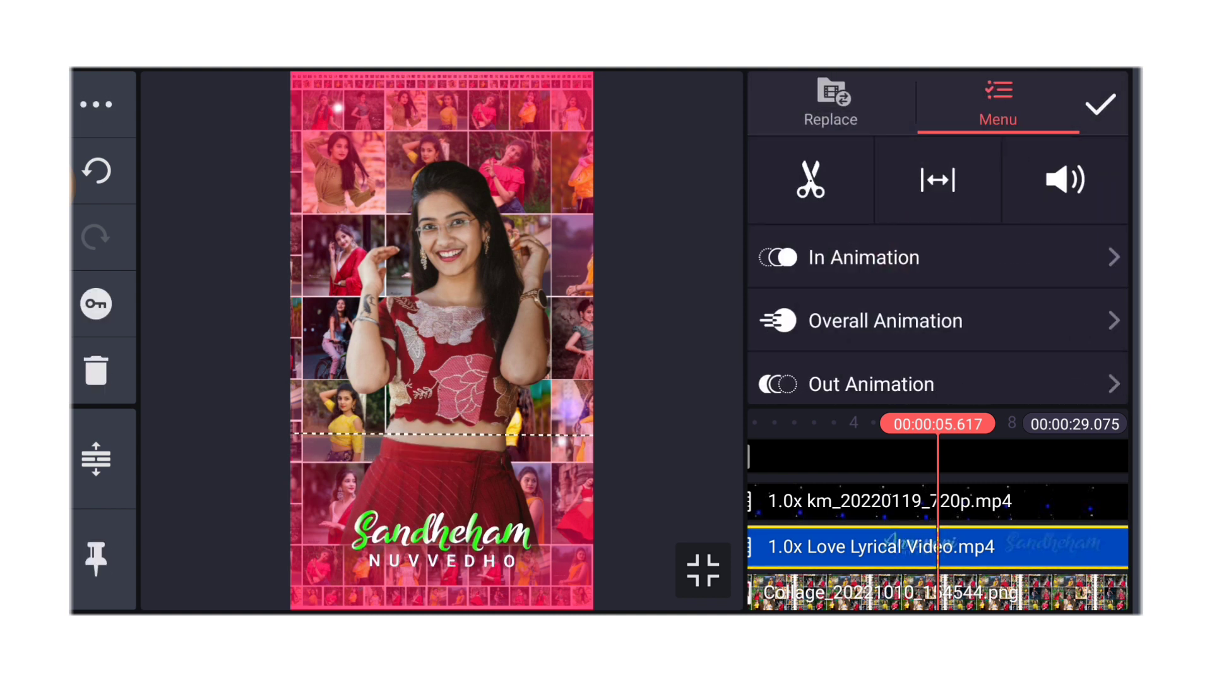
{"action": "left_click", "coordinate": [1066, 179]}
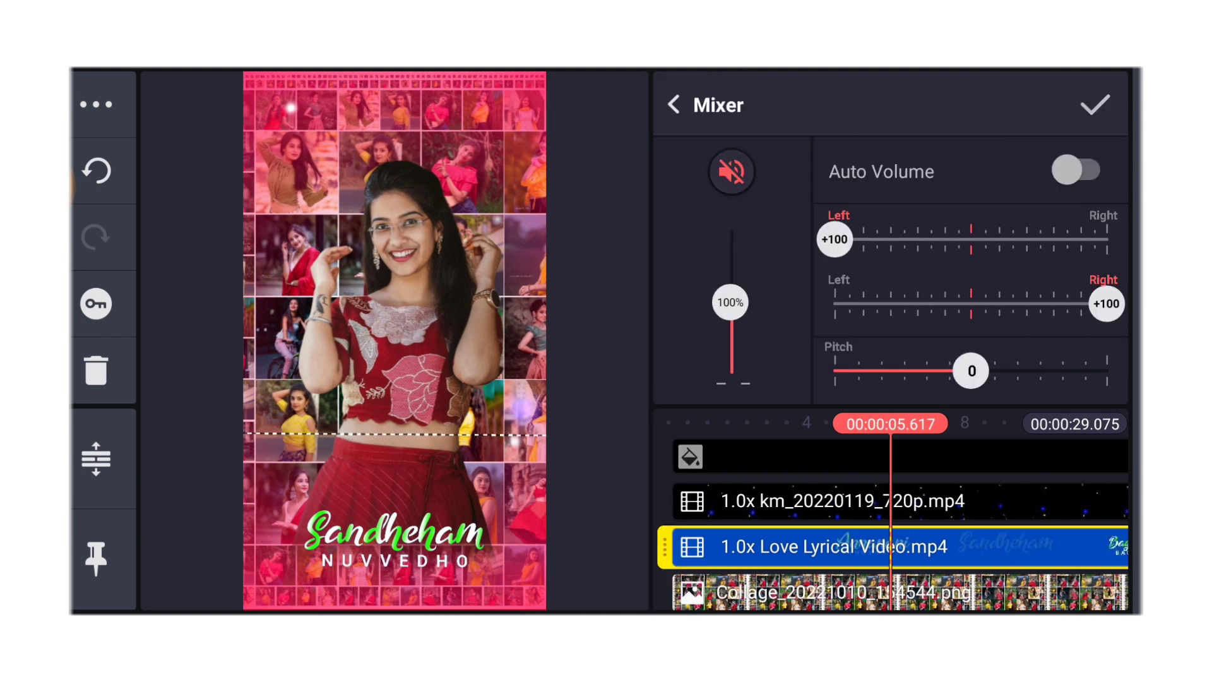
Step: Rewind to the start, play the composition back, and bring up the export settings
{"action": "left_click", "coordinate": [1094, 104]}
{"action": "left_click_drag", "start_coordinate": [806, 512], "coordinate": [1089, 512]}
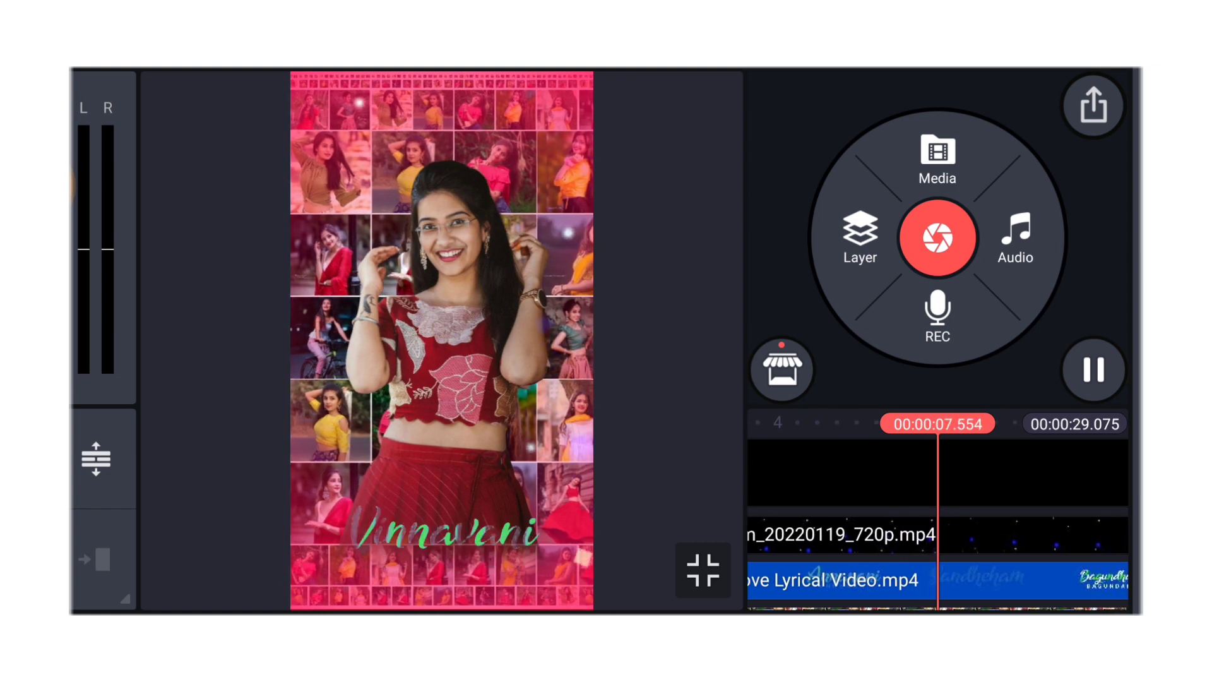
{"action": "left_click", "coordinate": [1094, 105]}
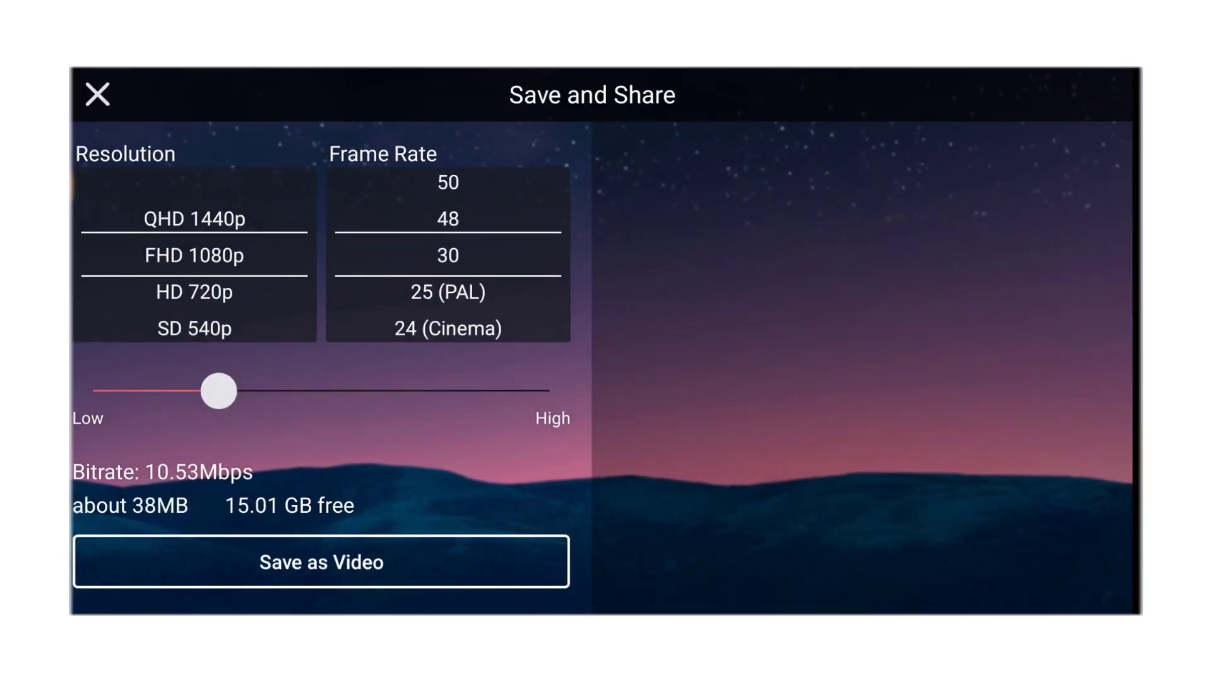
Step: Raise the export bitrate to 18.22 Mbps (about 66 MB) and save the video
{"action": "left_click_drag", "start_coordinate": [219, 391], "coordinate": [351, 390]}
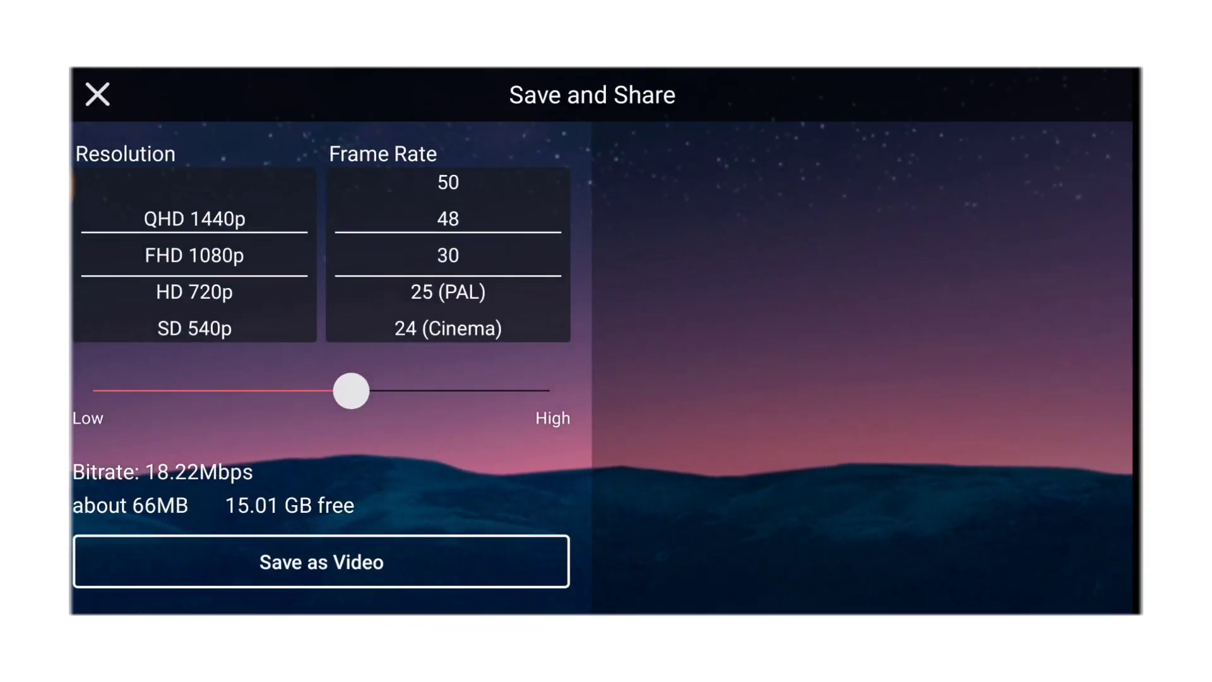
{"action": "left_click", "coordinate": [321, 562]}
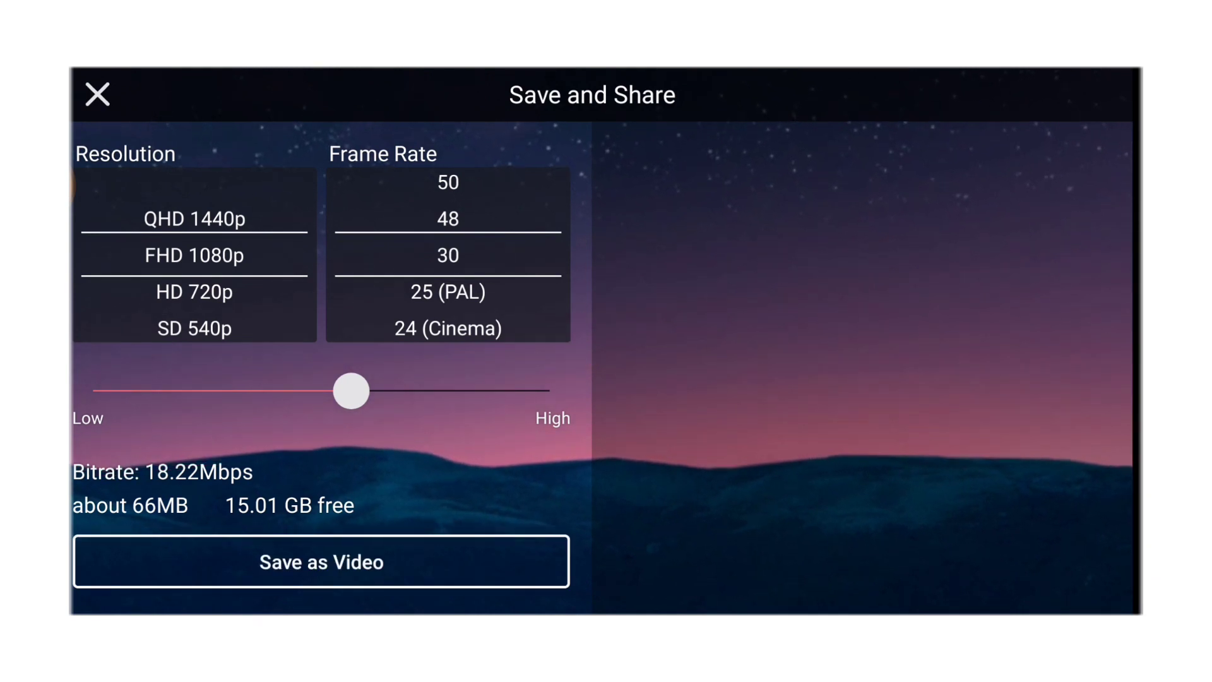